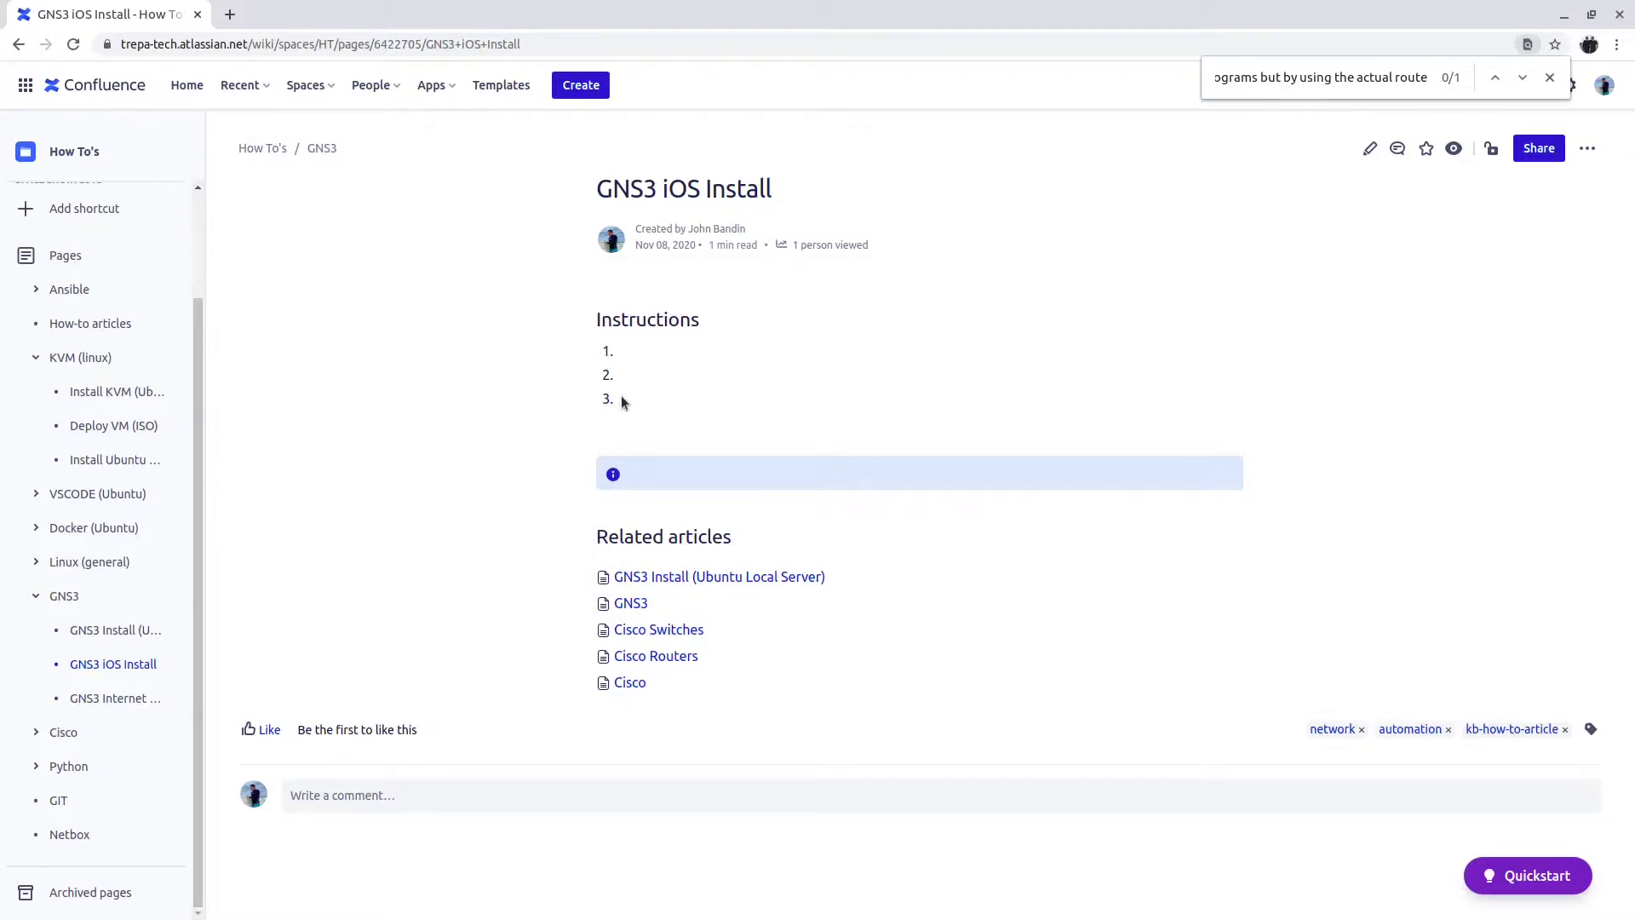
Switch to GNS3 and name the new project TEST_PROJECT.
left_click(1564, 21)
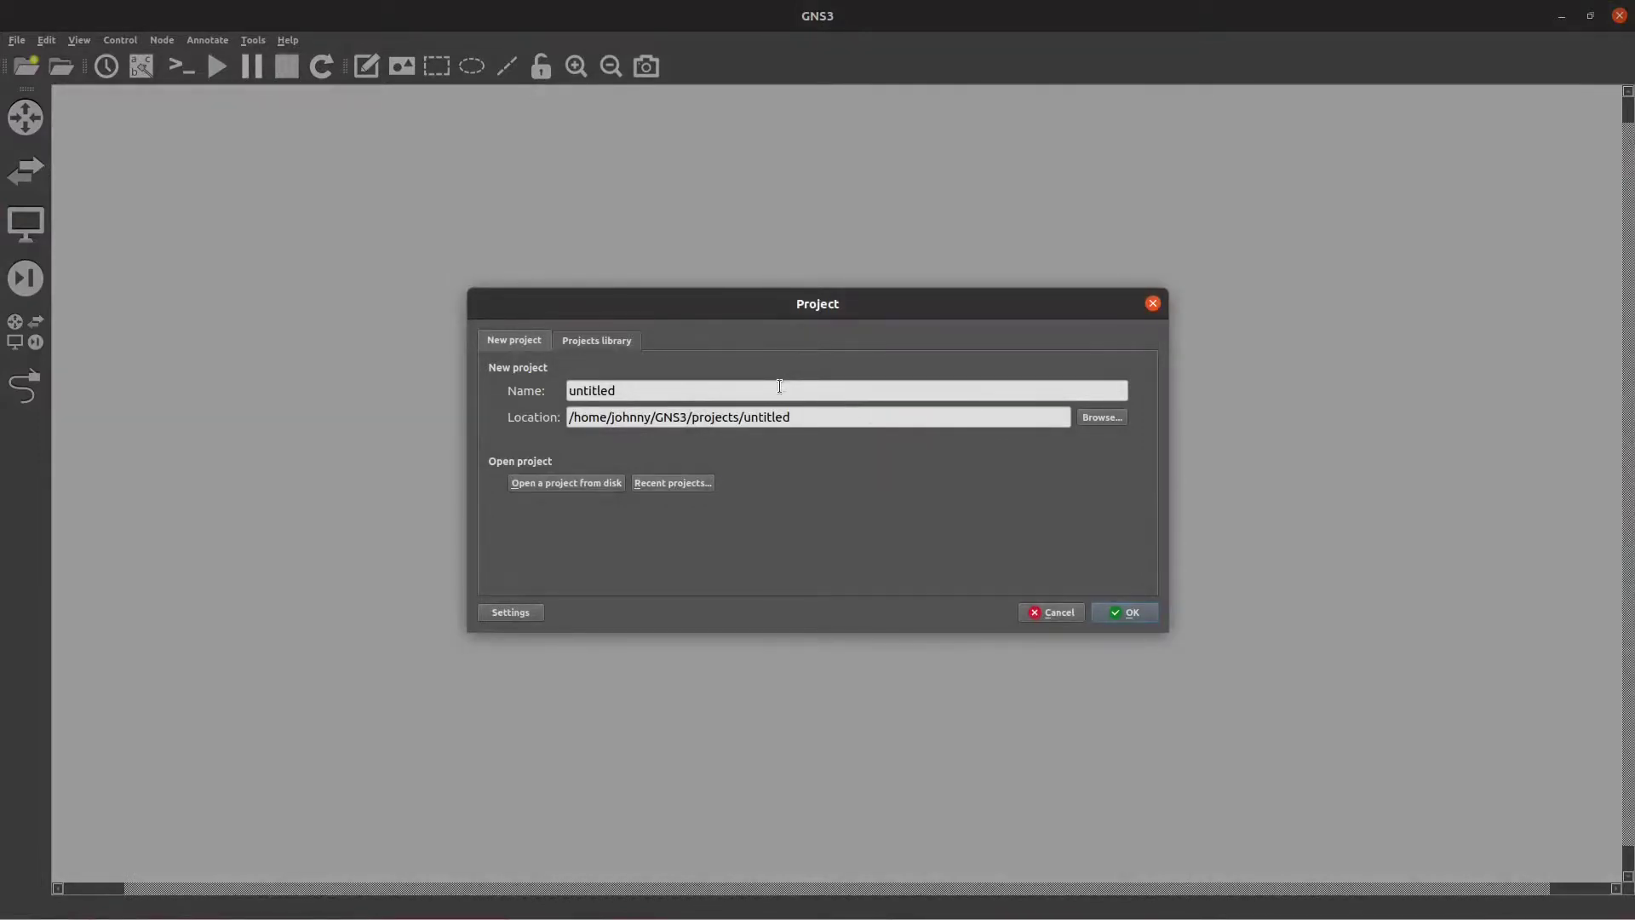
double_click(748, 388)
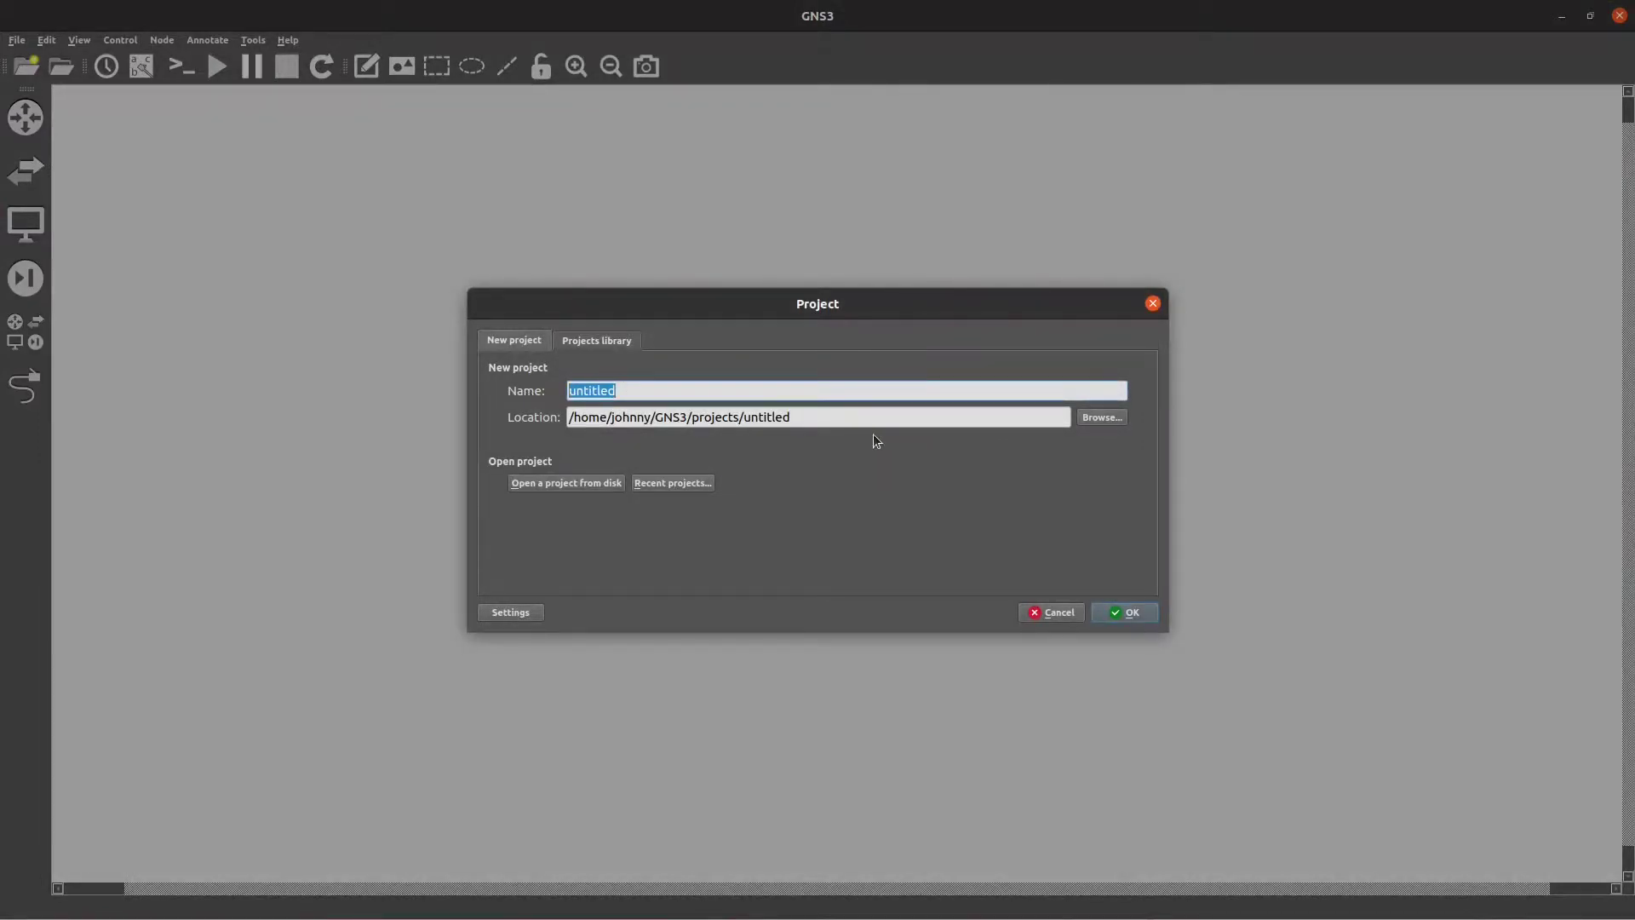
type("TEST_+PROJECT")
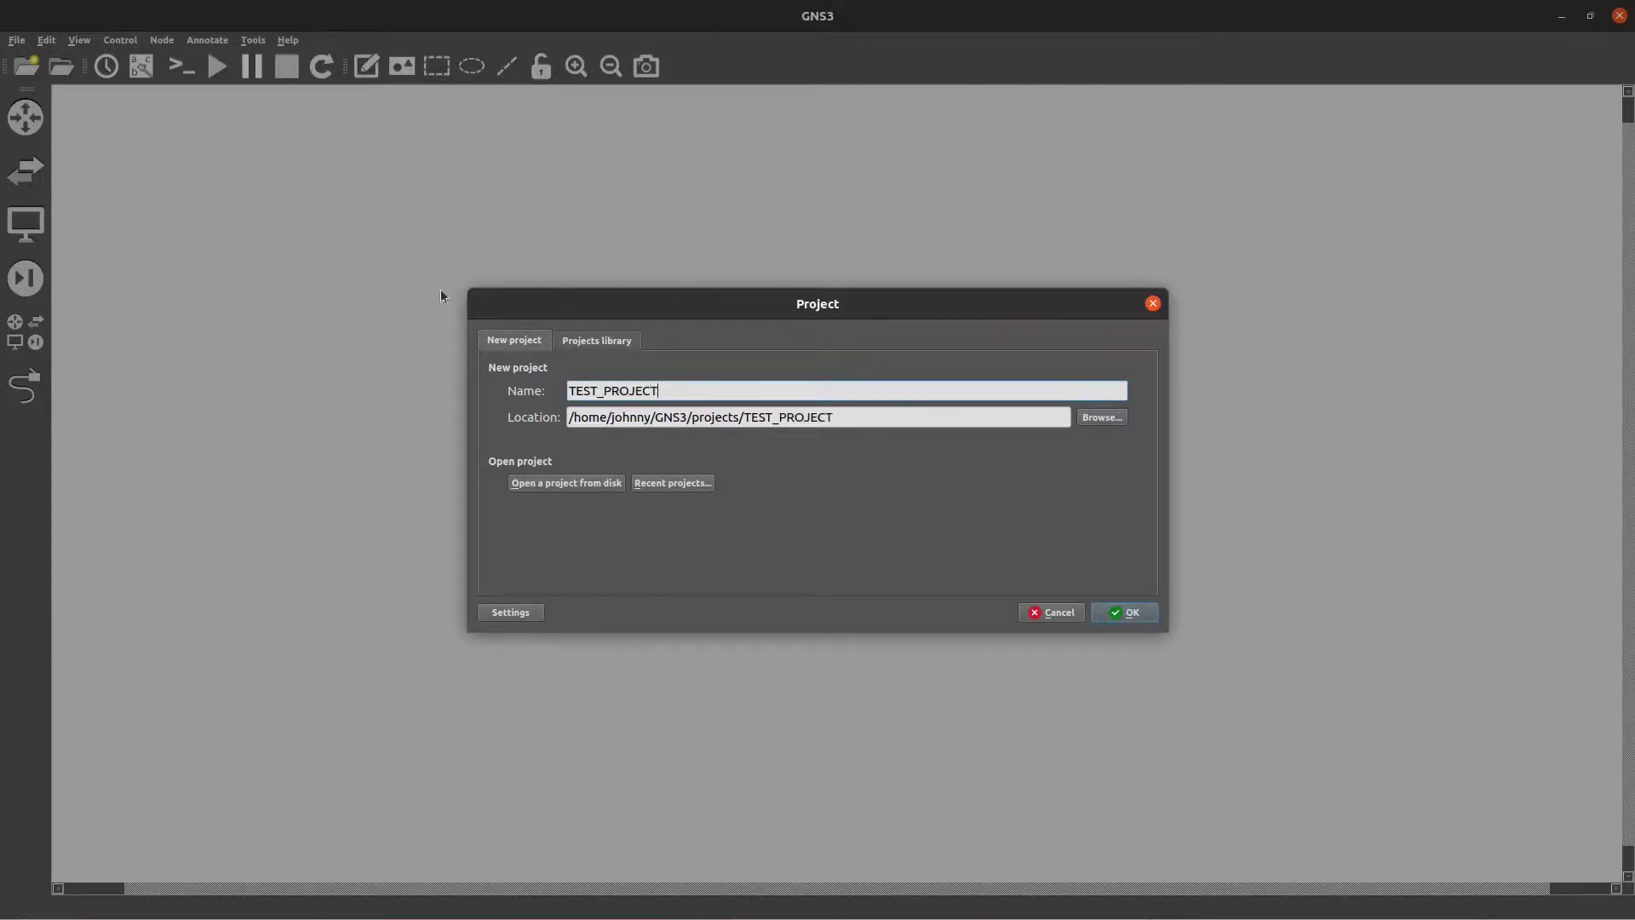
Look through the existing projects stored in the projects library.
left_click(569, 342)
scroll(704, 466, "down", 3)
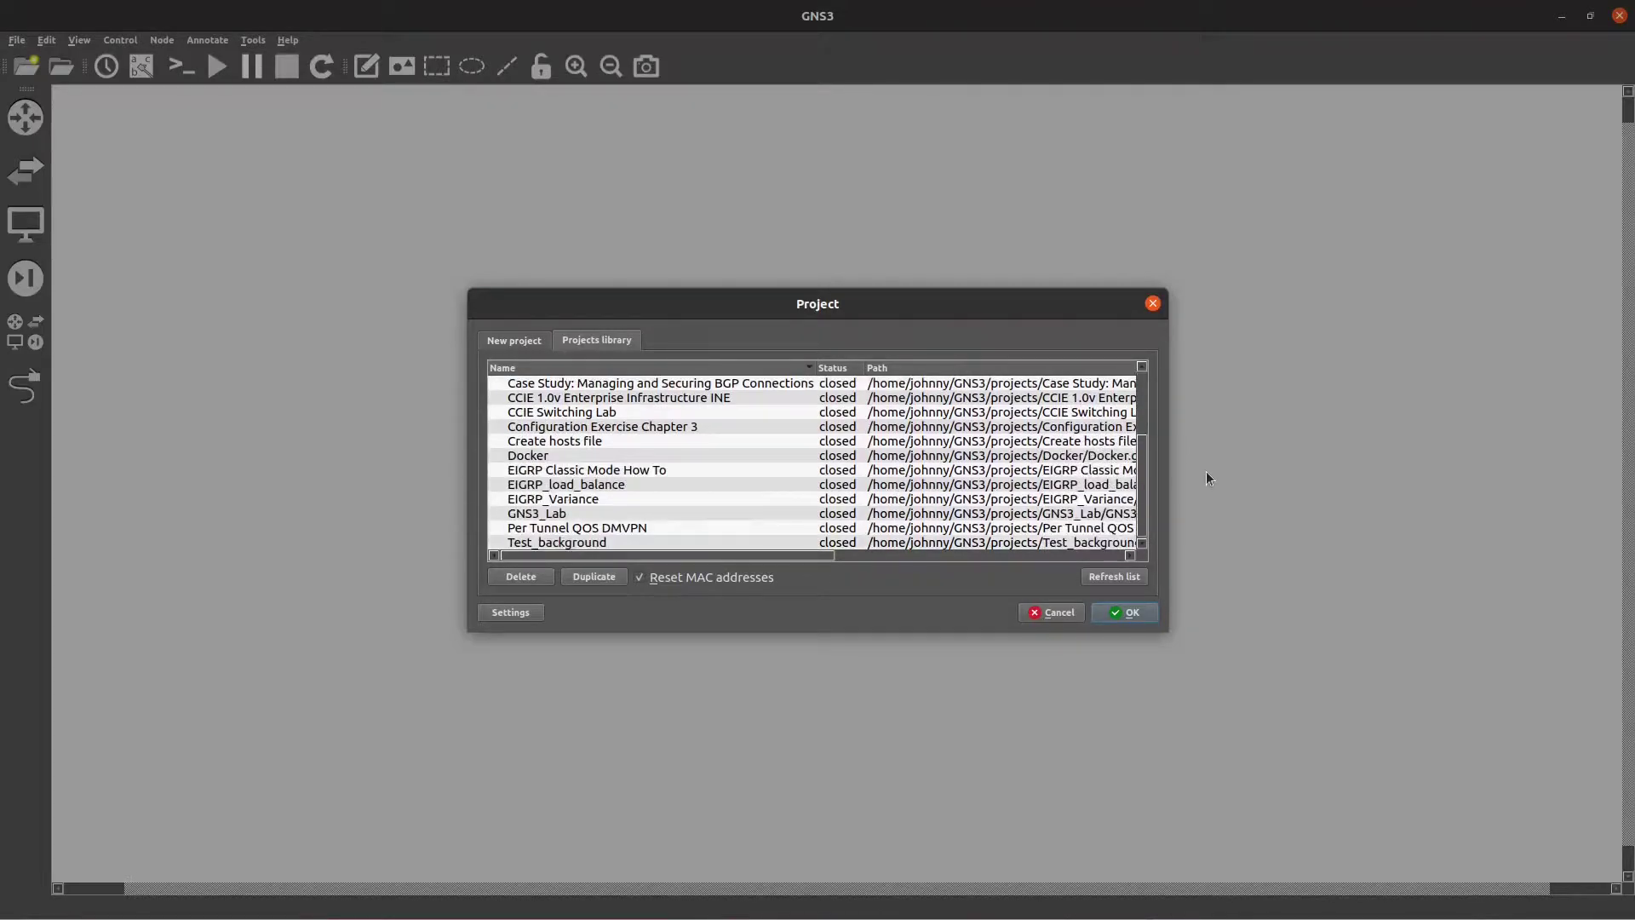
left_click_drag(1142, 481, 1145, 415)
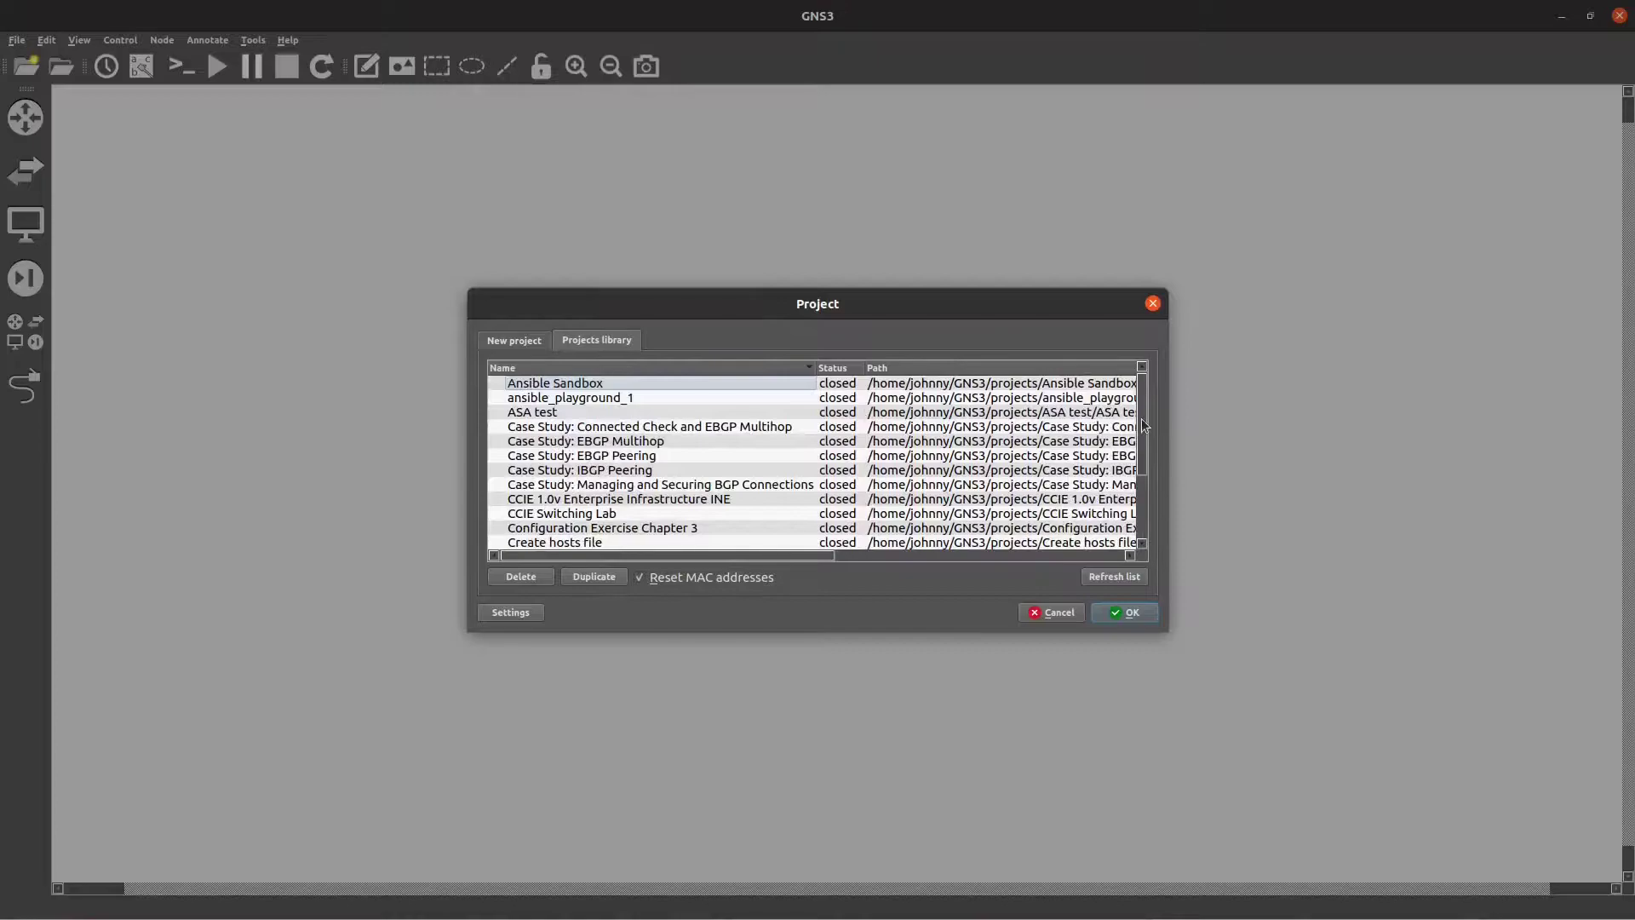
scroll(1030, 501, "down", 3)
left_click(525, 340)
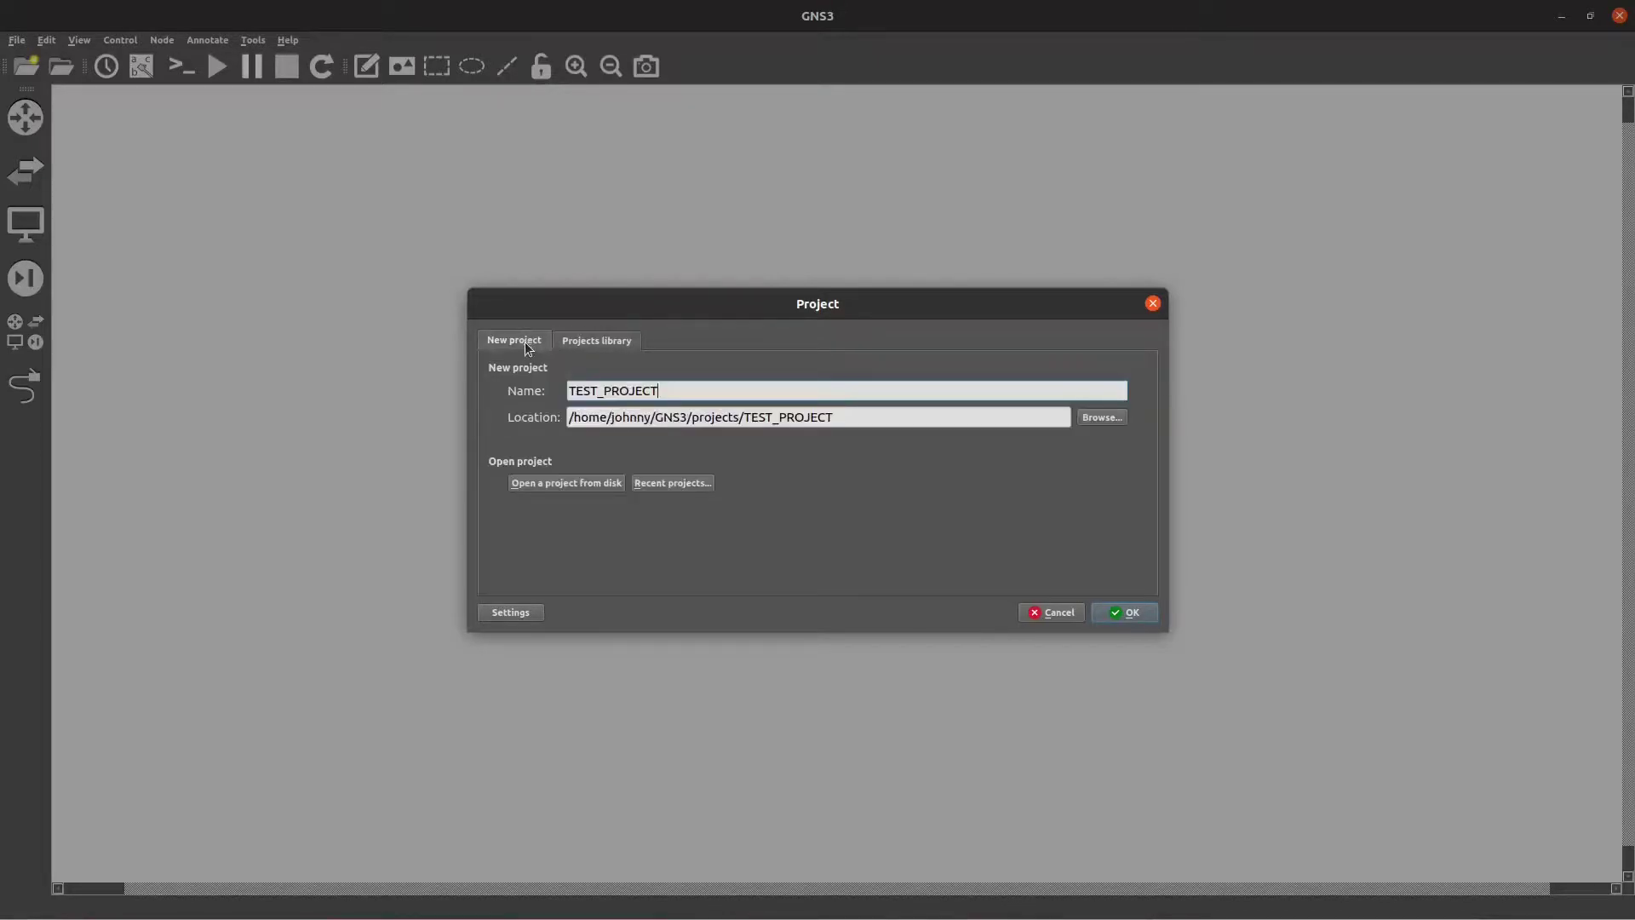
left_click(602, 340)
mouse_move(1148, 446)
left_mouse_down()
mouse_move(1153, 397)
mouse_move(1151, 451)
left_mouse_up()
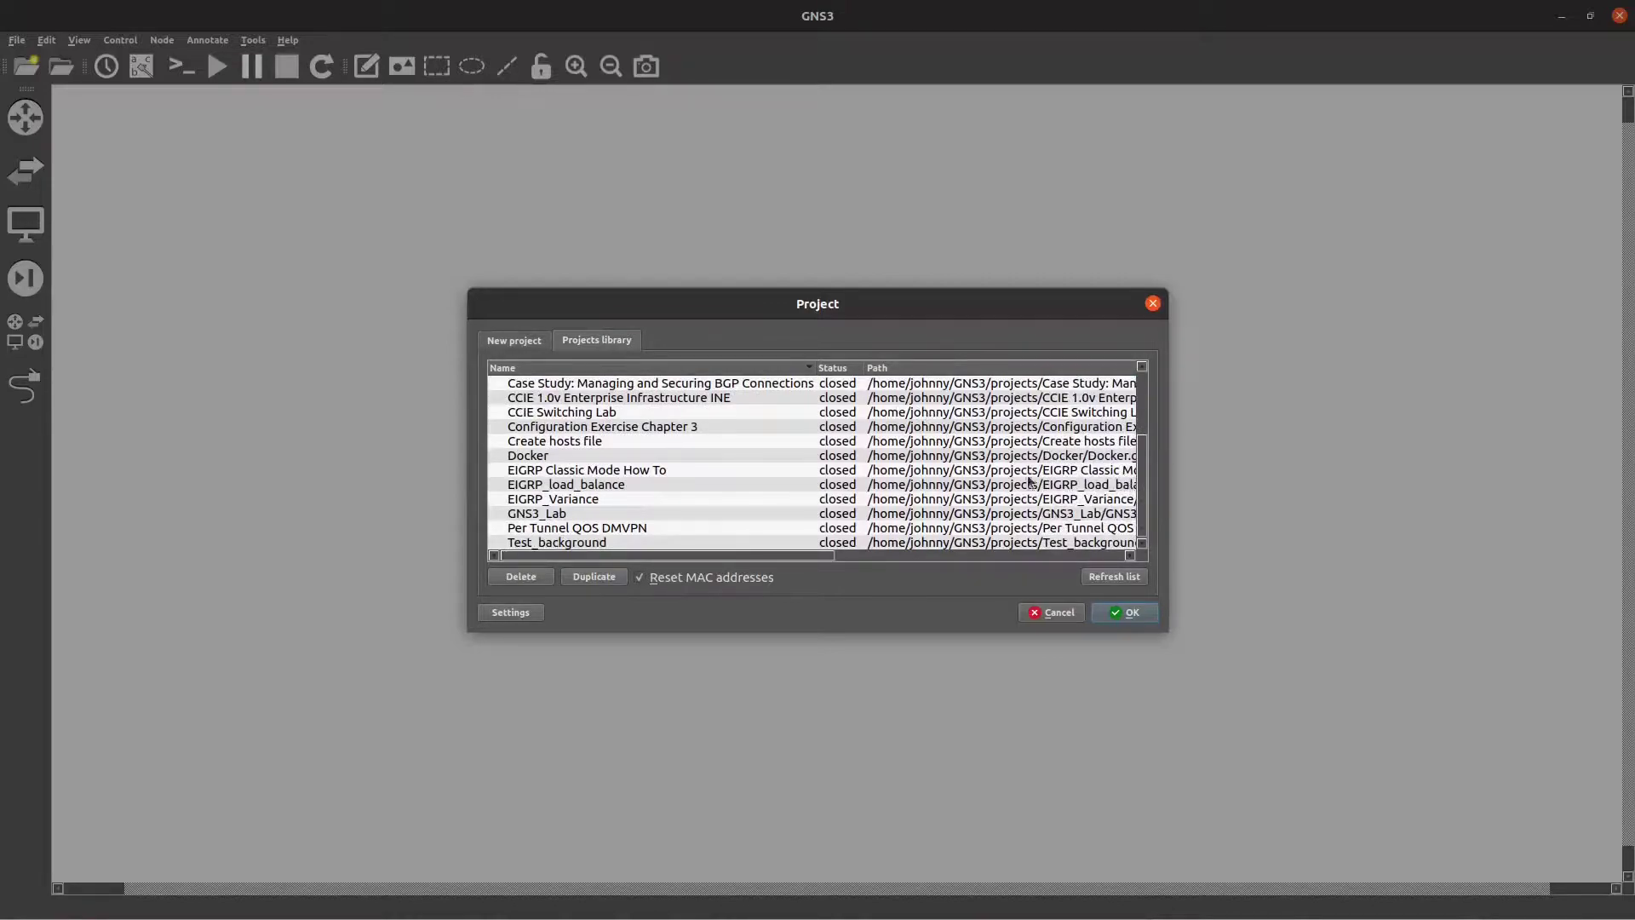
Return to the new project settings and create the TEST_PROJECT project.
left_click(522, 341)
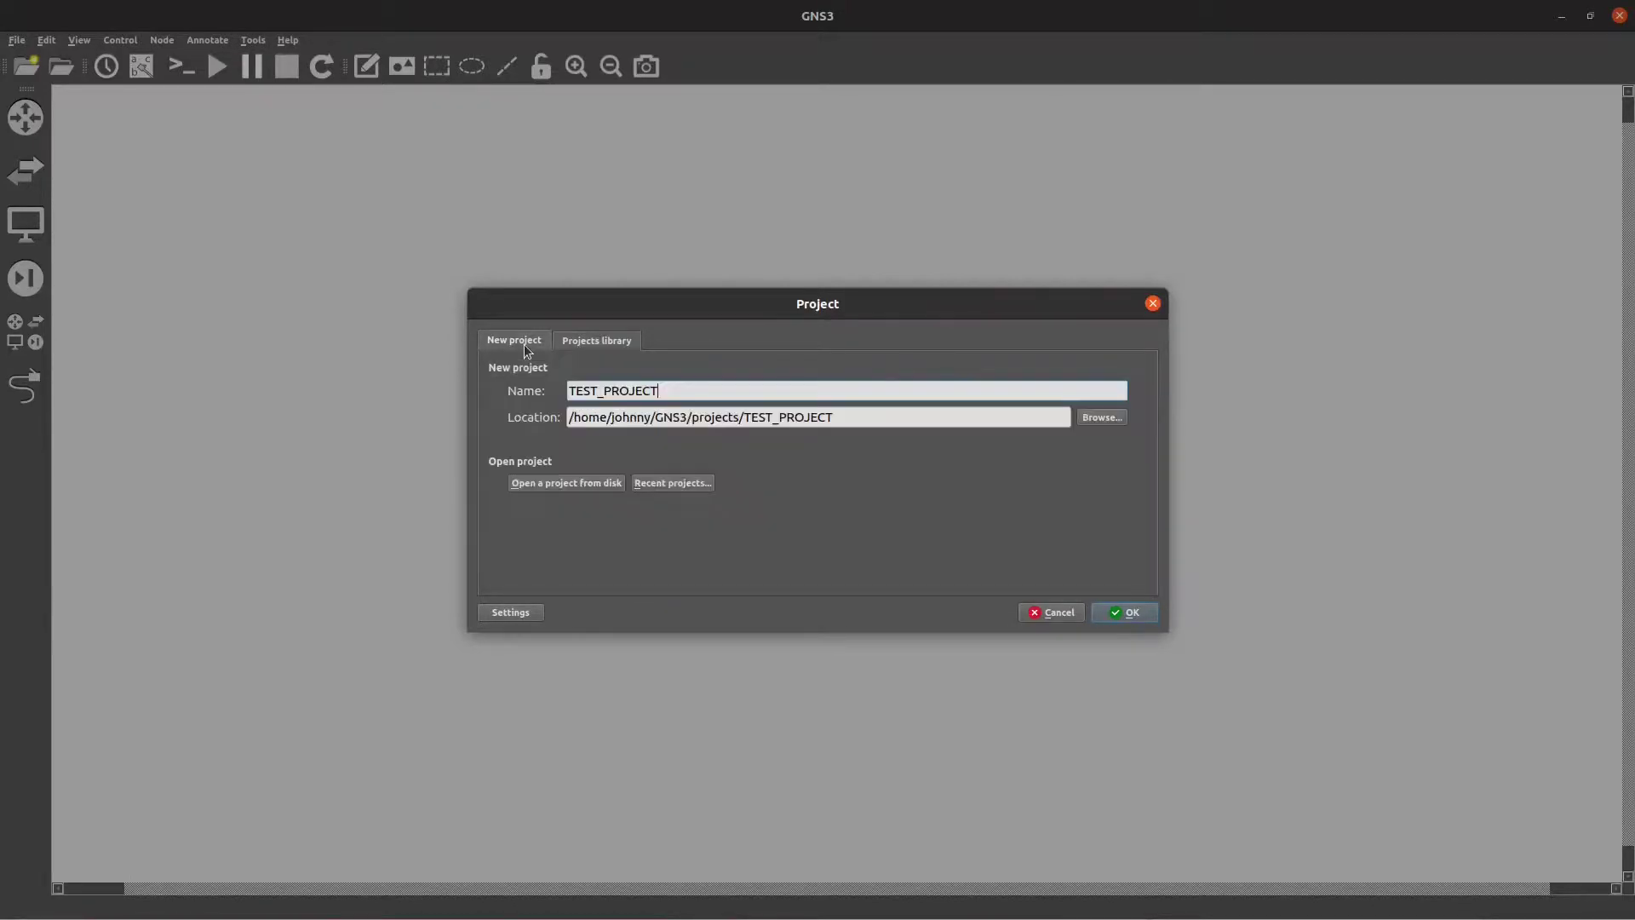
left_click(1133, 614)
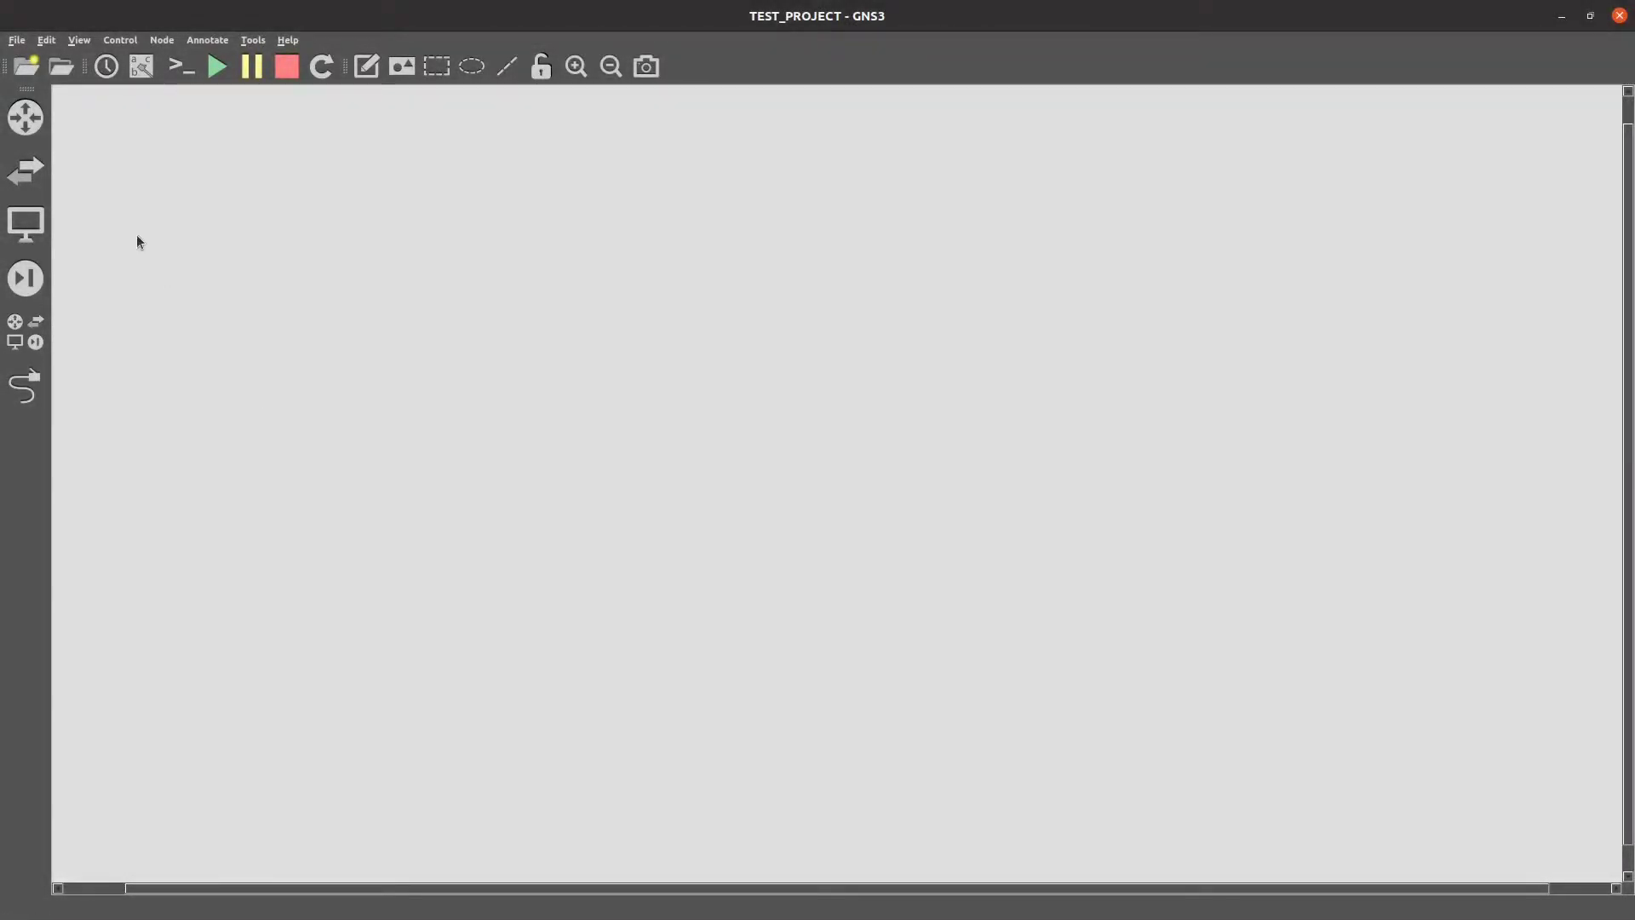
Look through the available routers, end devices, security devices and the complete device list, and close the device browser.
left_click(26, 116)
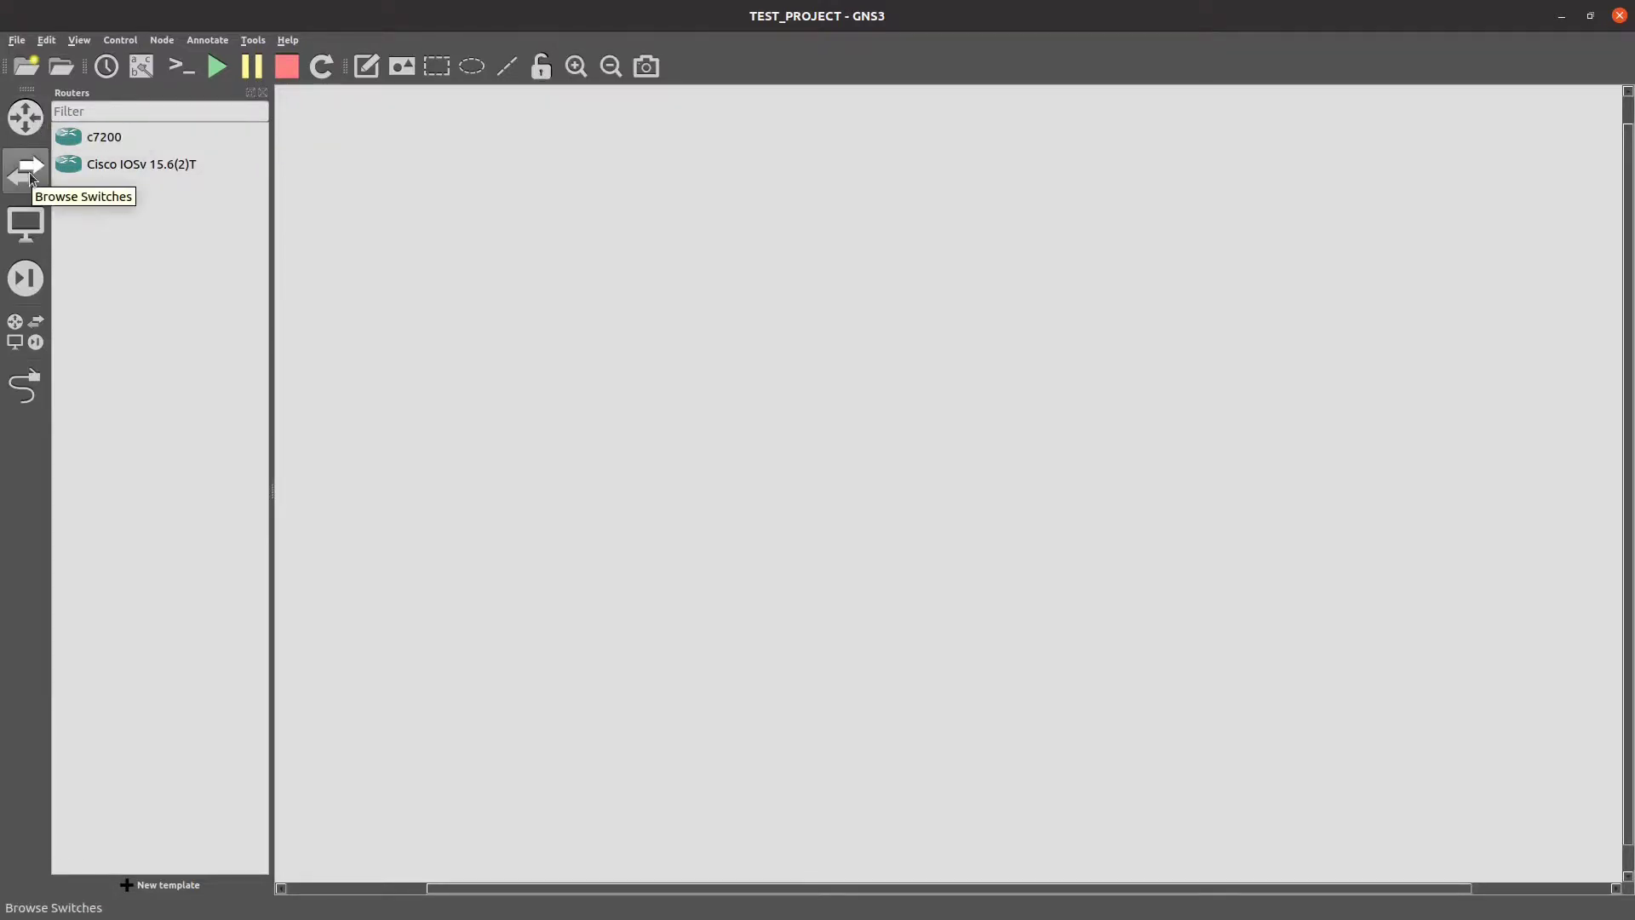
left_click(40, 244)
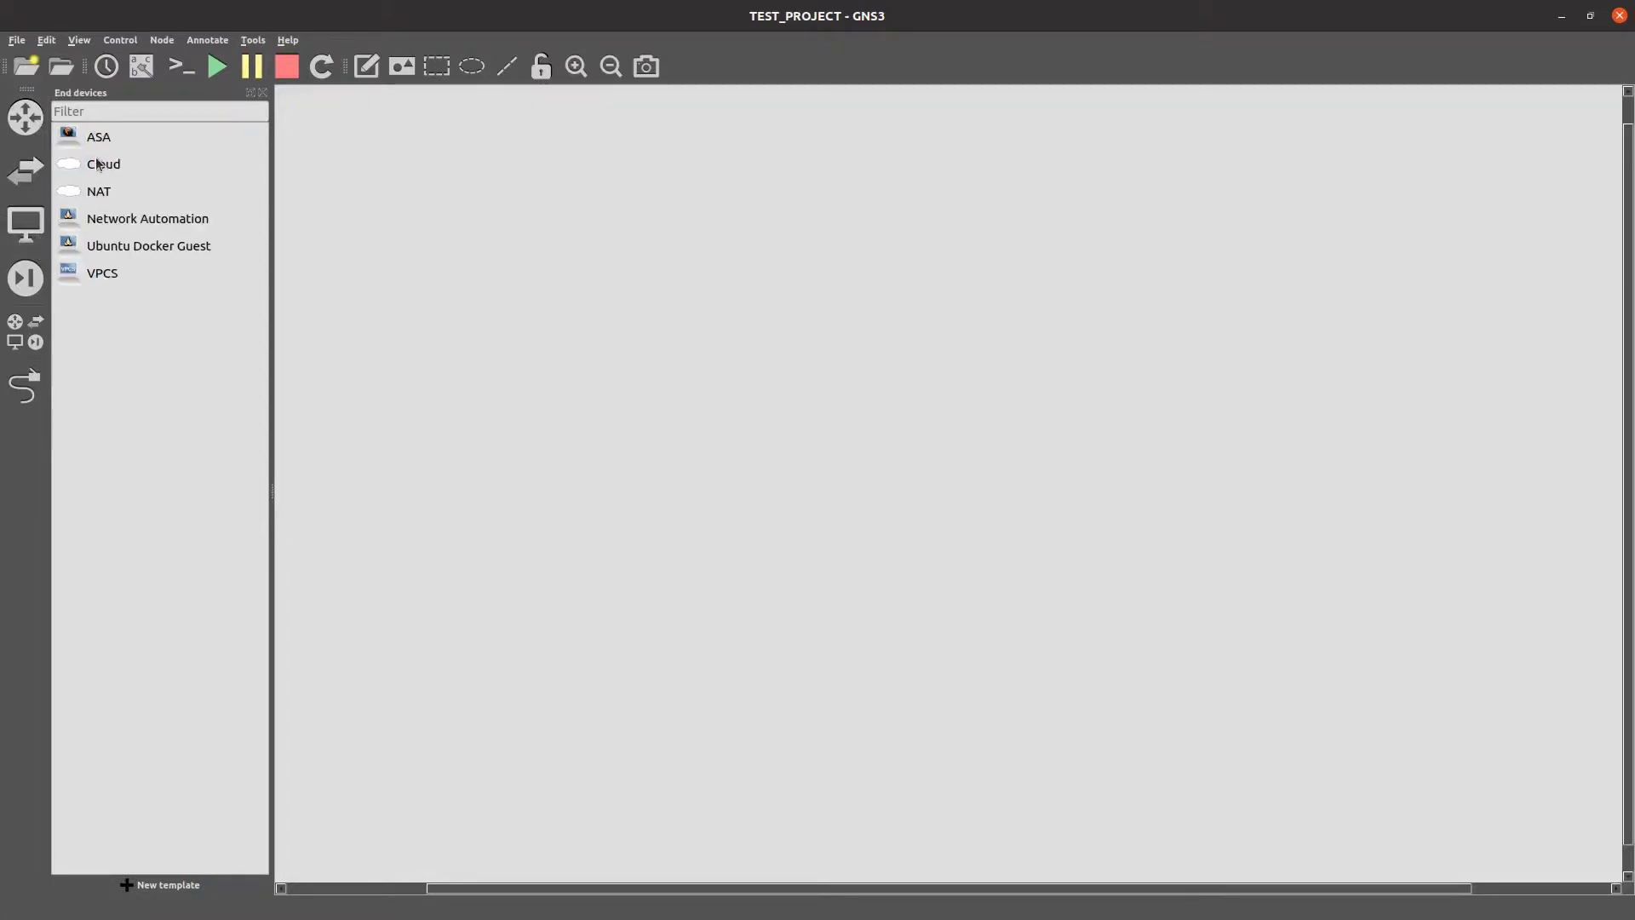
left_click(145, 222)
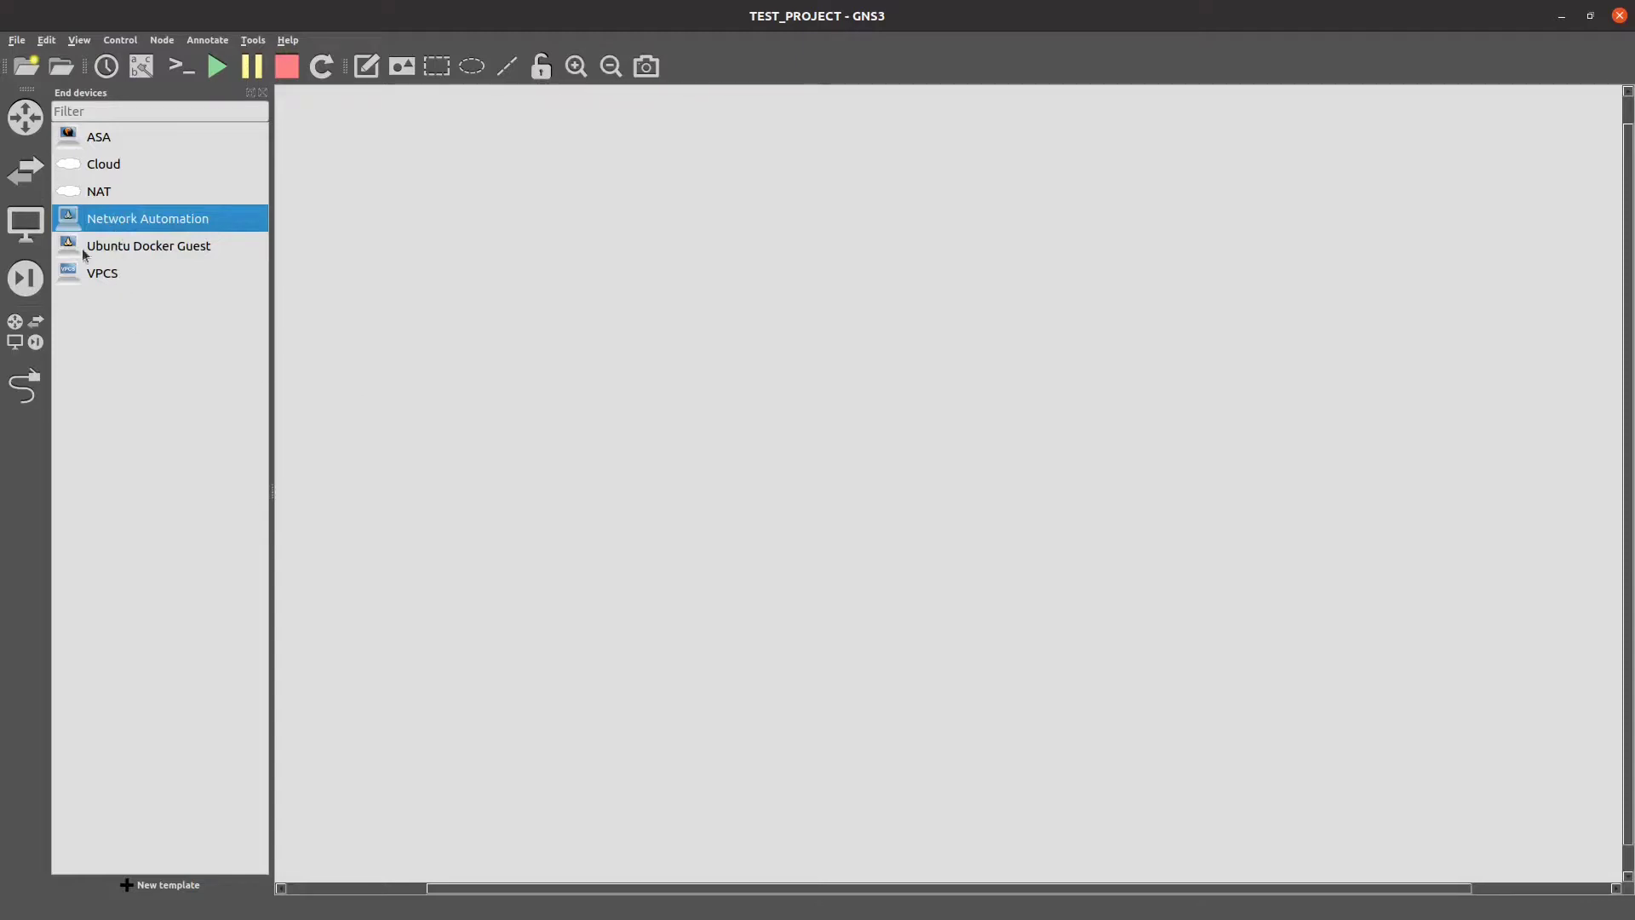
left_click(24, 298)
left_click(139, 140)
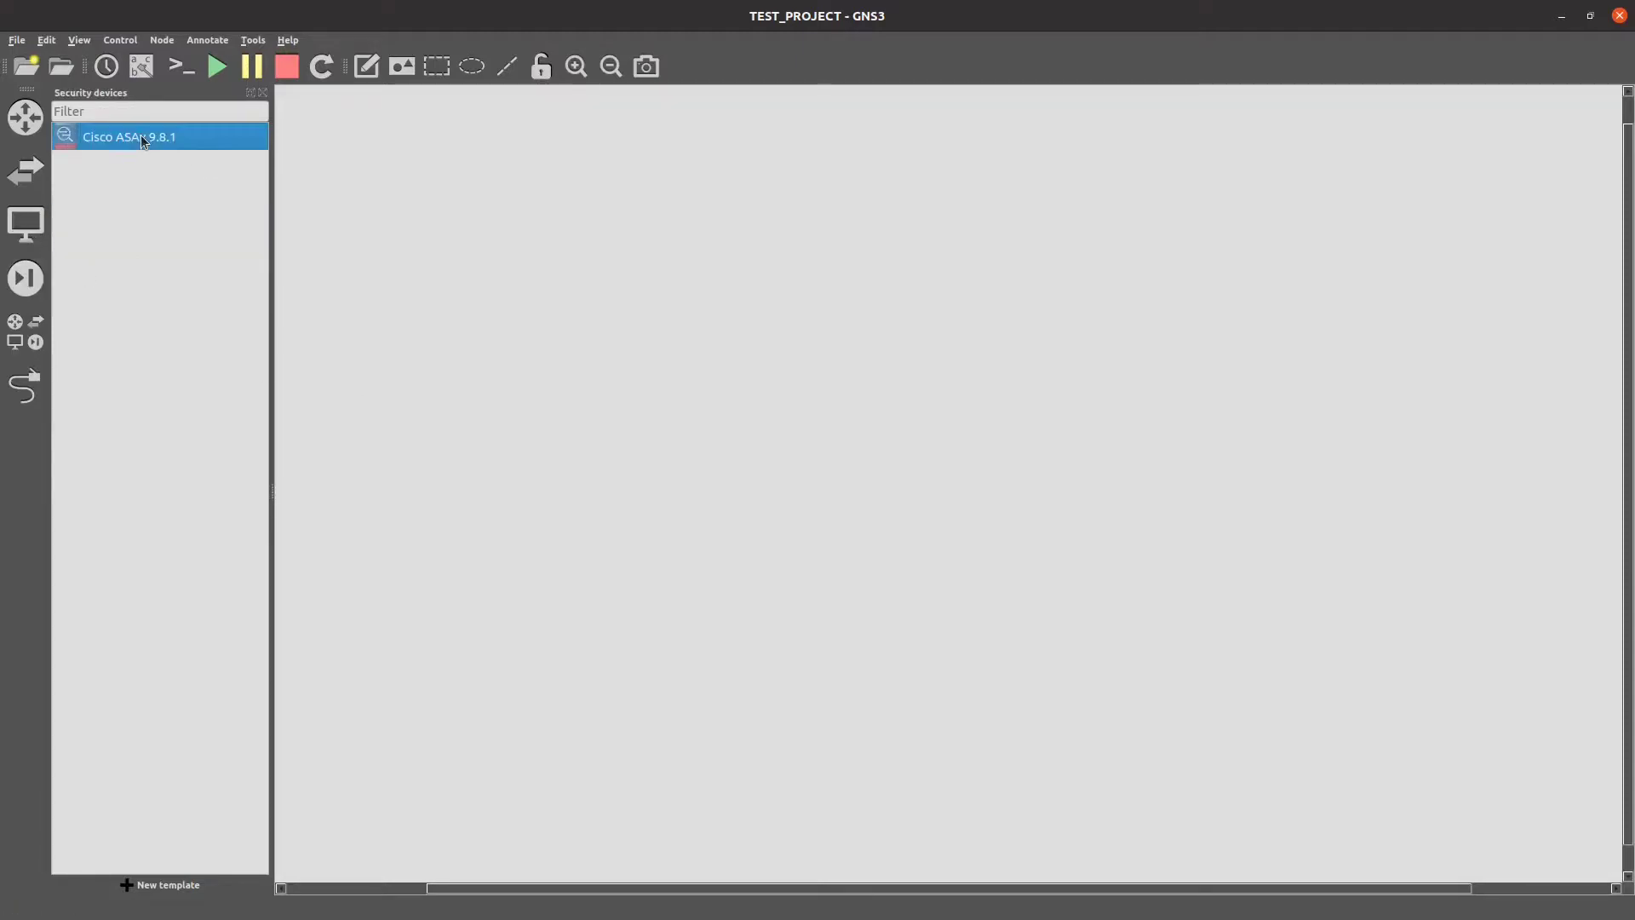
left_click(25, 331)
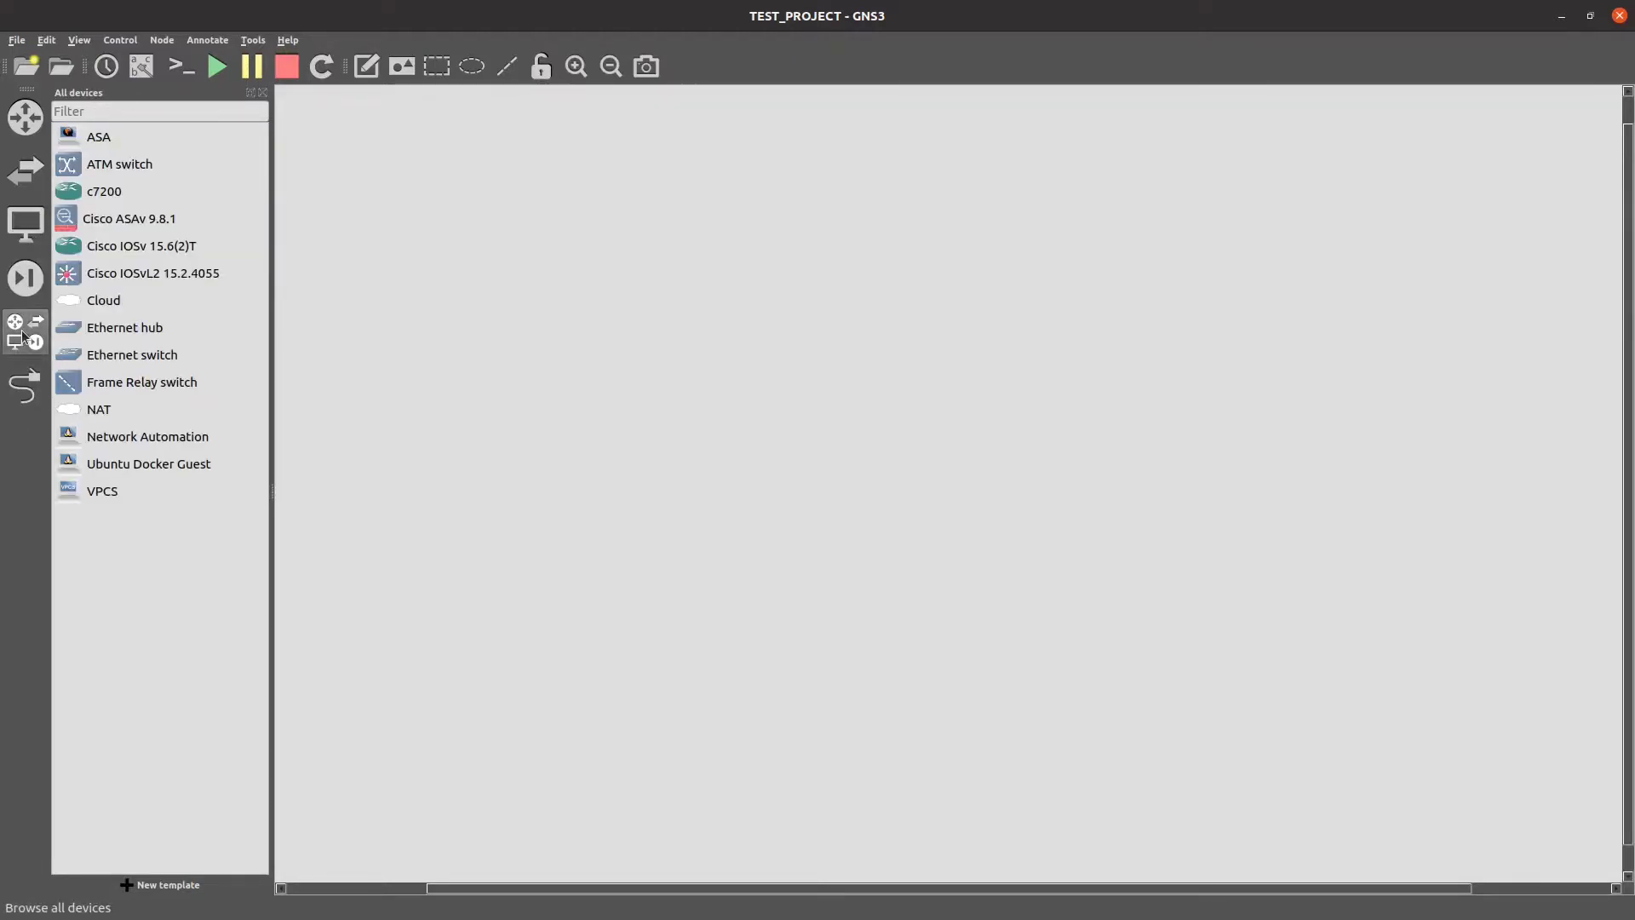
left_click(26, 117)
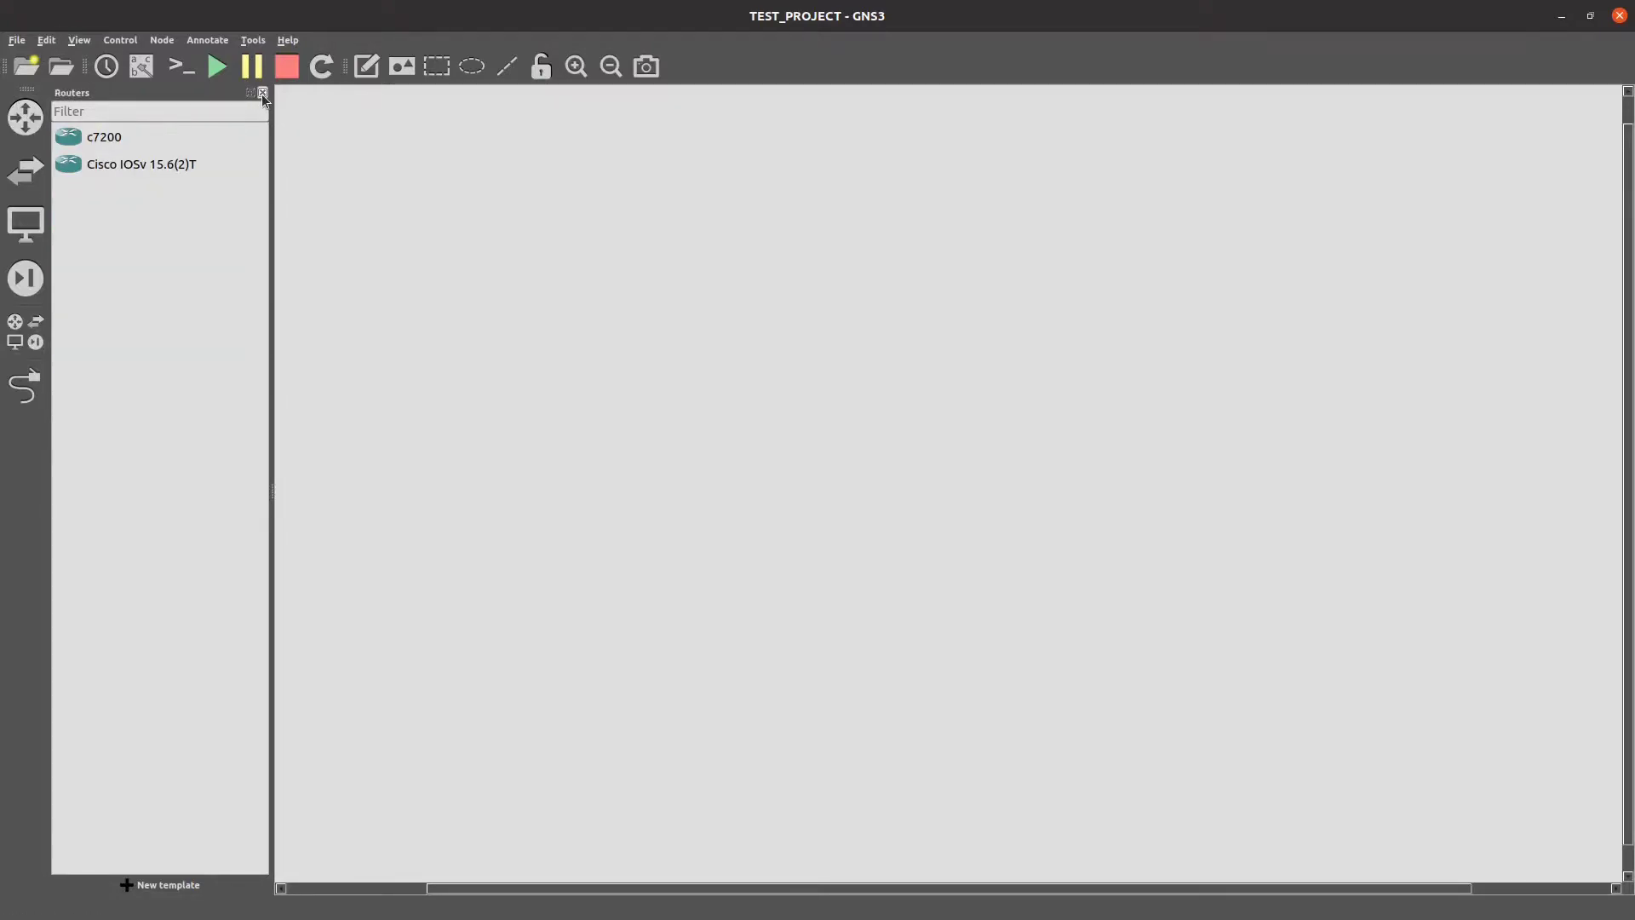
left_click(262, 92)
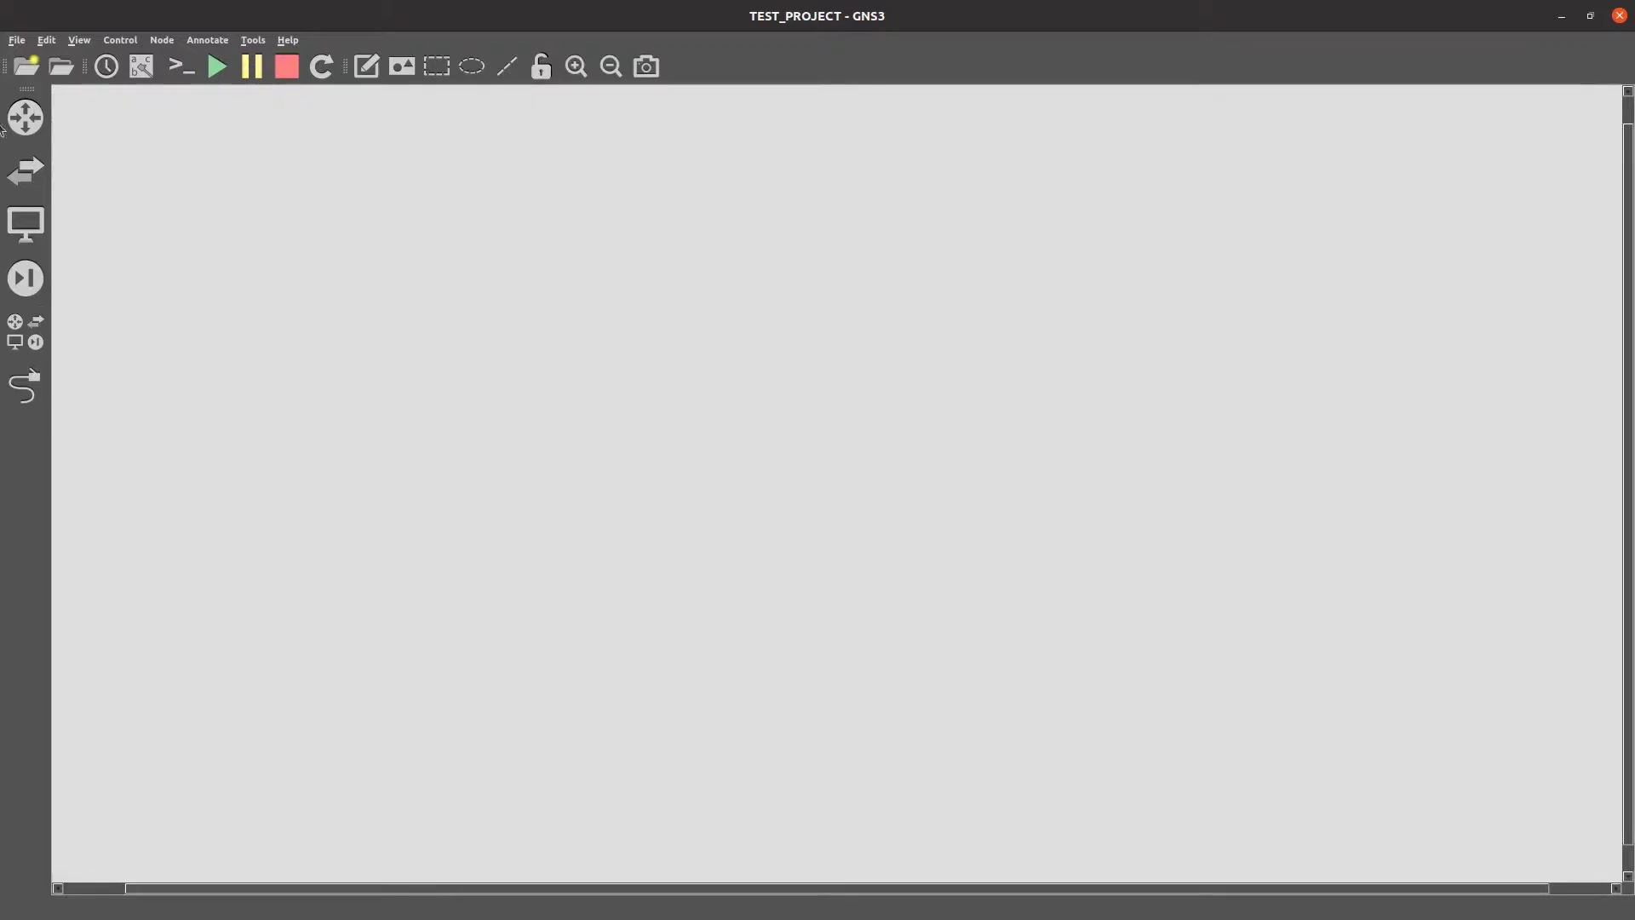
Review the router list once more with c7200 selected, and close it.
left_click(36, 126)
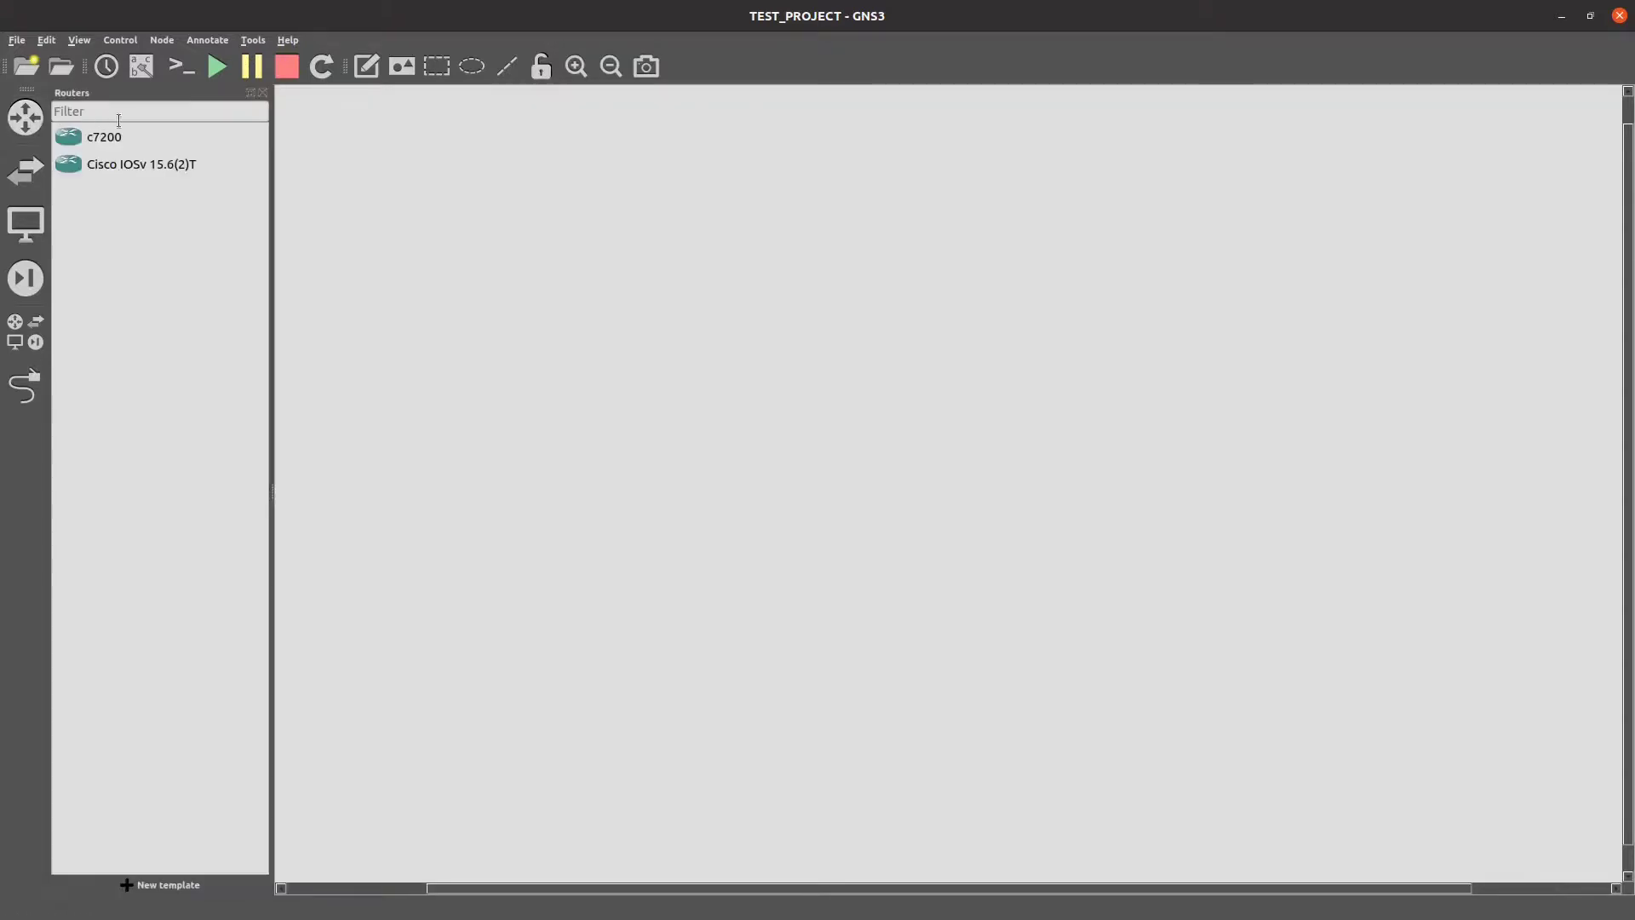
left_click(94, 136)
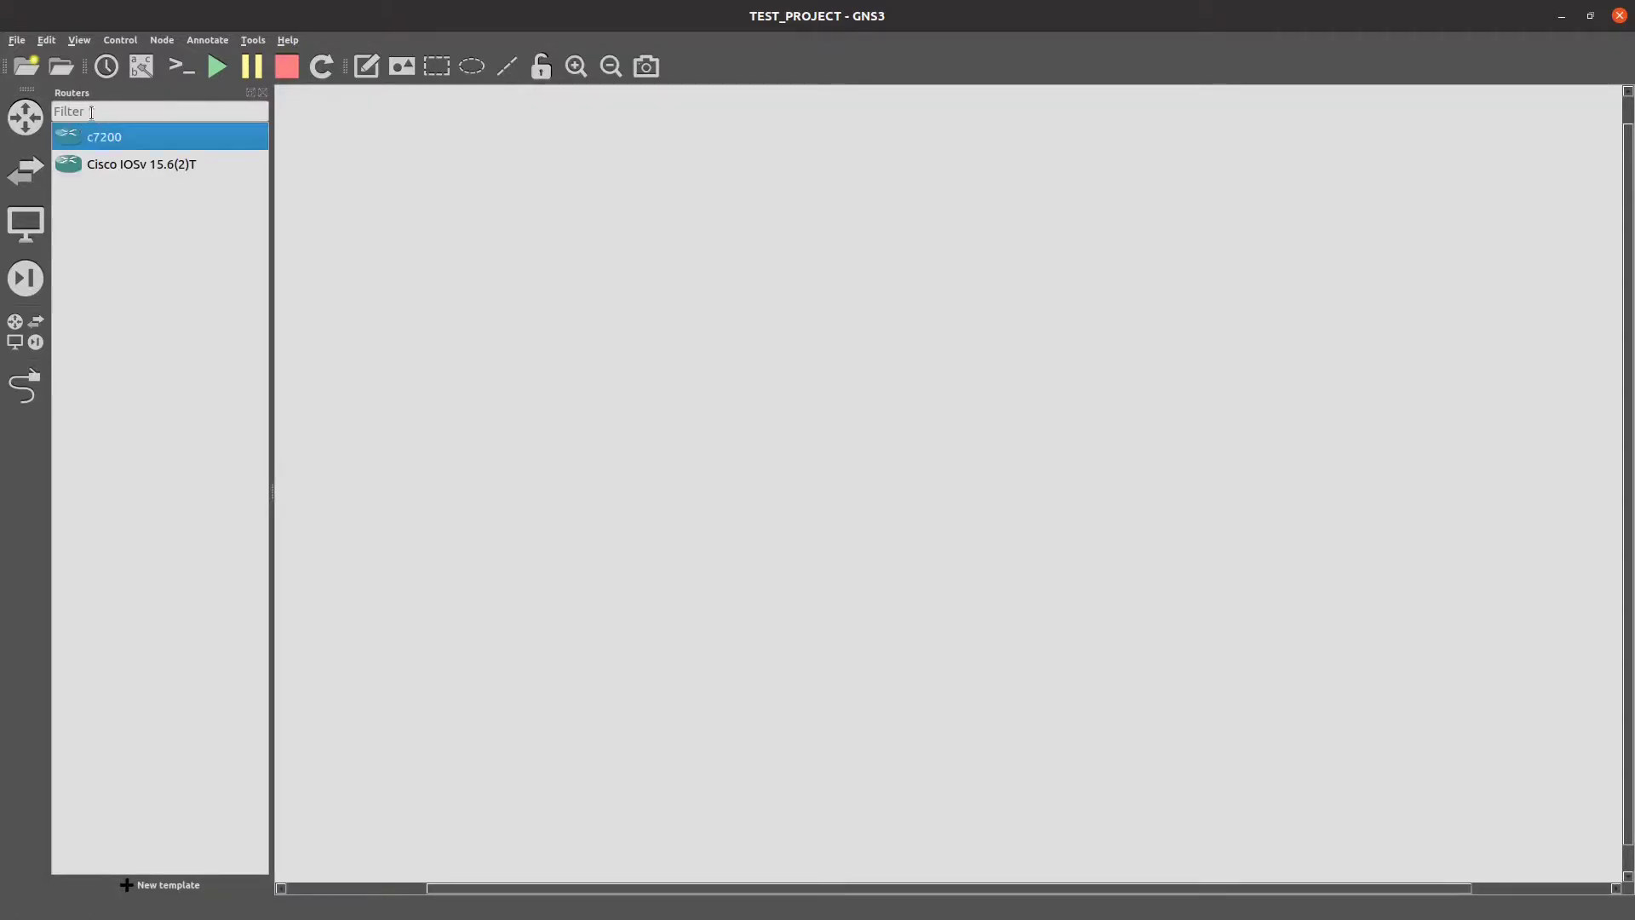
left_click(250, 91)
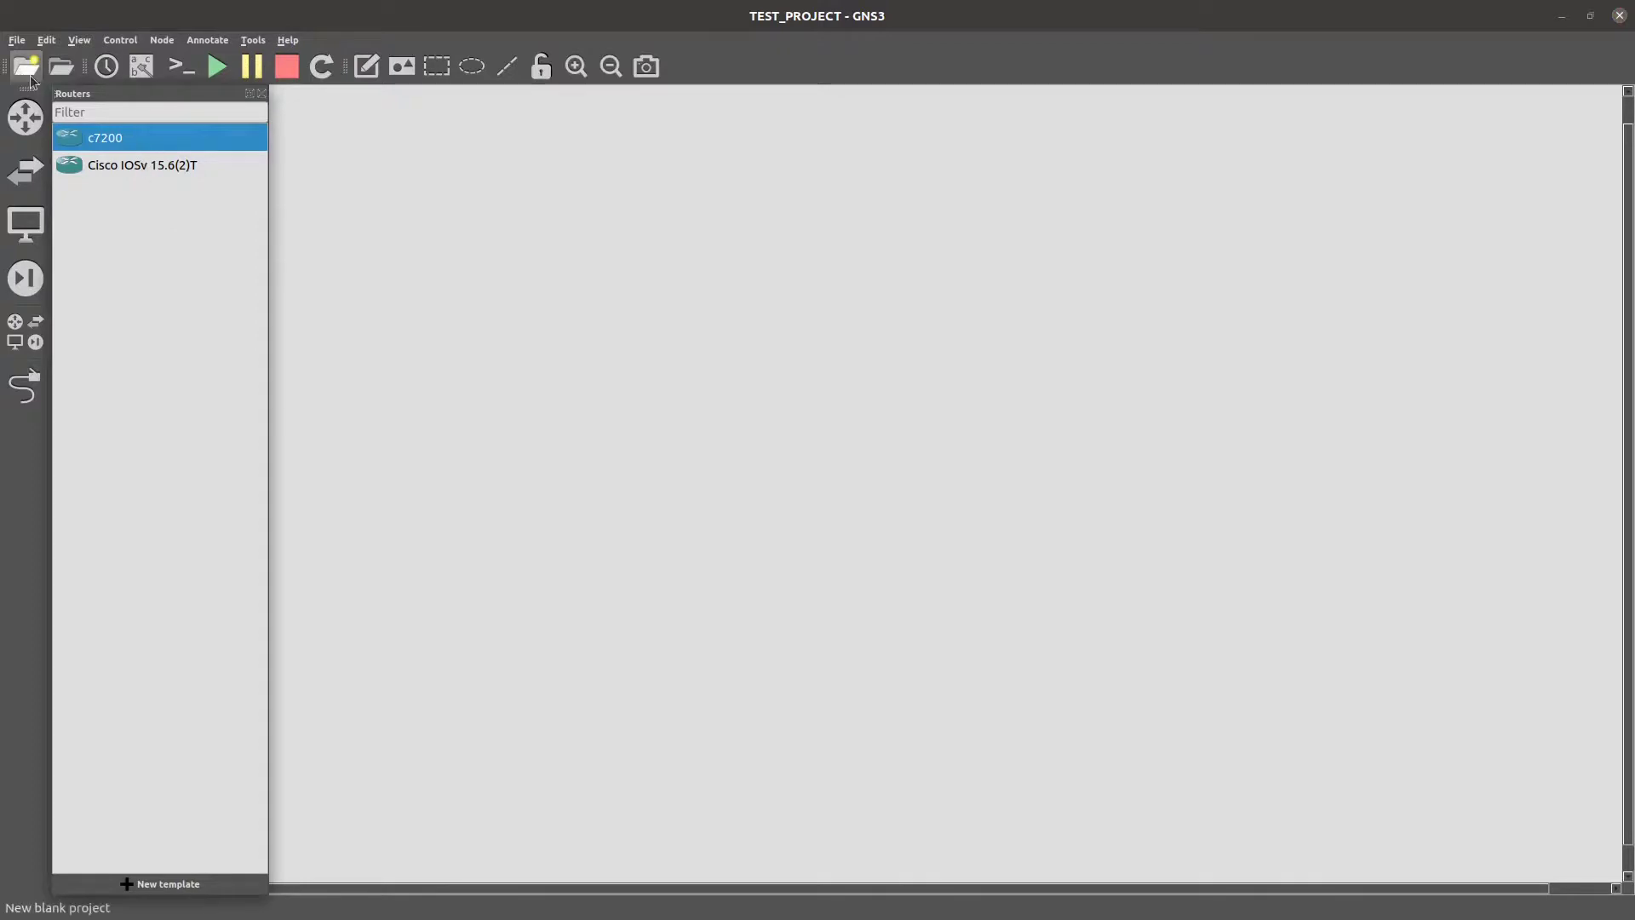
left_click(261, 93)
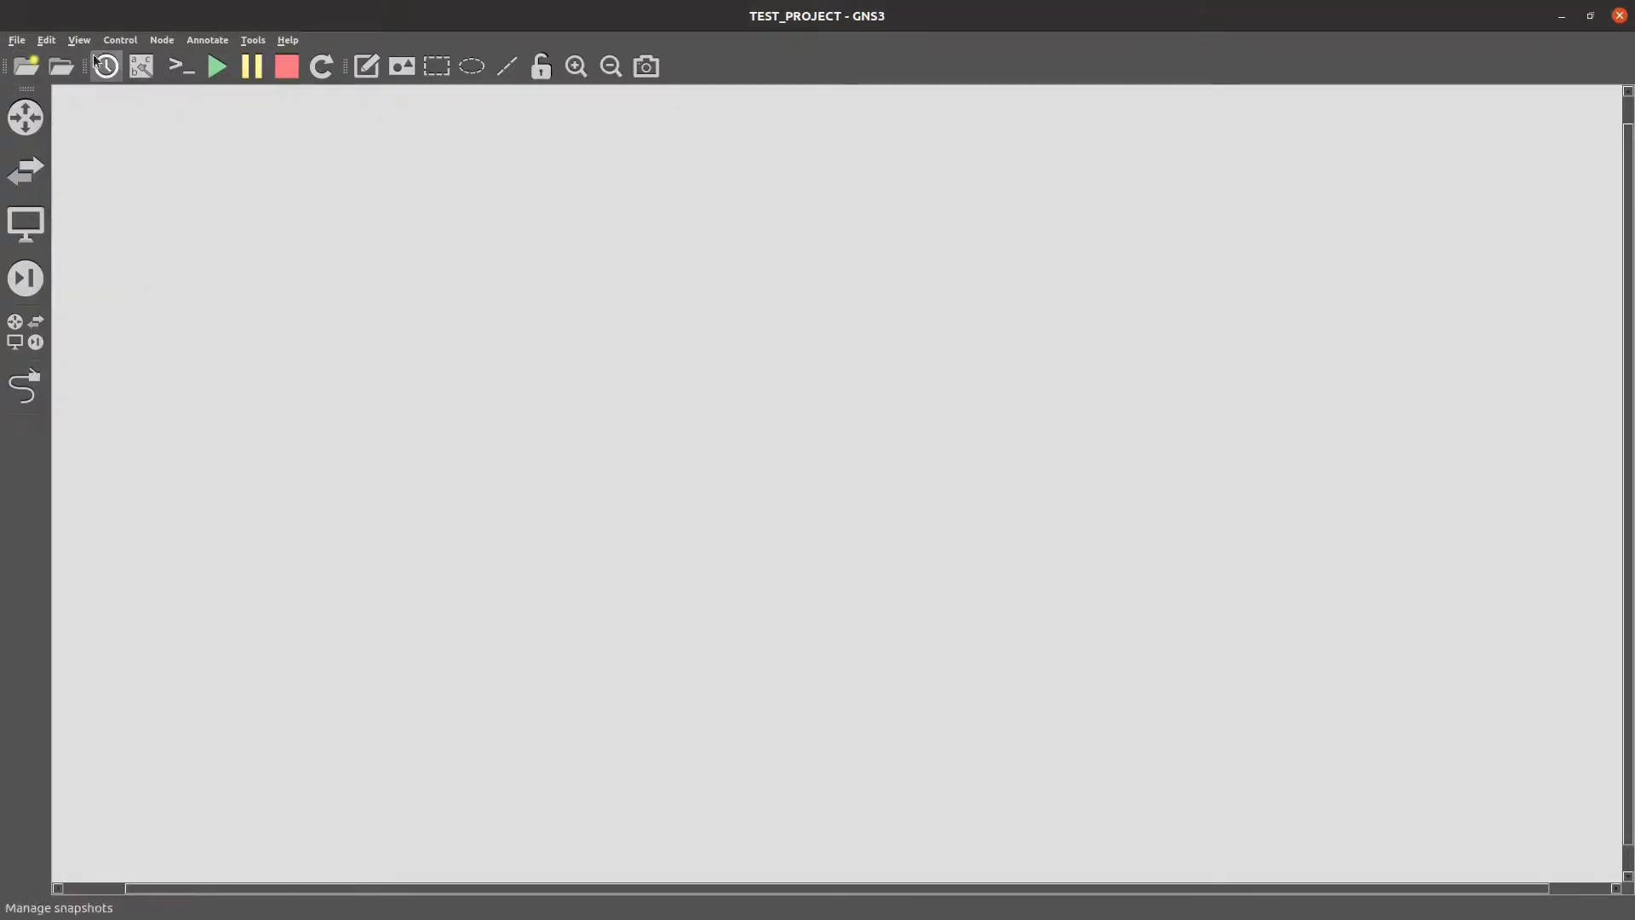
Start a new IOS router template in the Dynamips section of the preferences.
left_click(42, 40)
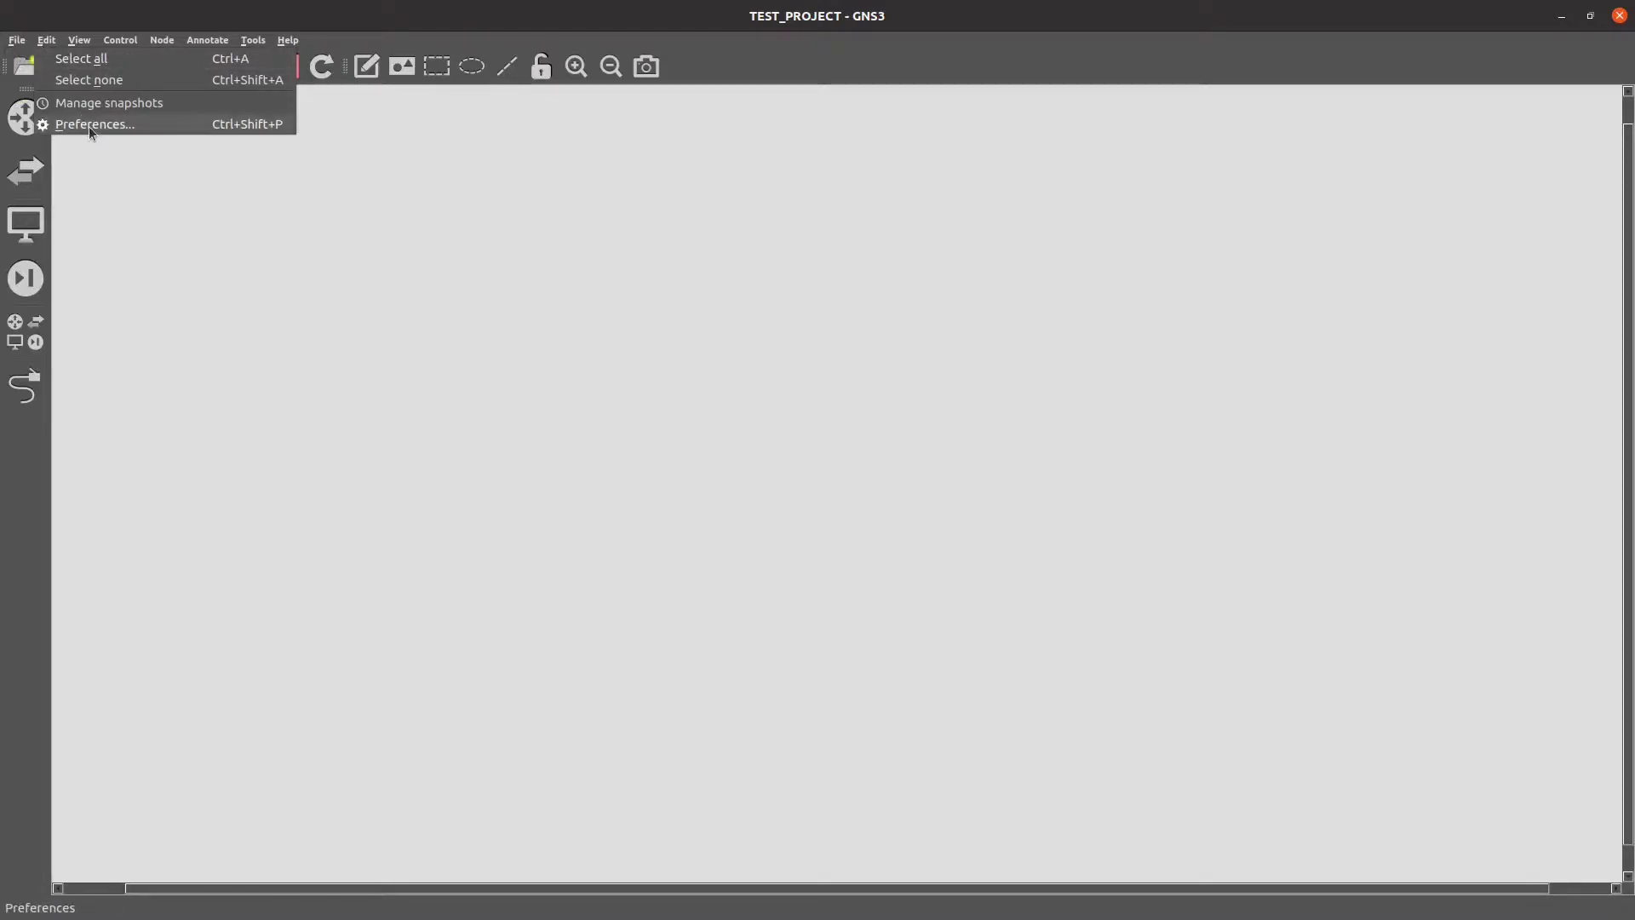
left_click(89, 126)
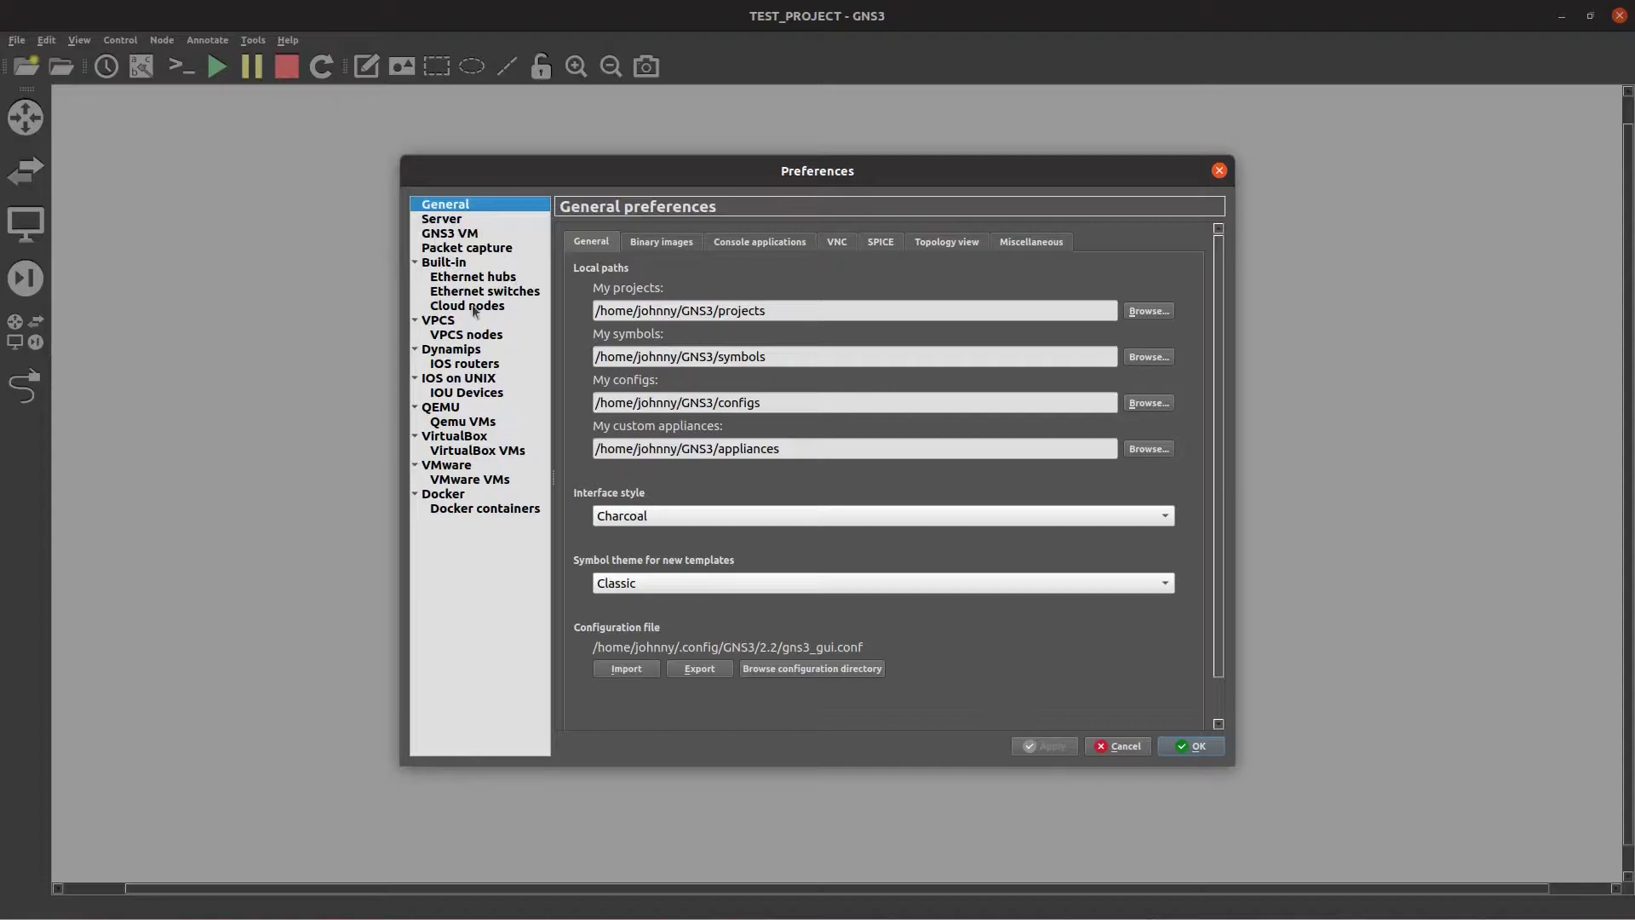
left_click(475, 350)
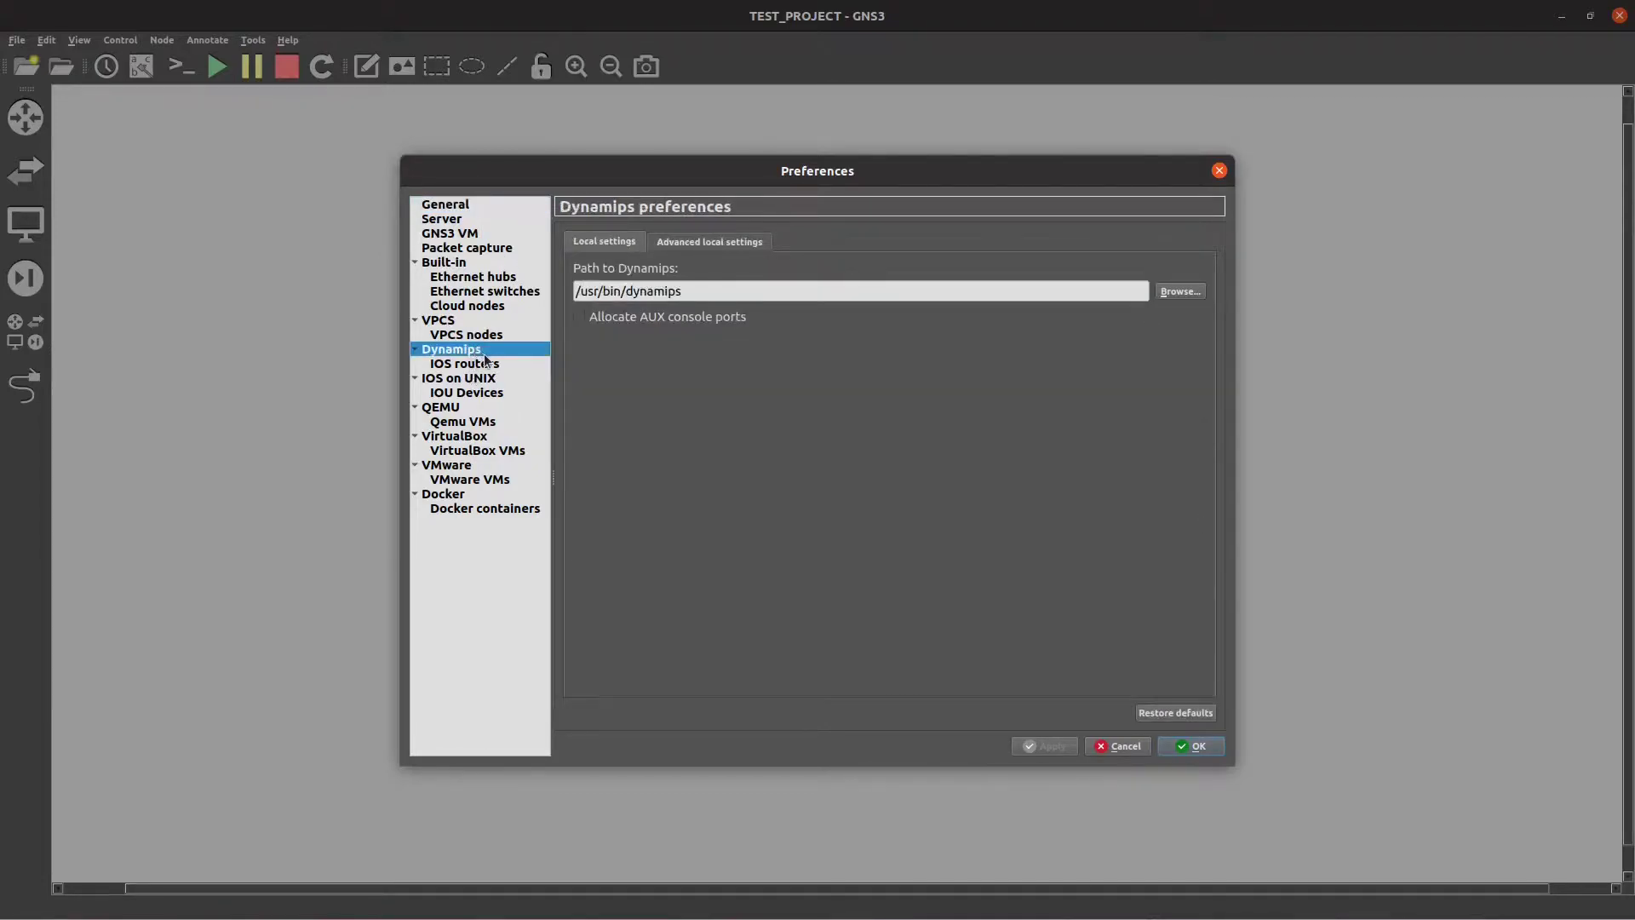
left_click(482, 364)
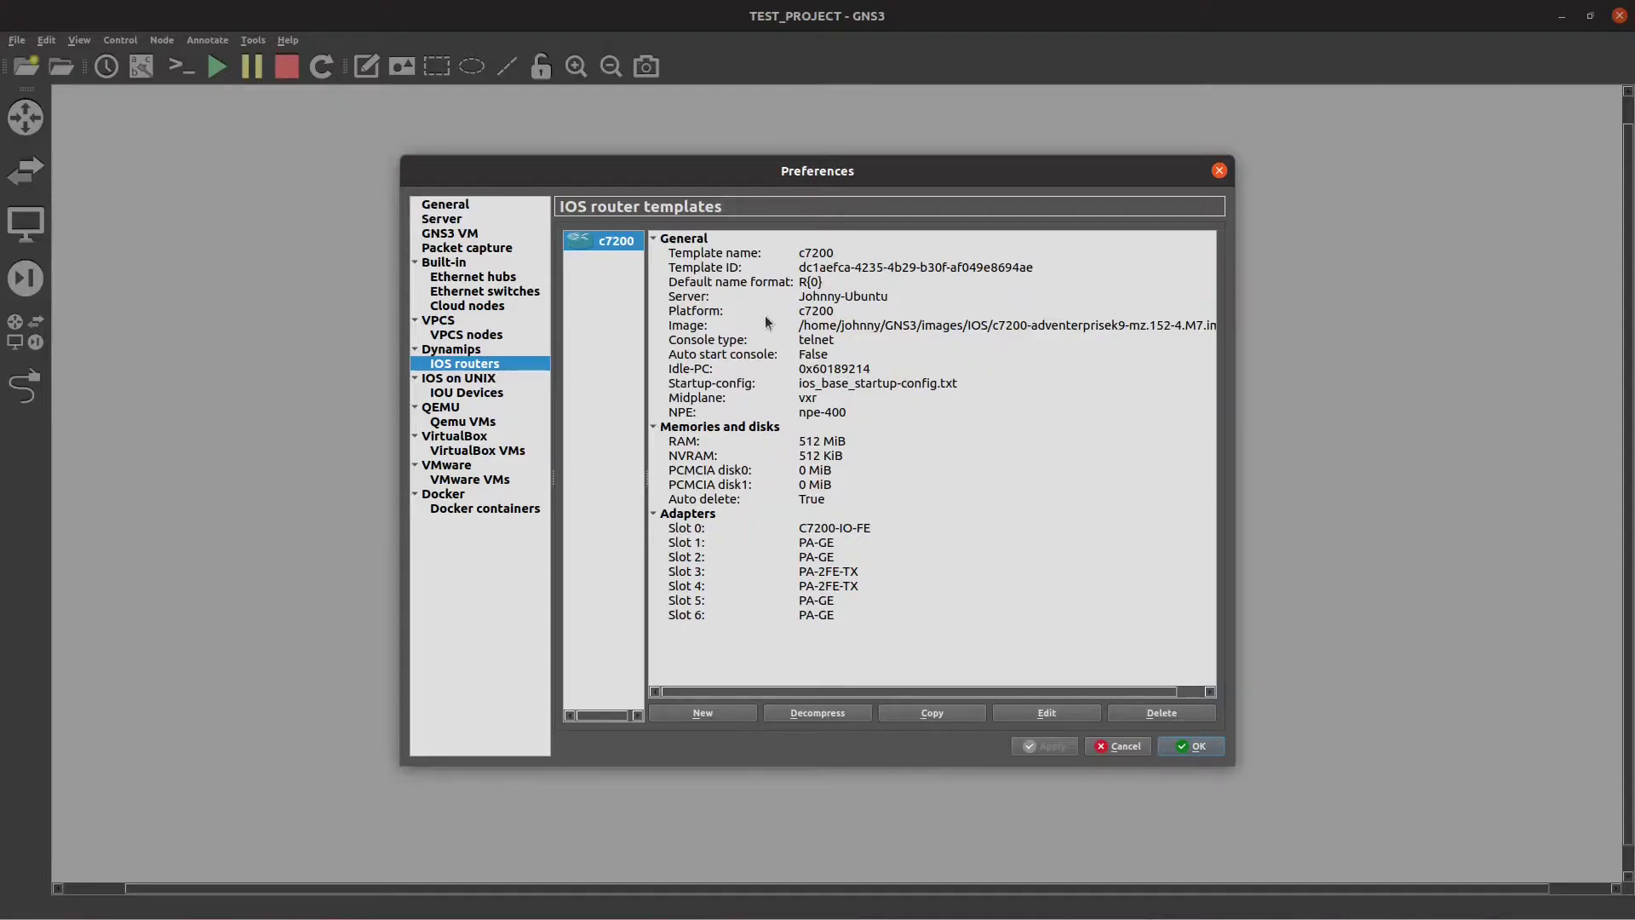
left_click(732, 714)
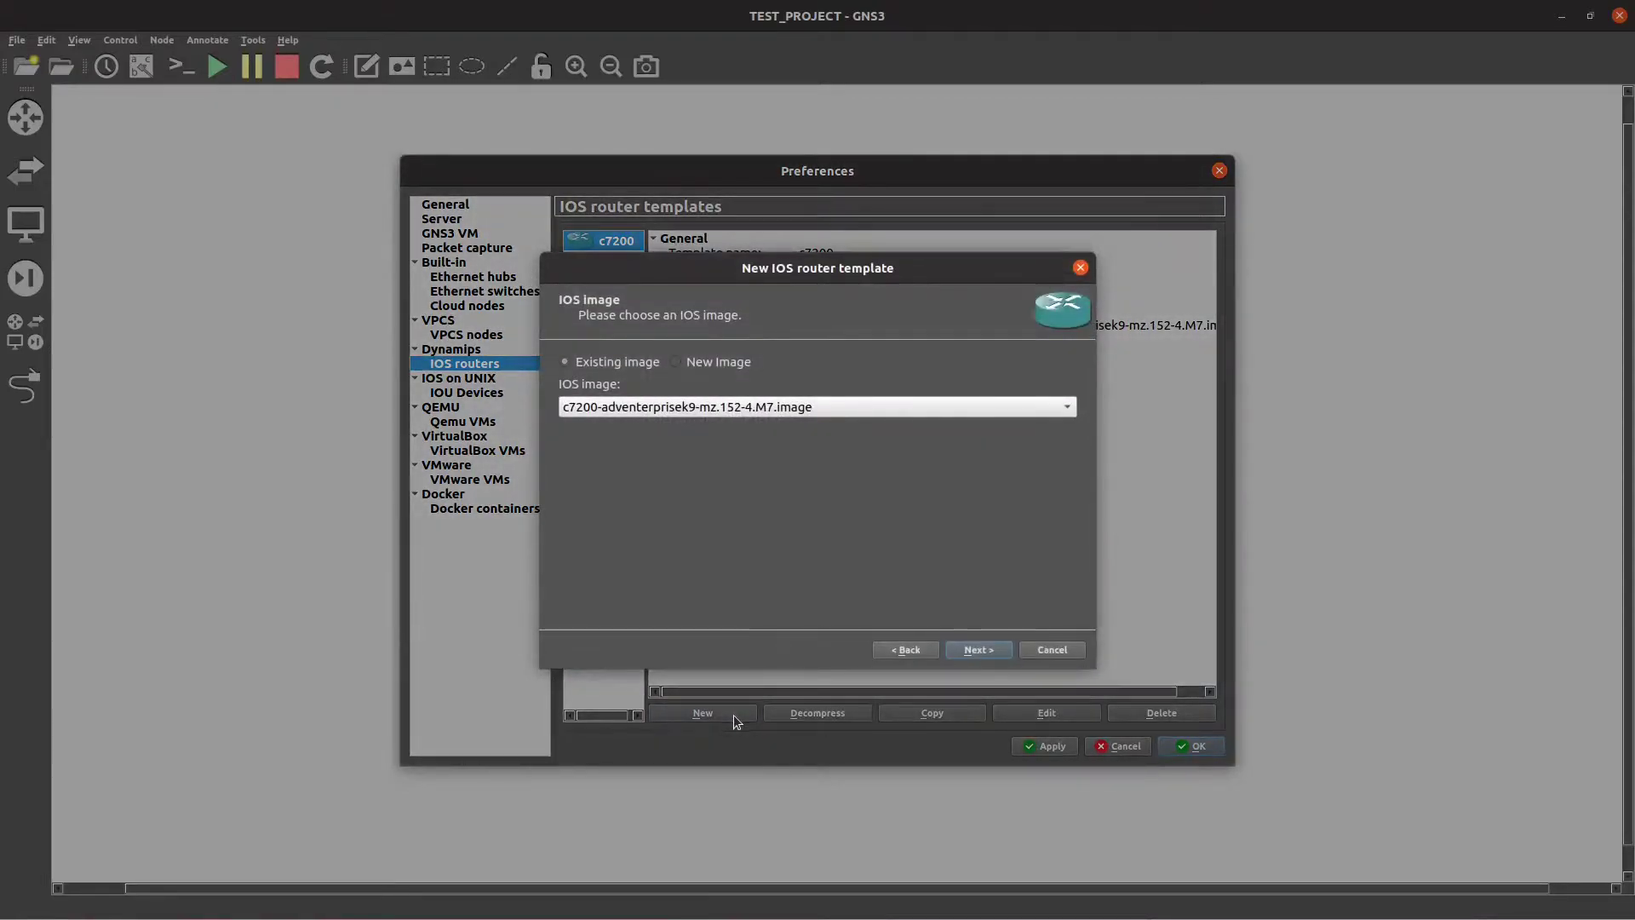
Load c7200-adventerprisek9-mz.152-4.M7.bin from Downloads as a new IOS image, decompress it and continue the template setup.
left_click(692, 360)
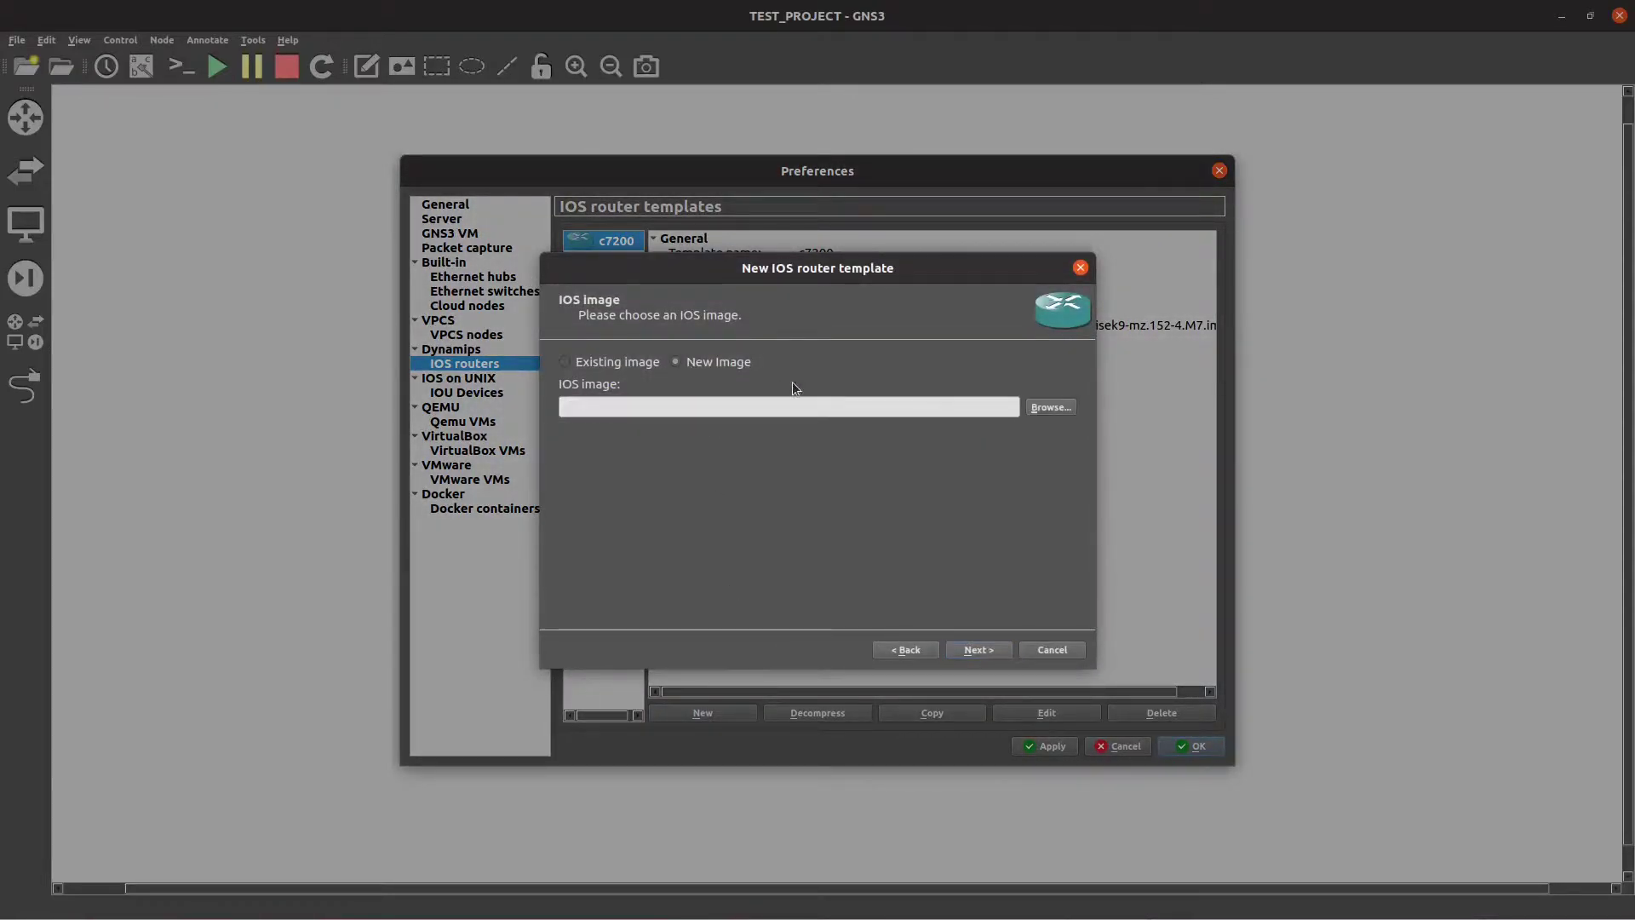
left_click(1052, 408)
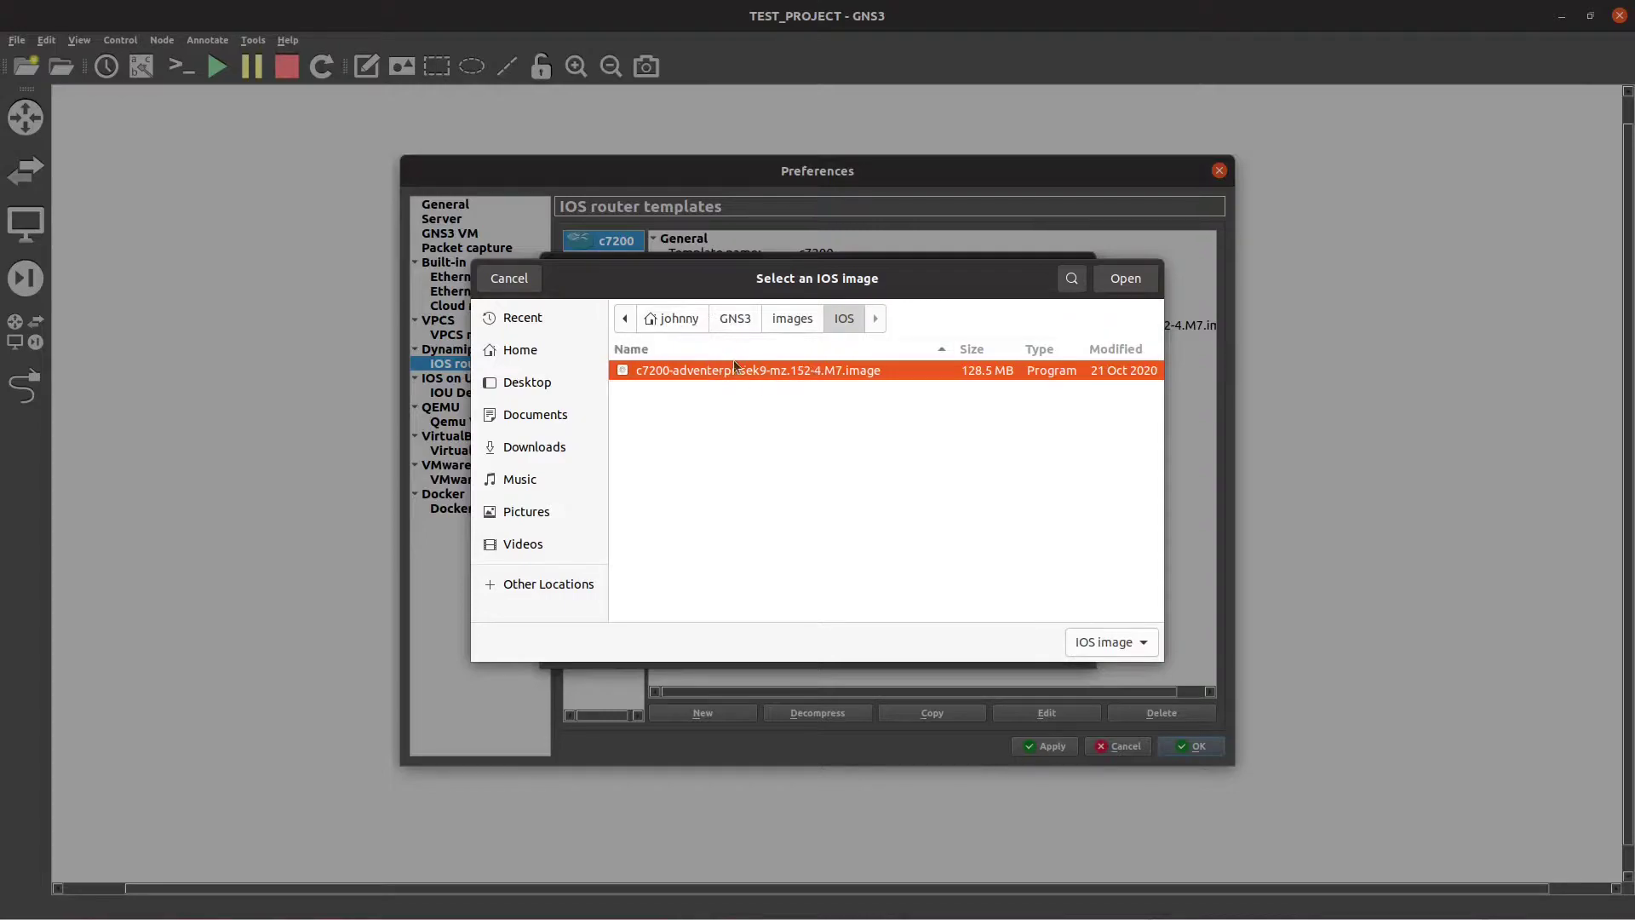
left_click(543, 452)
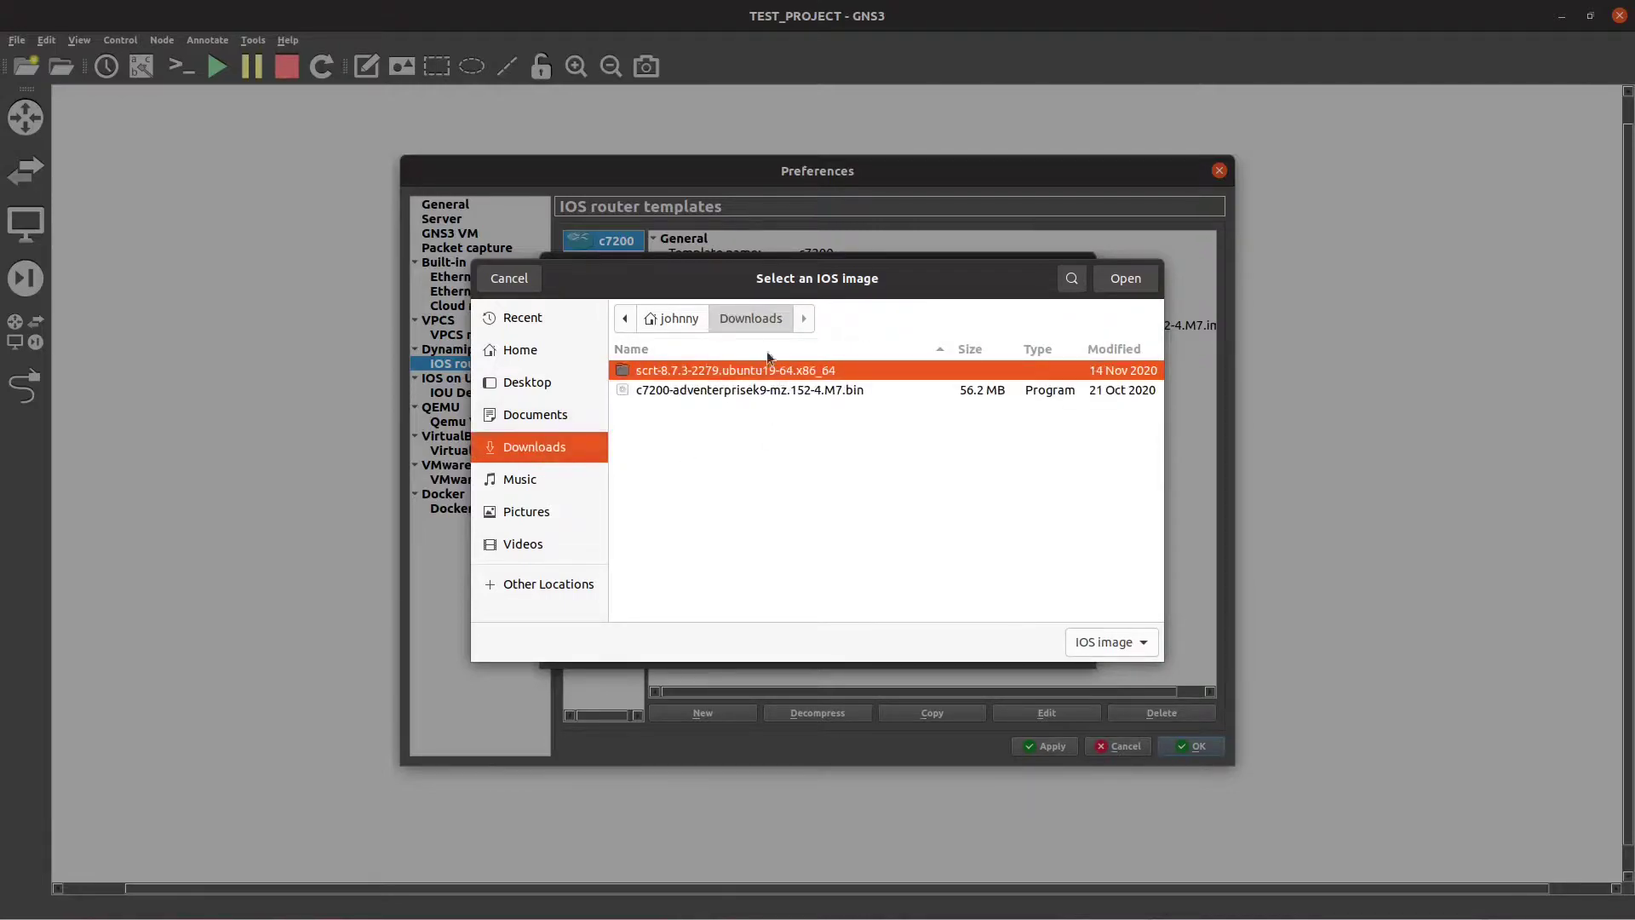
left_click(774, 391)
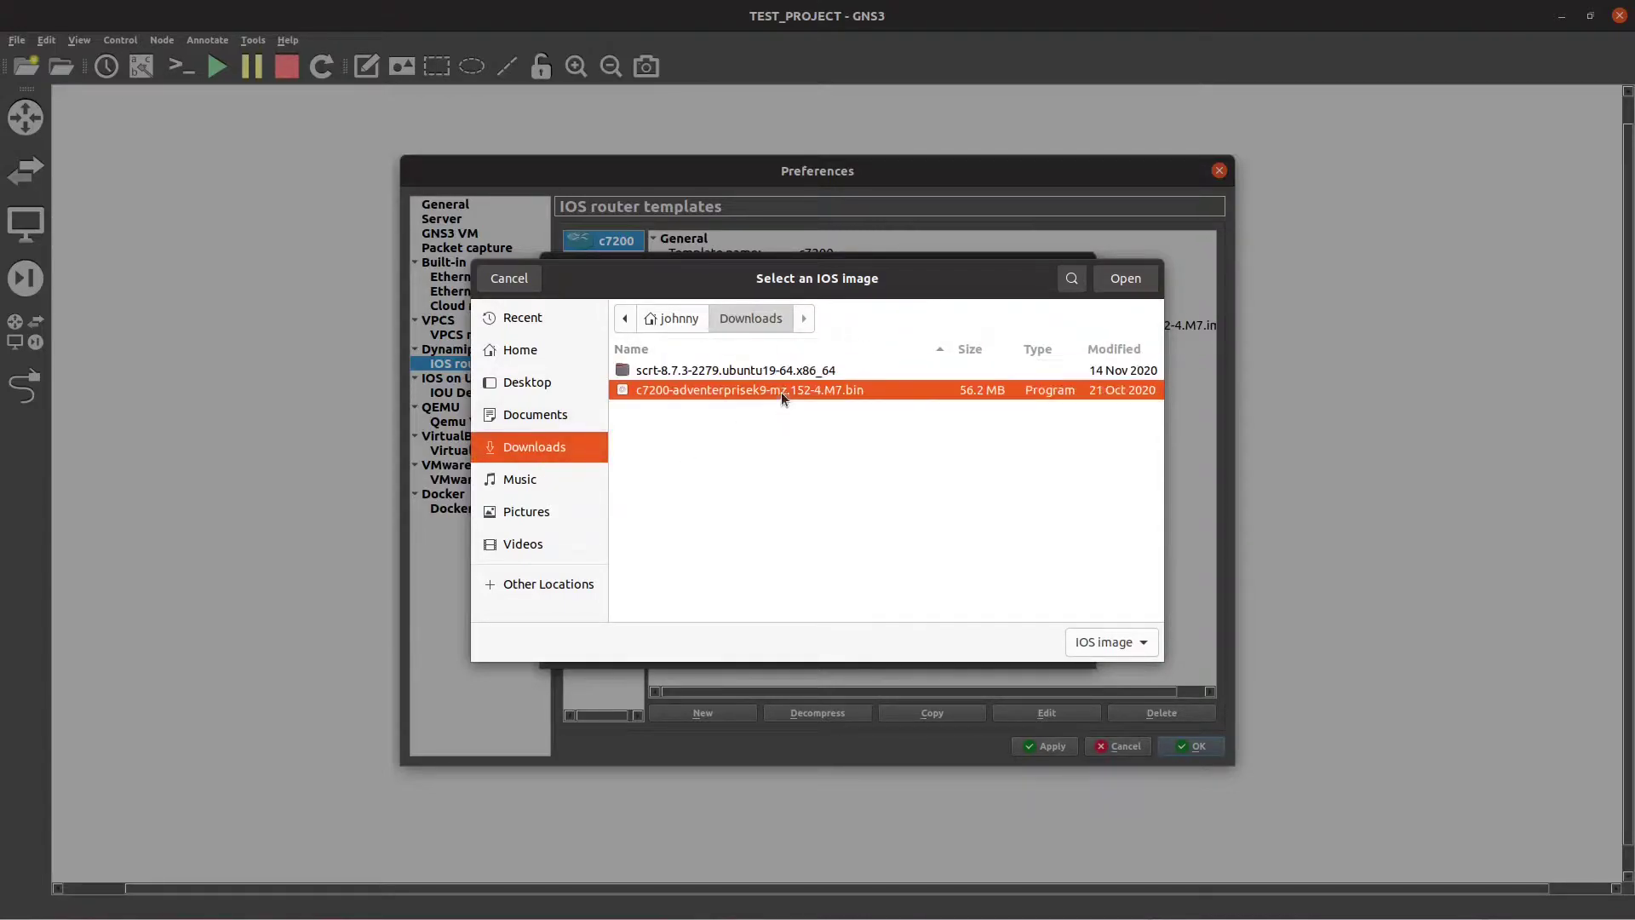
left_click(1098, 649)
left_click(1124, 644)
left_click(1107, 288)
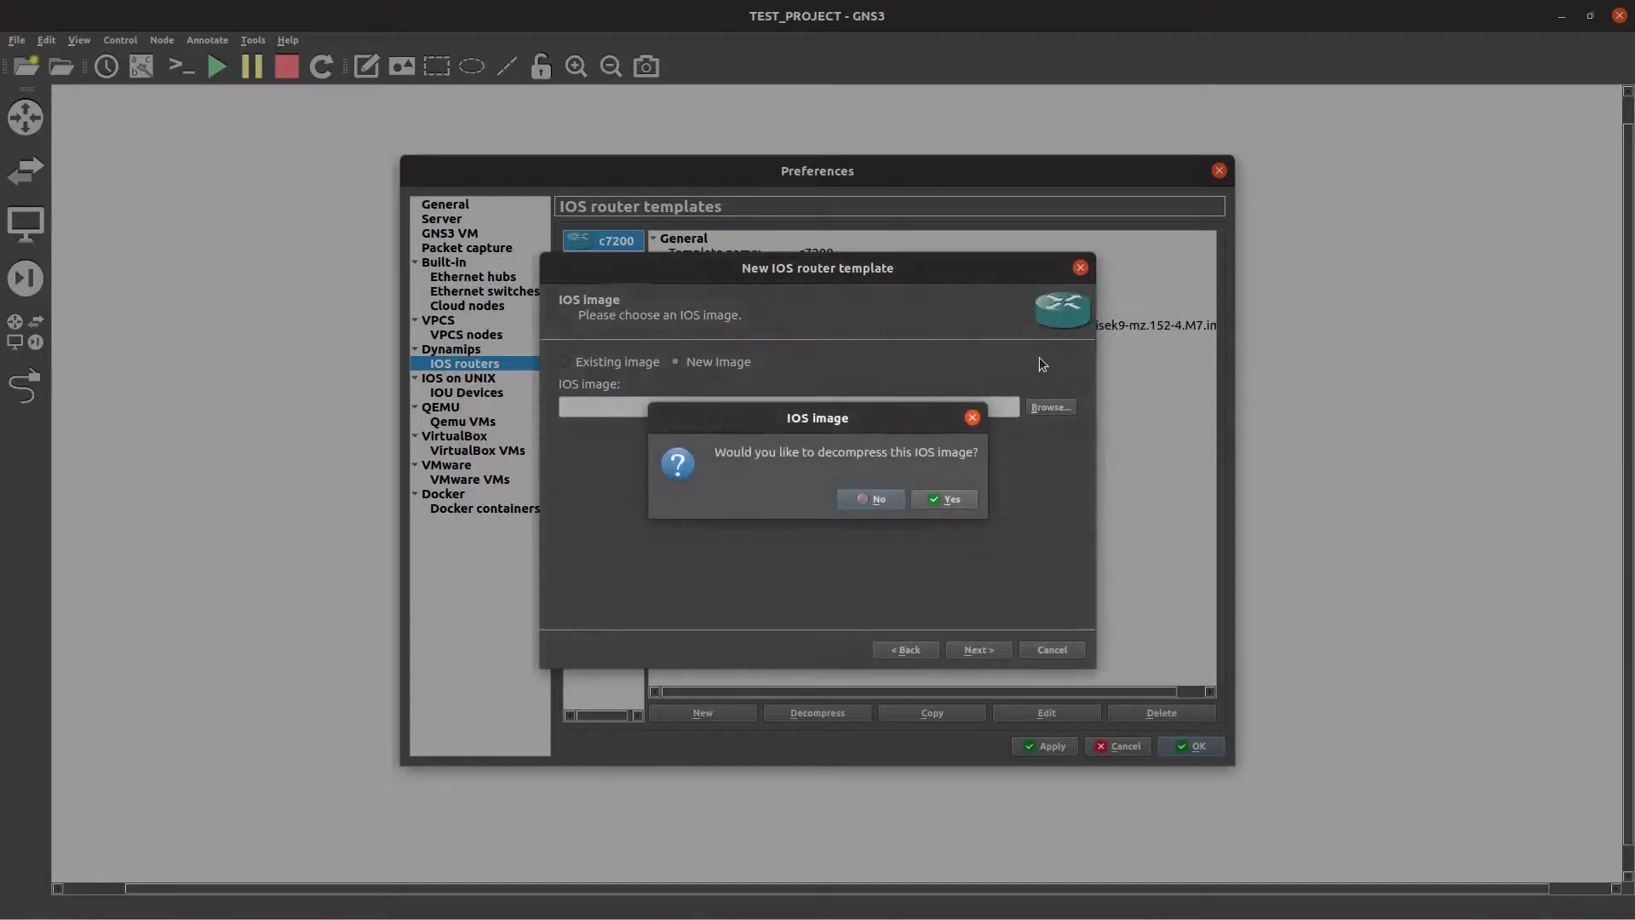
left_click(944, 500)
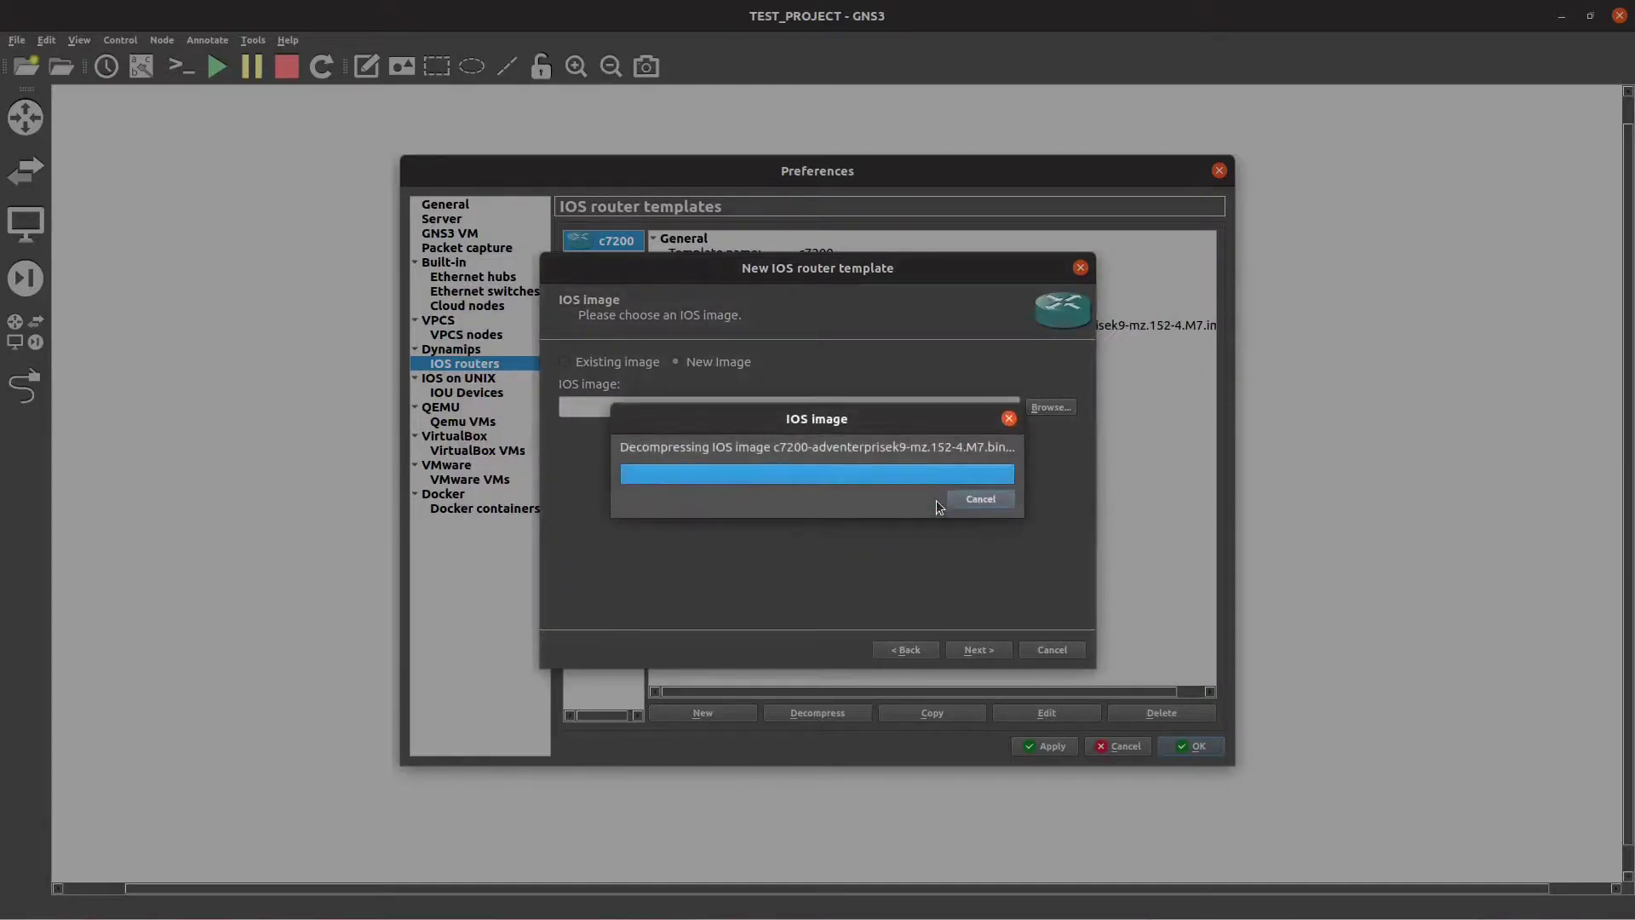
left_click(958, 650)
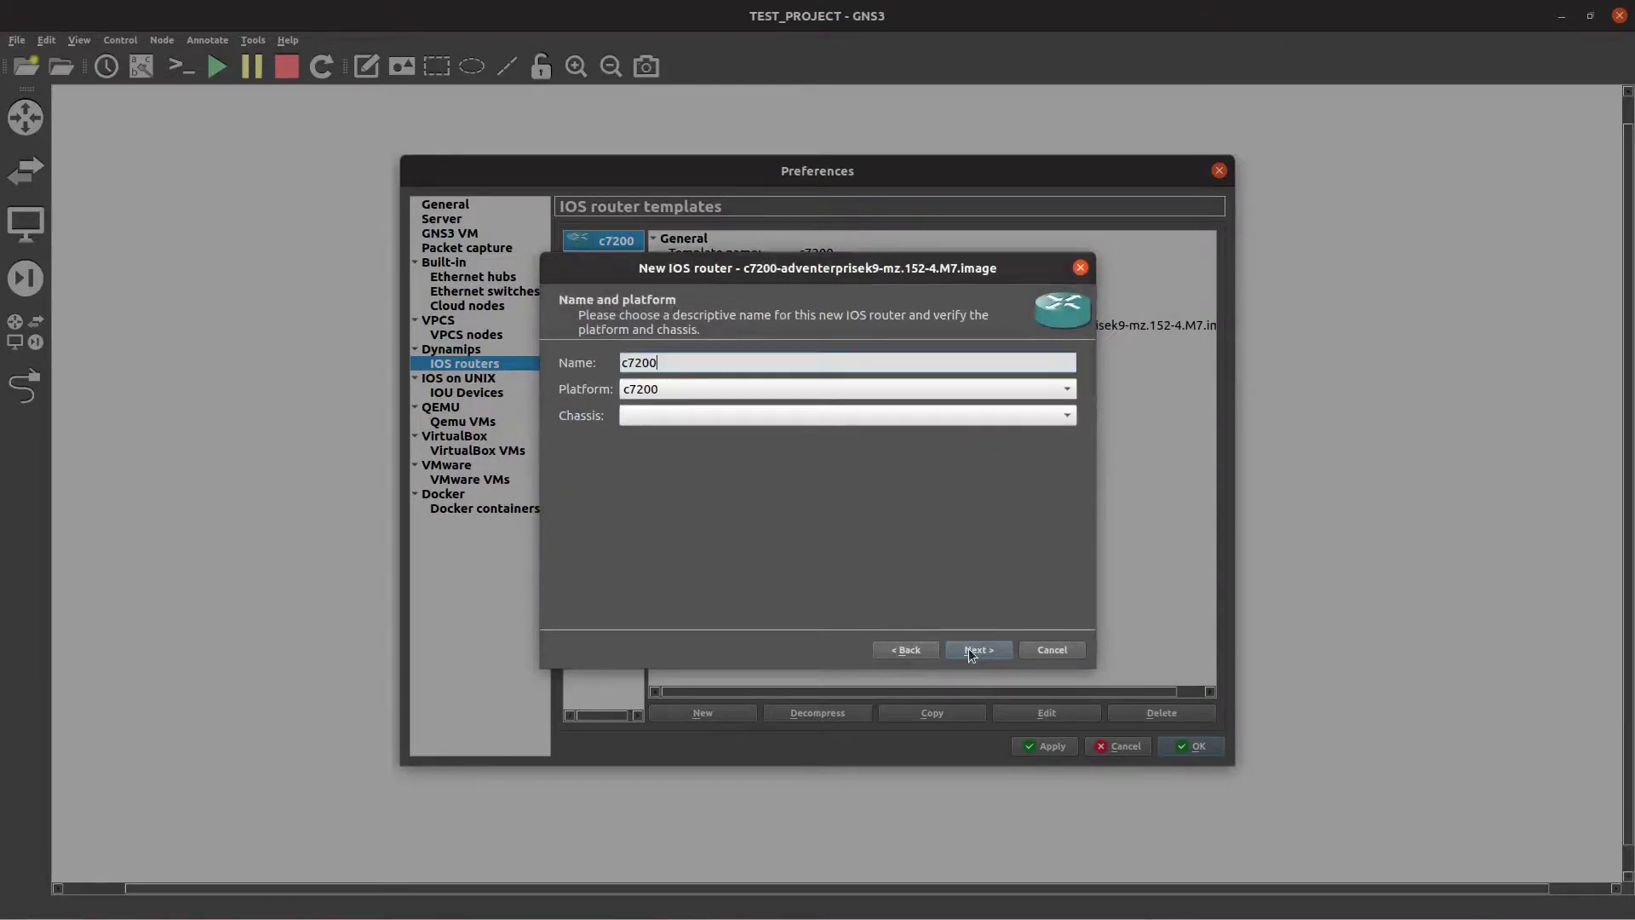
Name the router template Test Router, keep the c7200 platform with no chassis, and continue to the memory settings.
left_click_drag(735, 351, 554, 338)
type("Test Router")
left_click(645, 390)
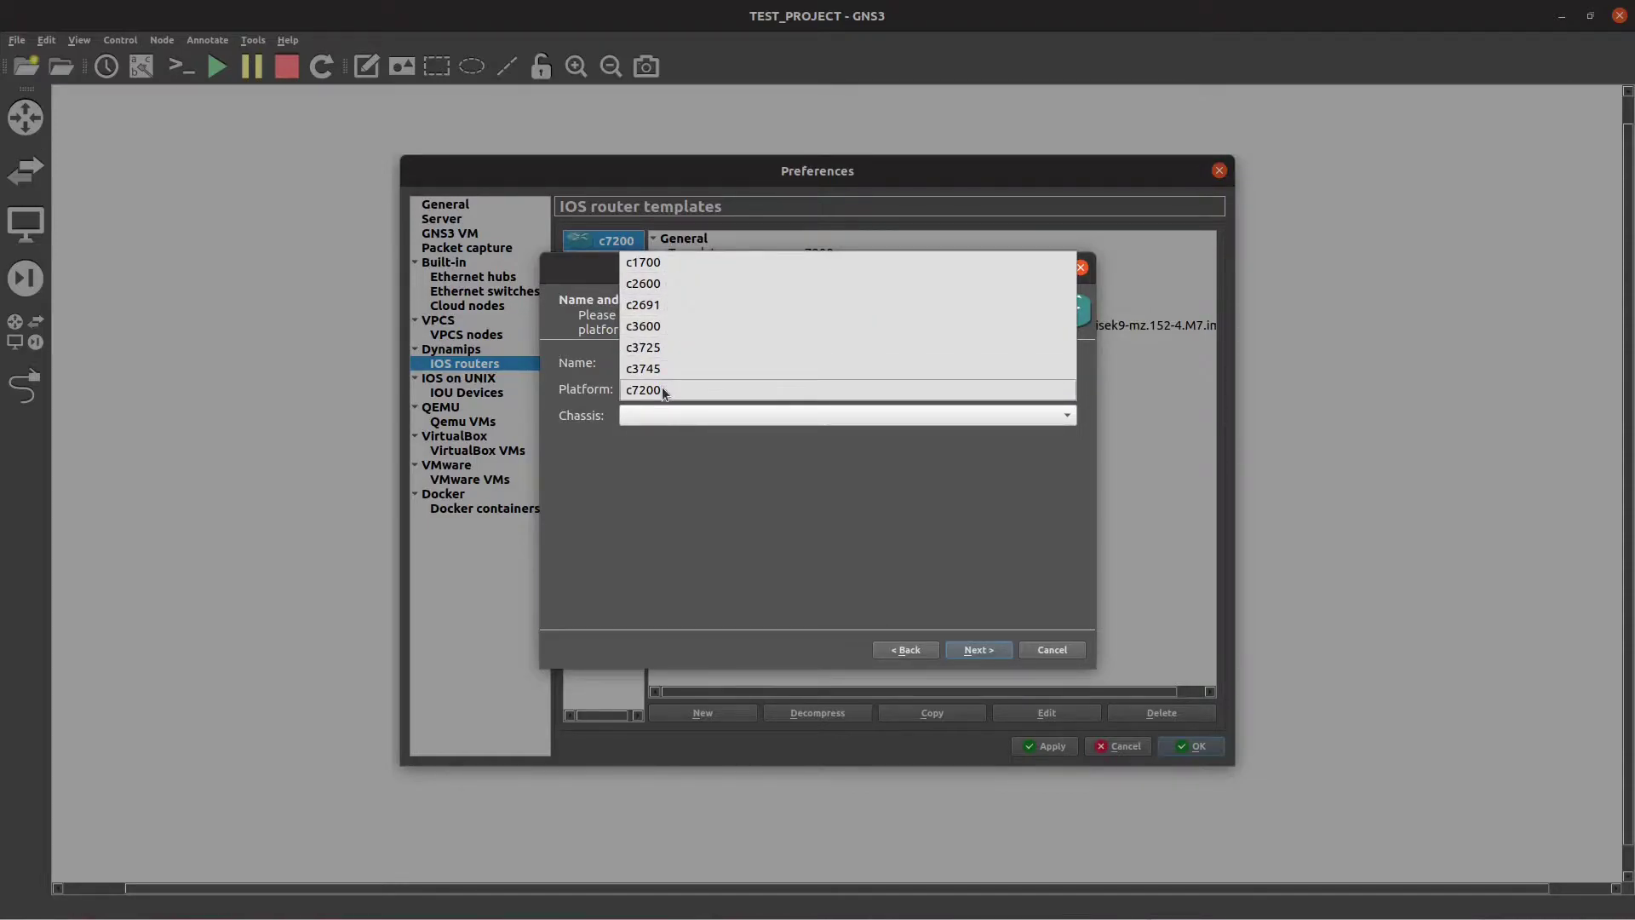
left_click(662, 389)
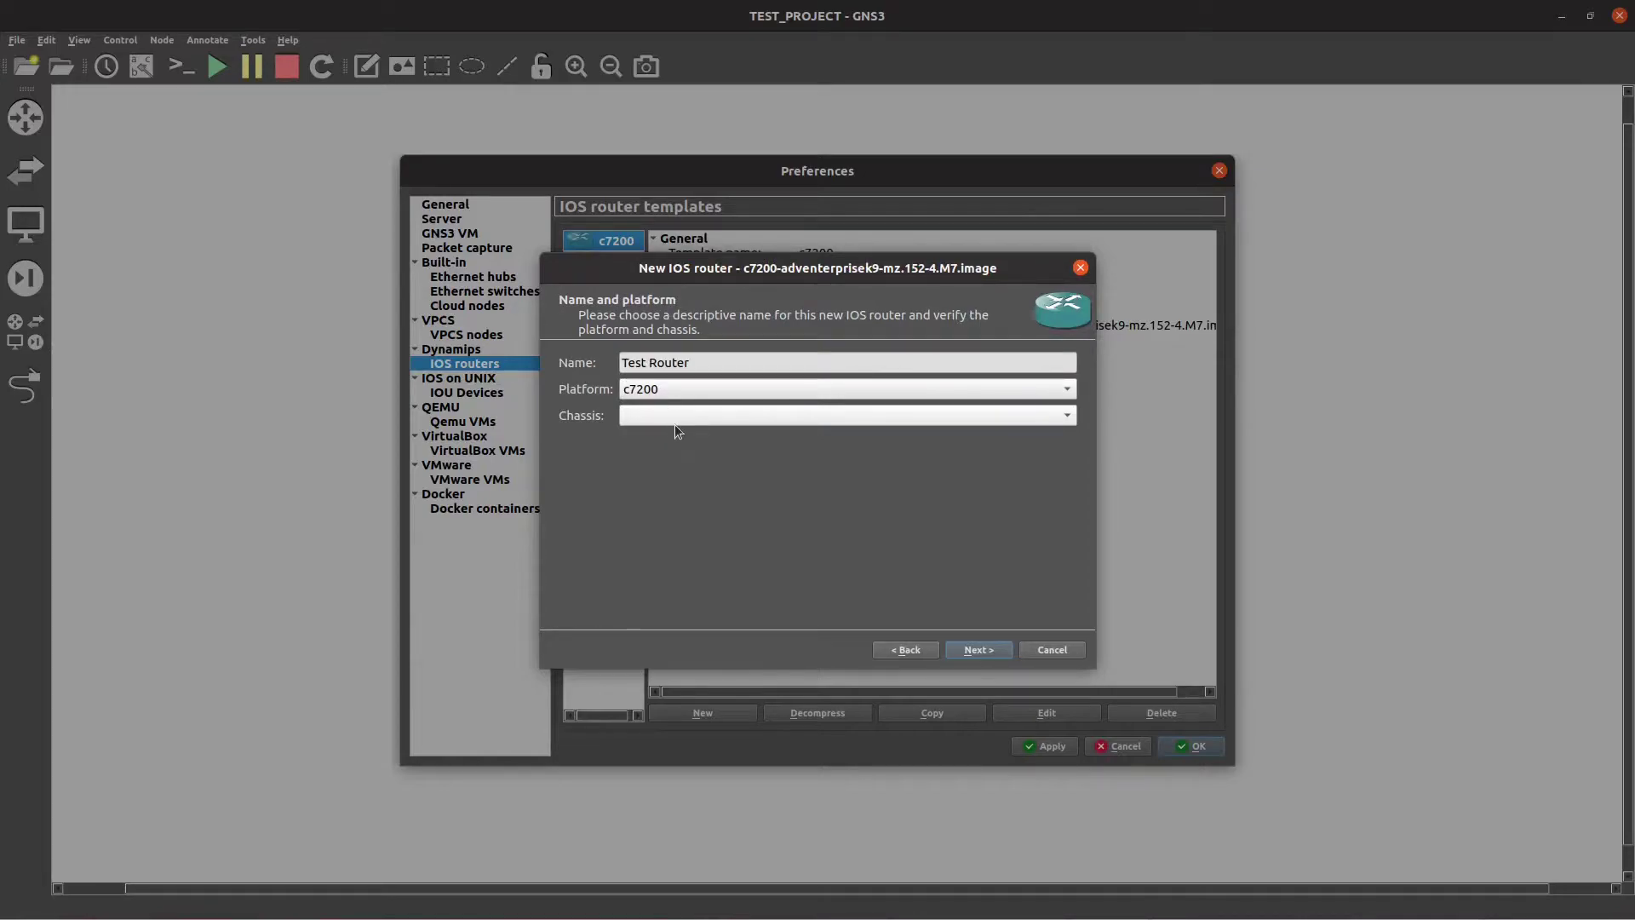
left_click(993, 653)
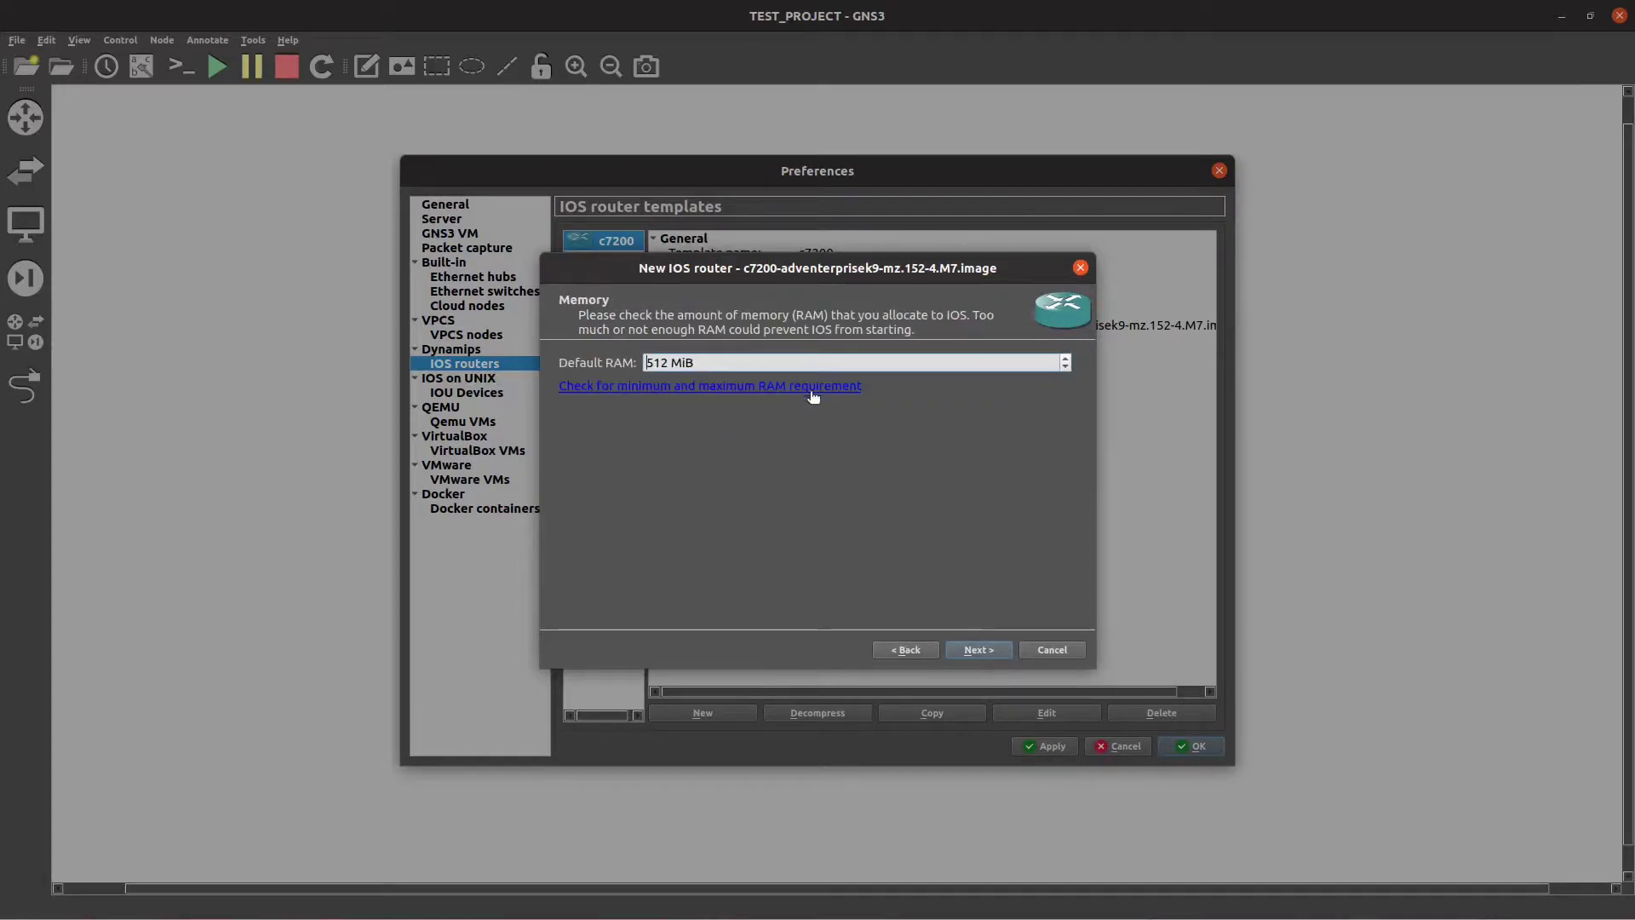
Accept the default RAM, assign PA-2FE-TX adapters to slots 1 through 6, and continue to the Idle-PC settings.
left_click(998, 650)
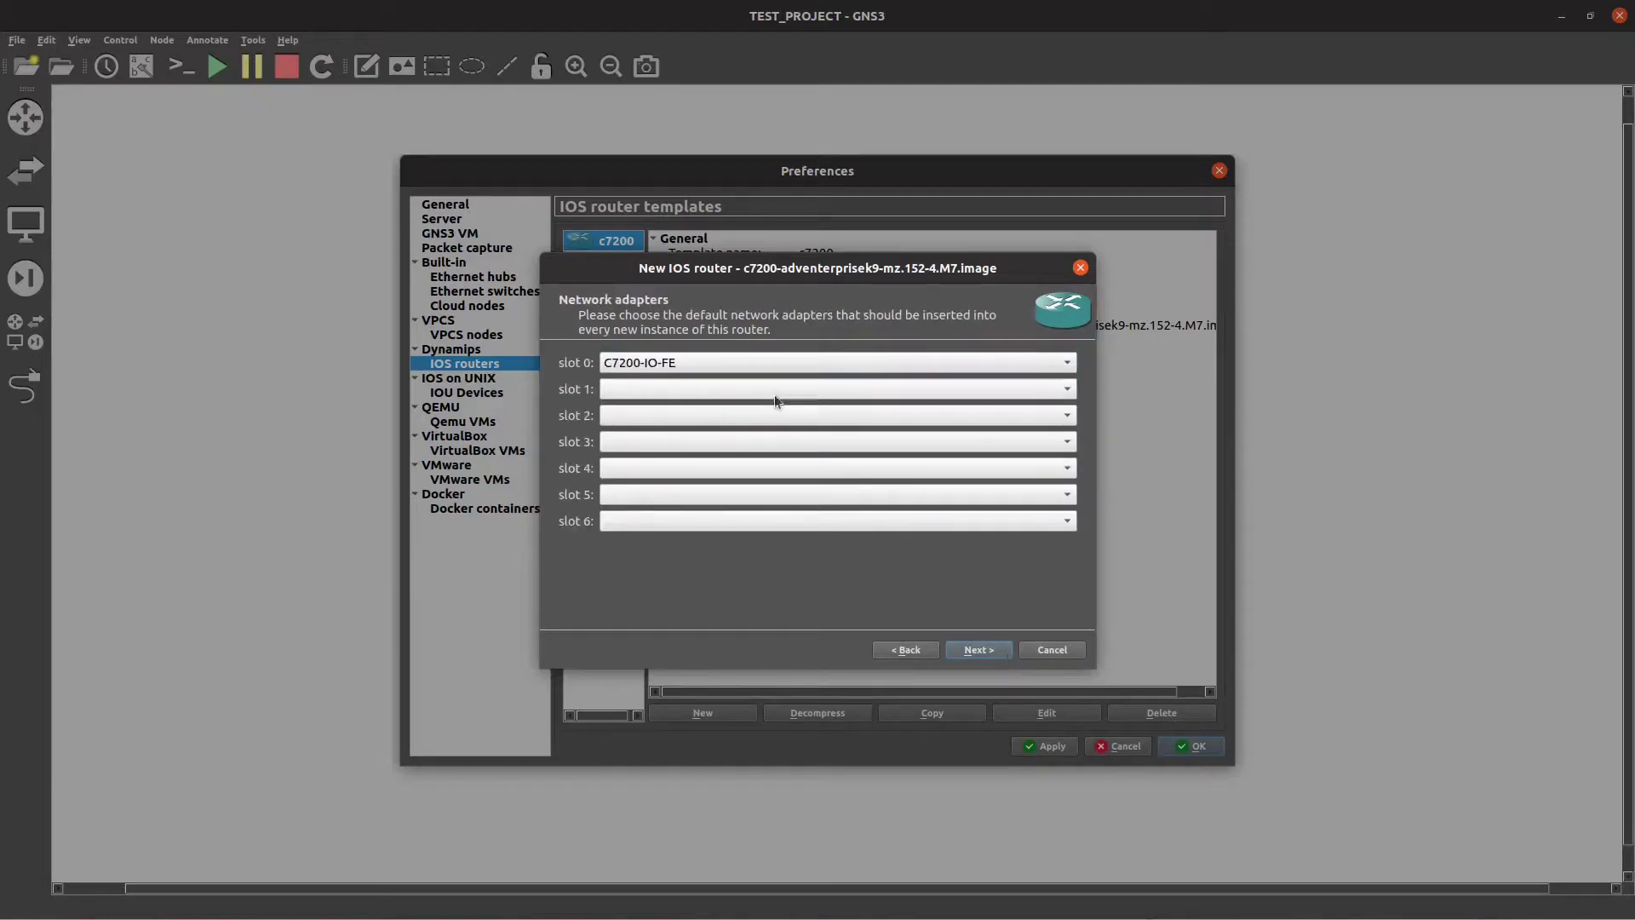
left_click(773, 392)
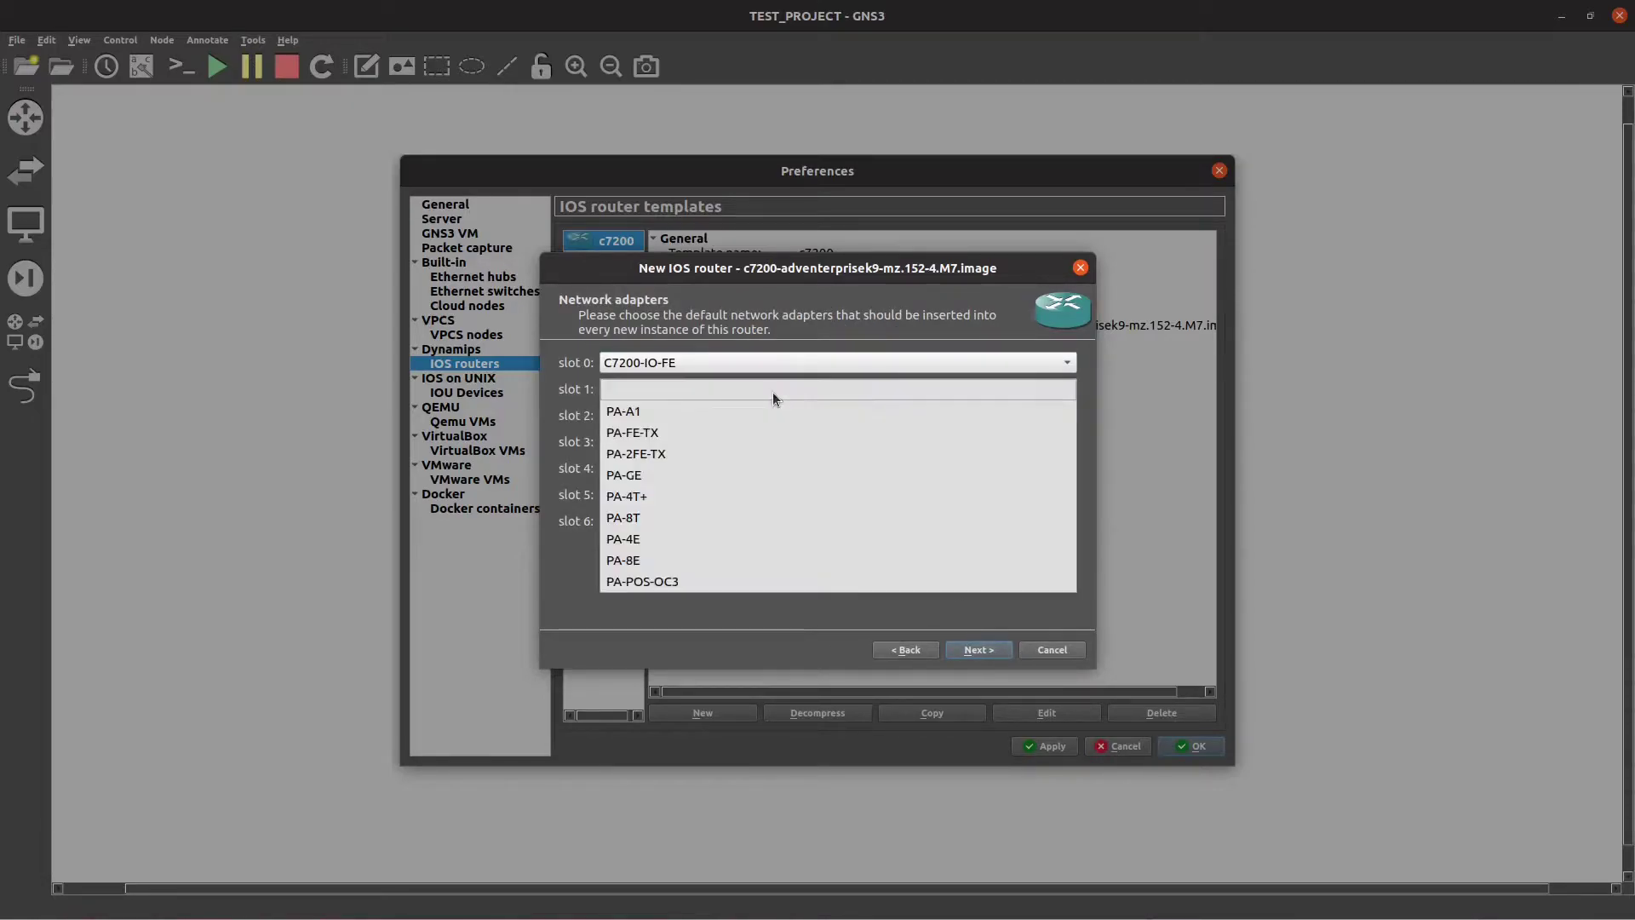
left_click(760, 450)
left_click(763, 417)
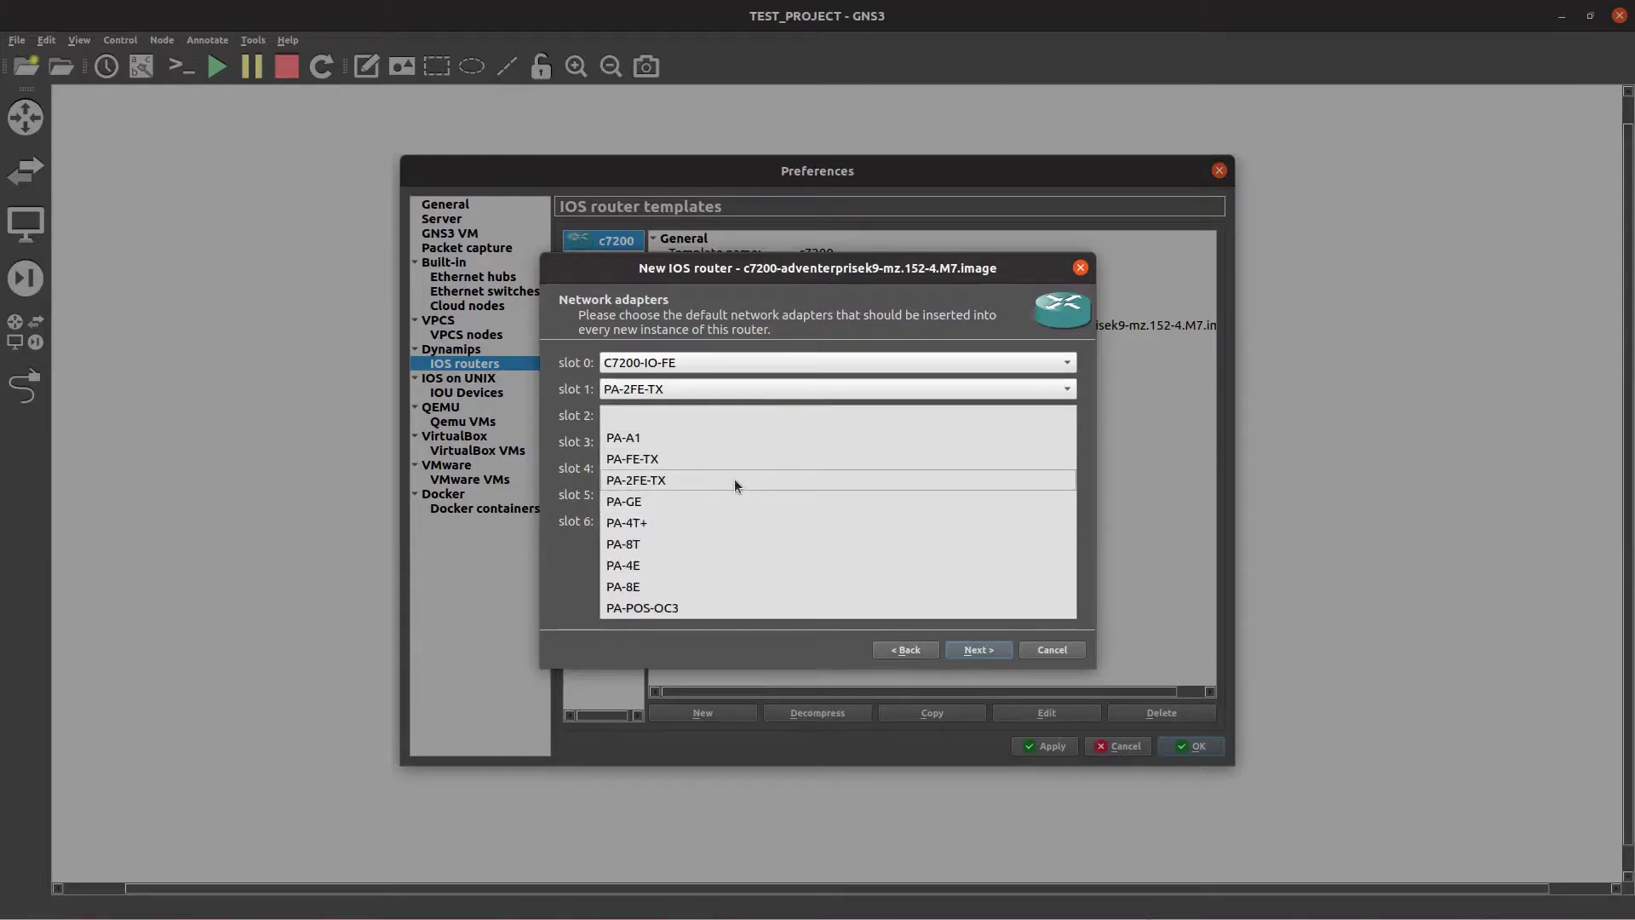
left_click(734, 480)
left_click(743, 444)
left_click(732, 506)
left_click(748, 473)
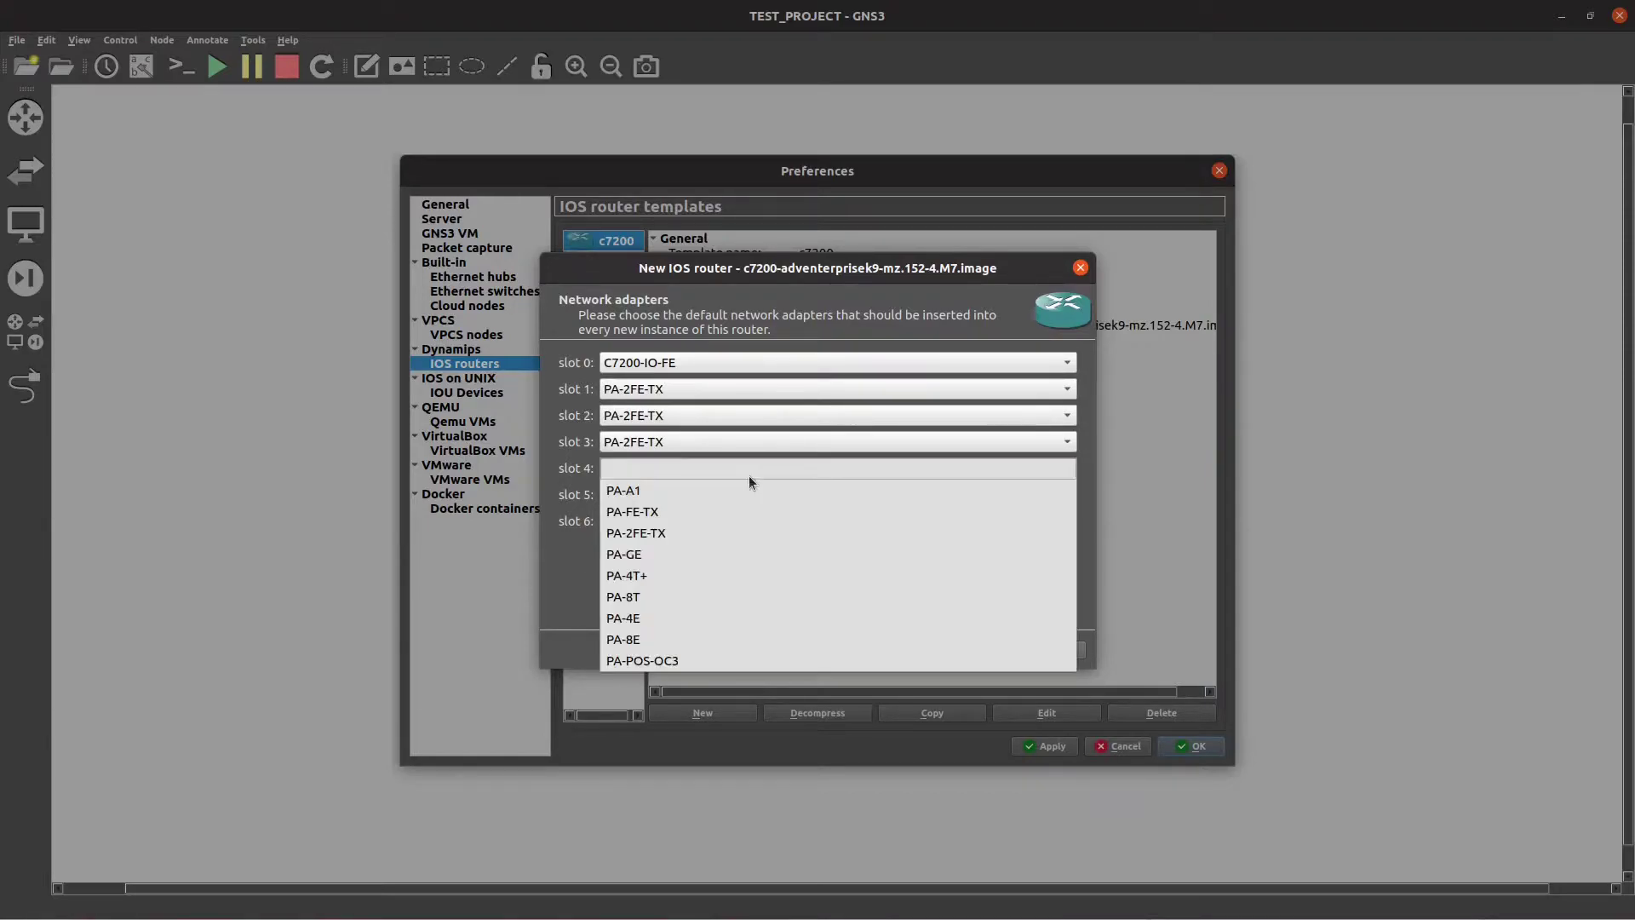
left_click(719, 533)
left_click(719, 492)
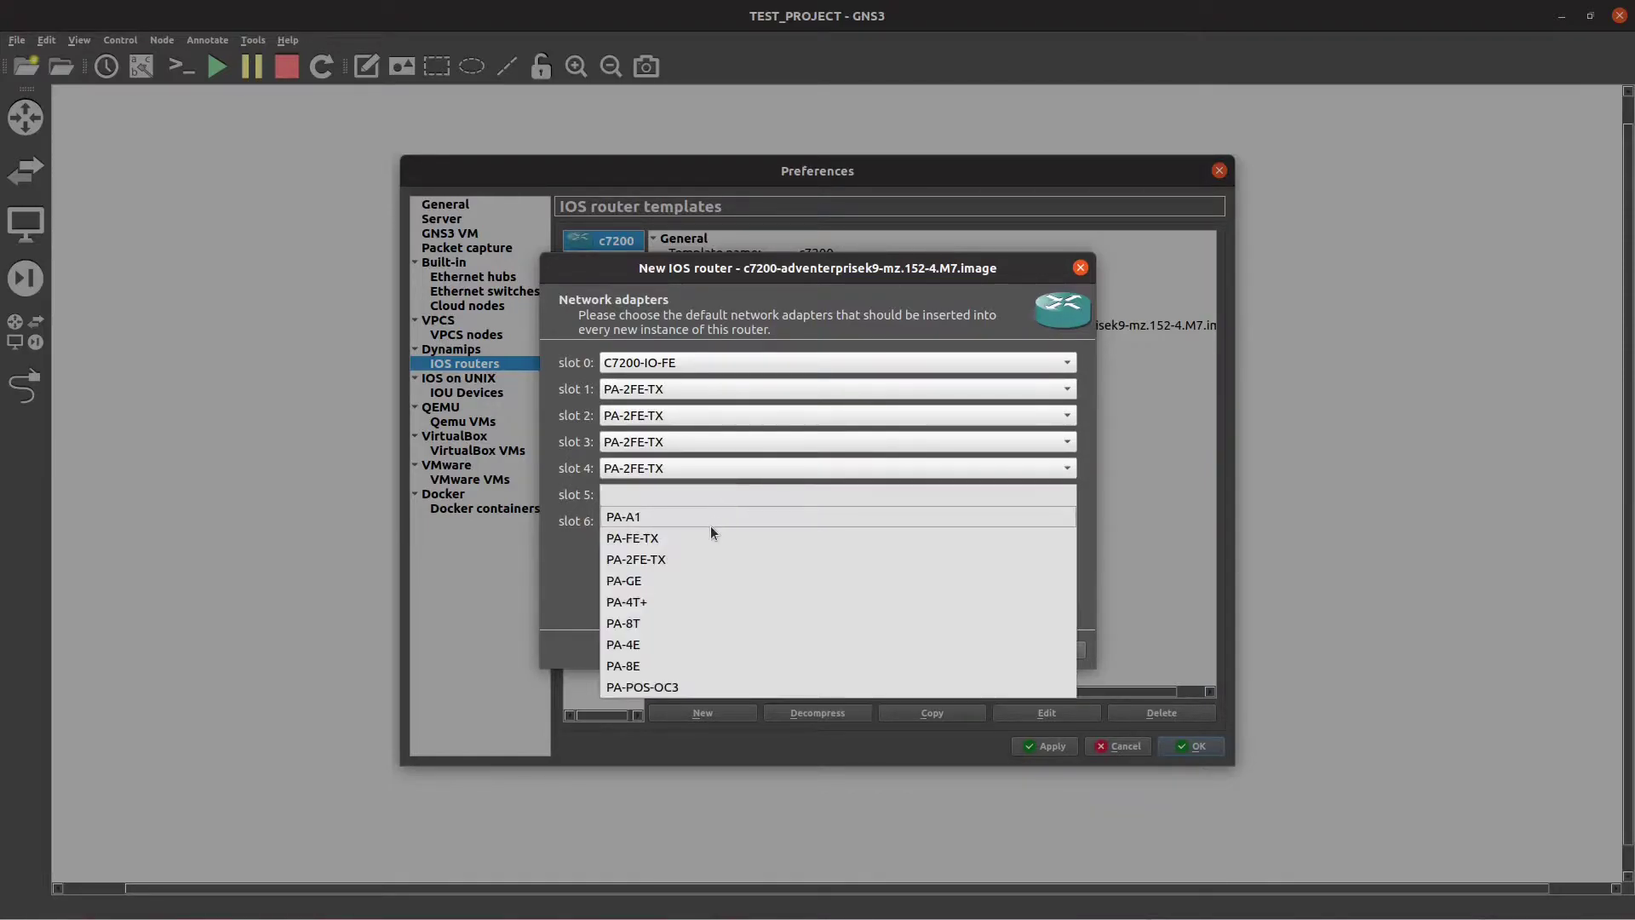
left_click(708, 555)
left_click(714, 521)
left_click(702, 585)
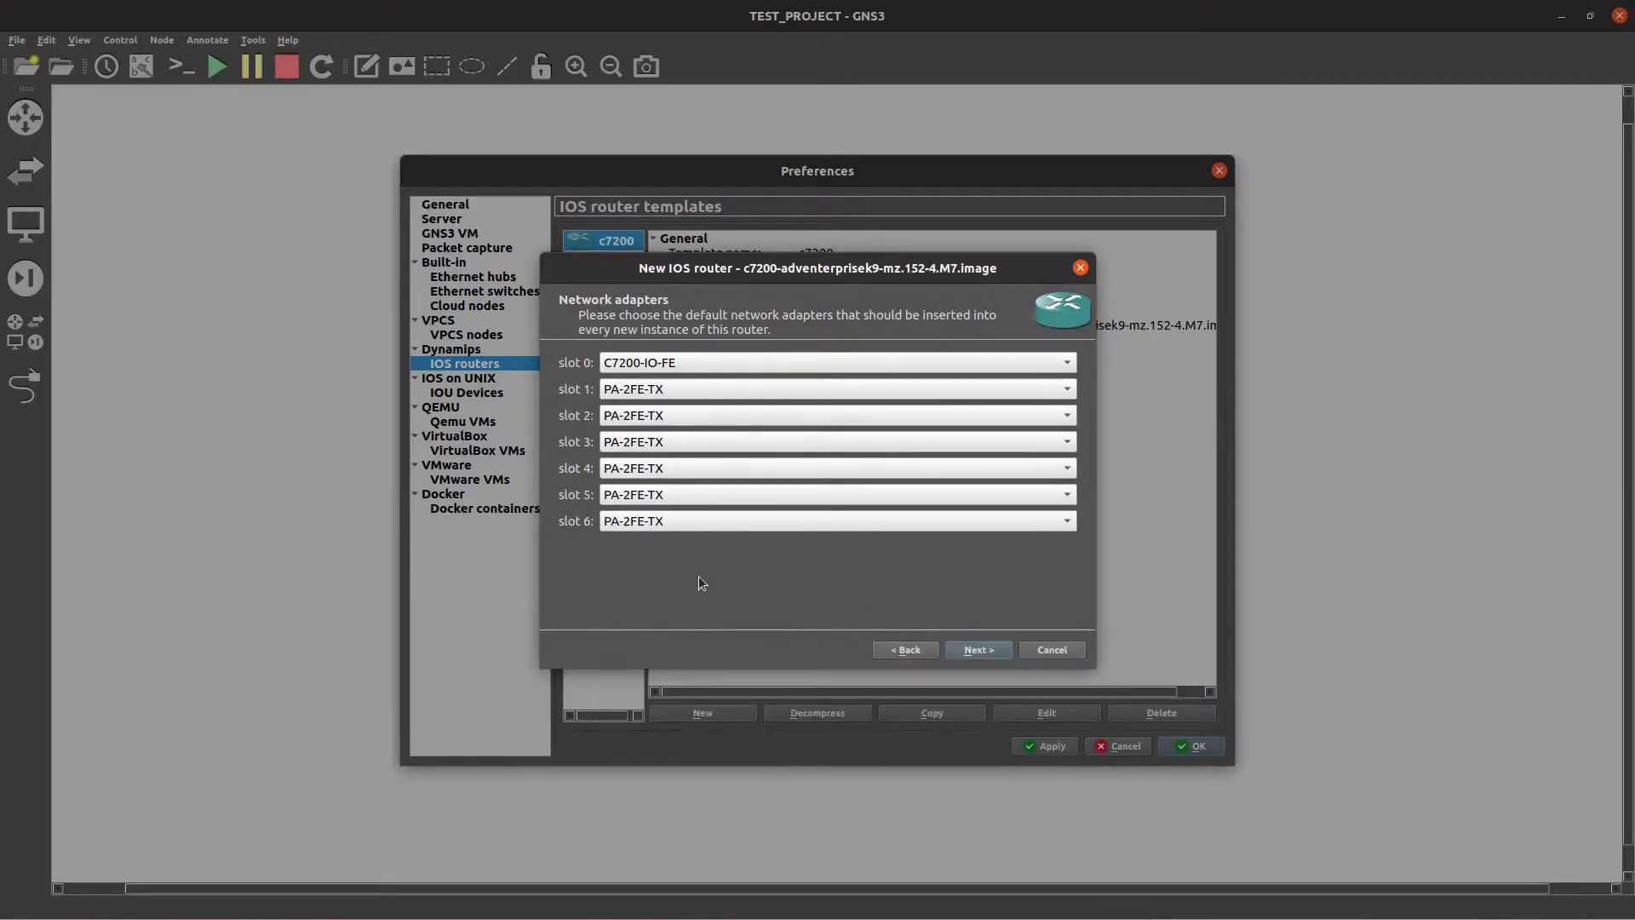
left_click(1001, 652)
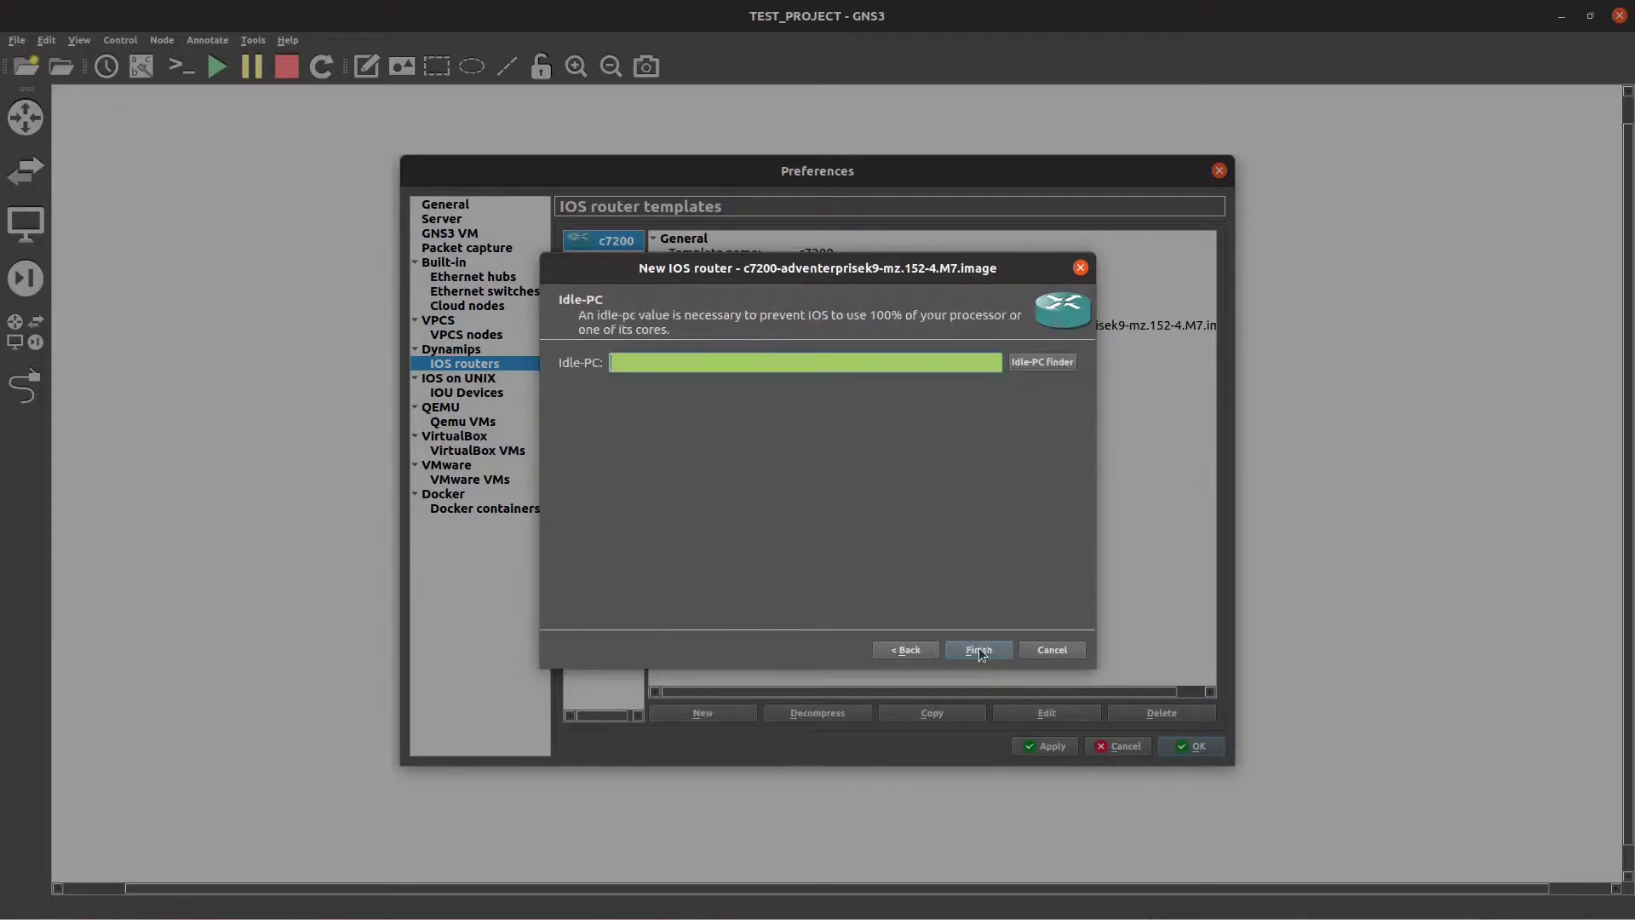
Find an Idle-PC value for the image with the Idle-PC finder, finish the Test Router template and save the preferences.
left_click(1033, 361)
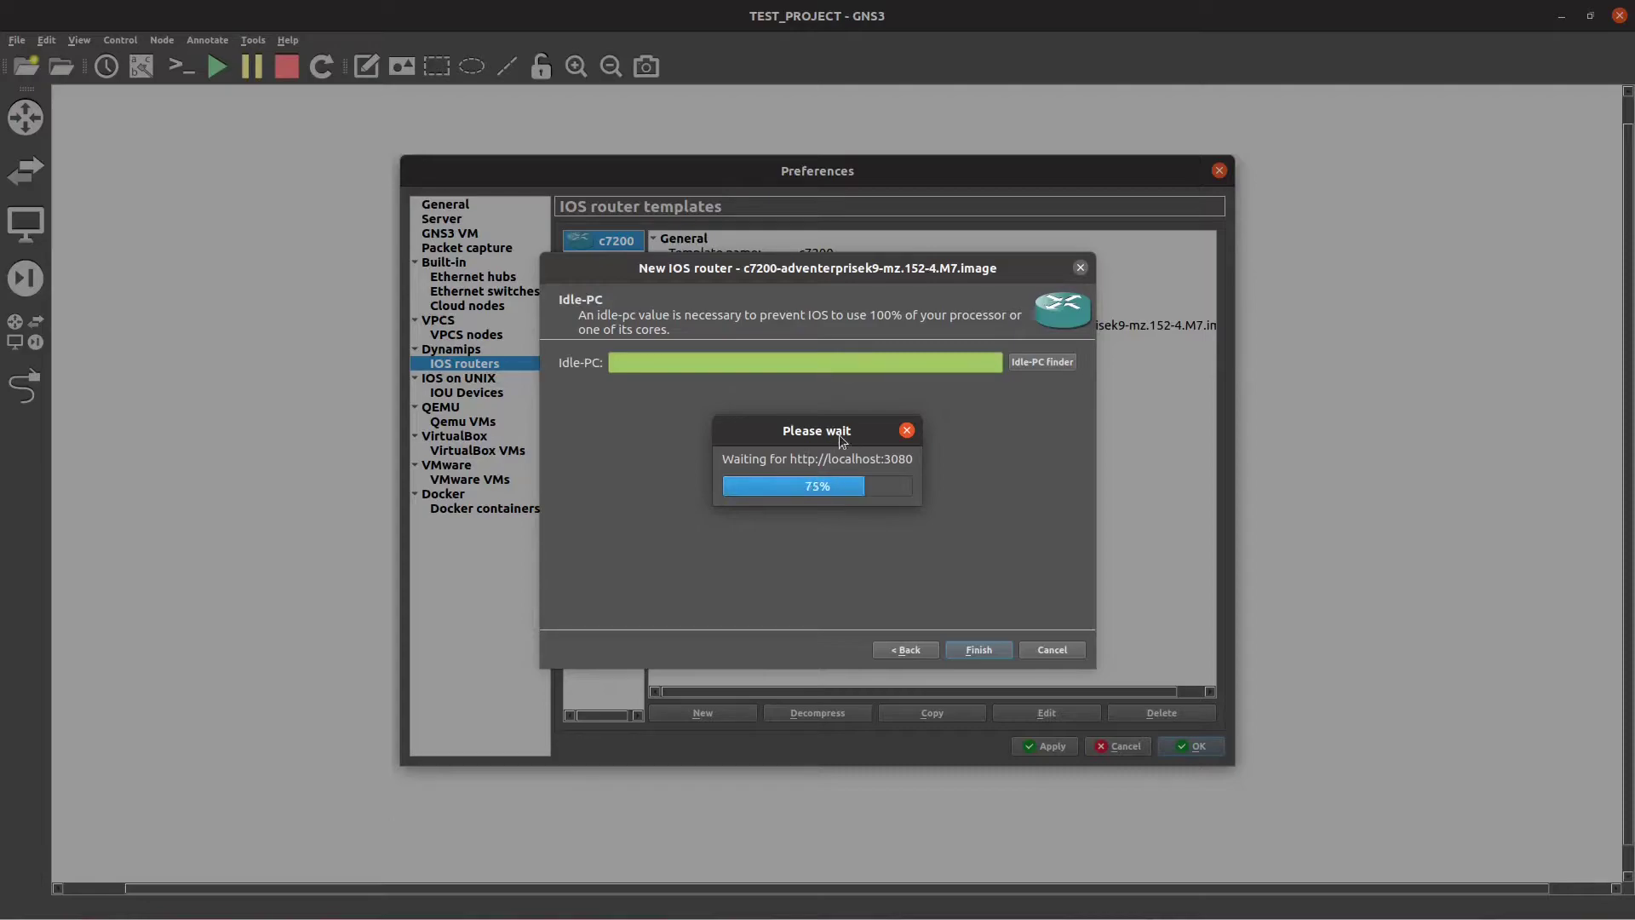
left_click(906, 430)
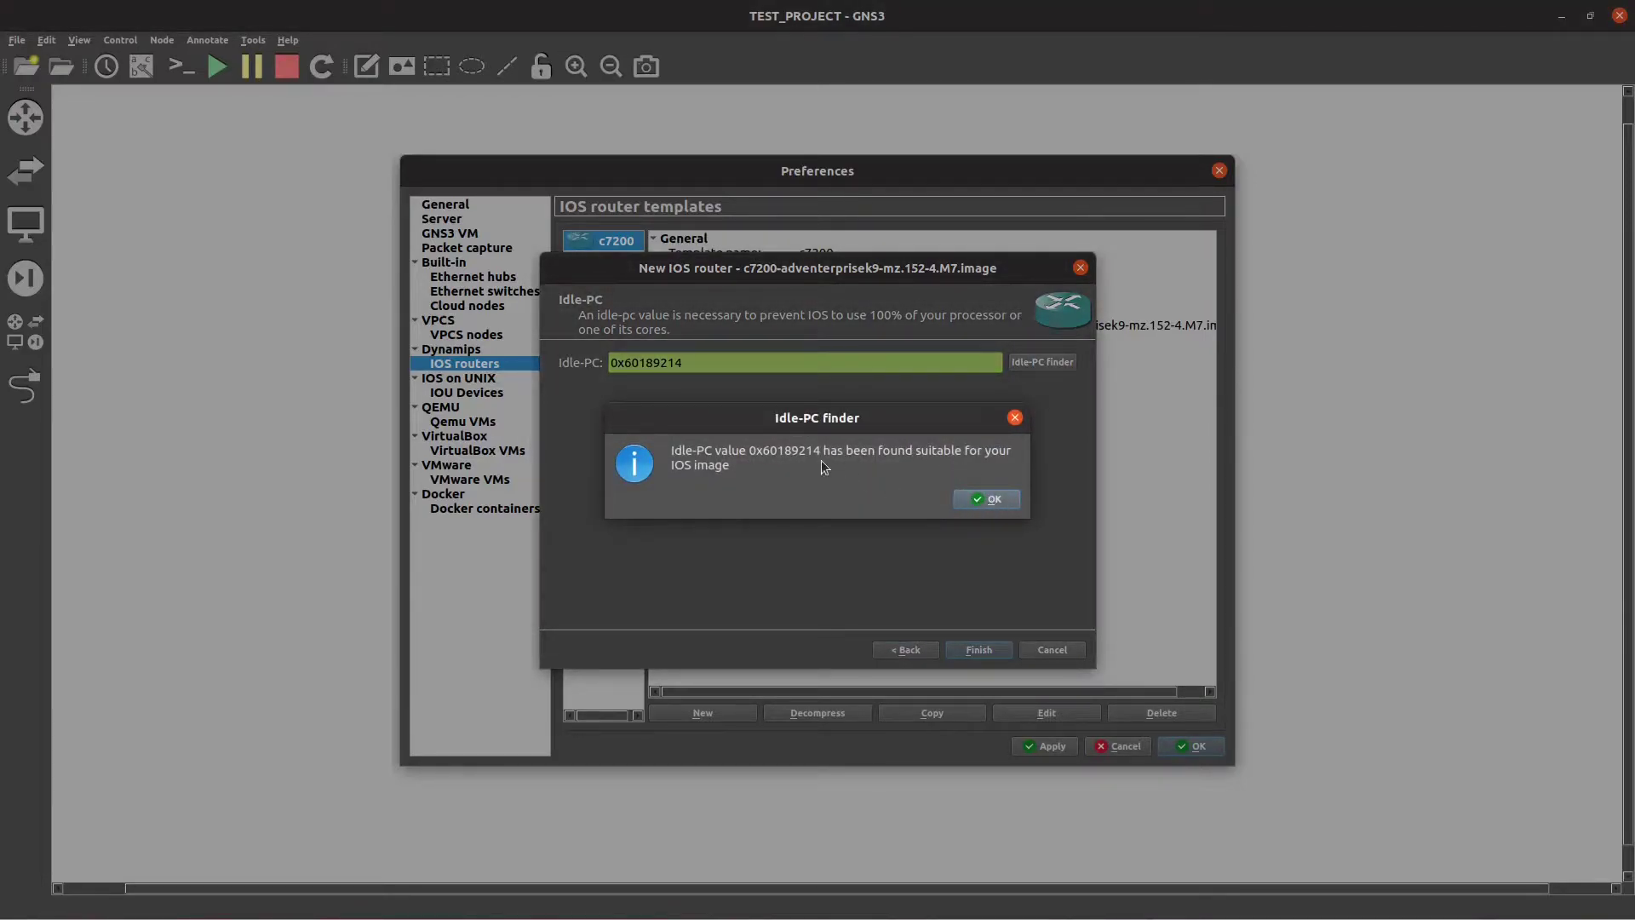
left_click(986, 499)
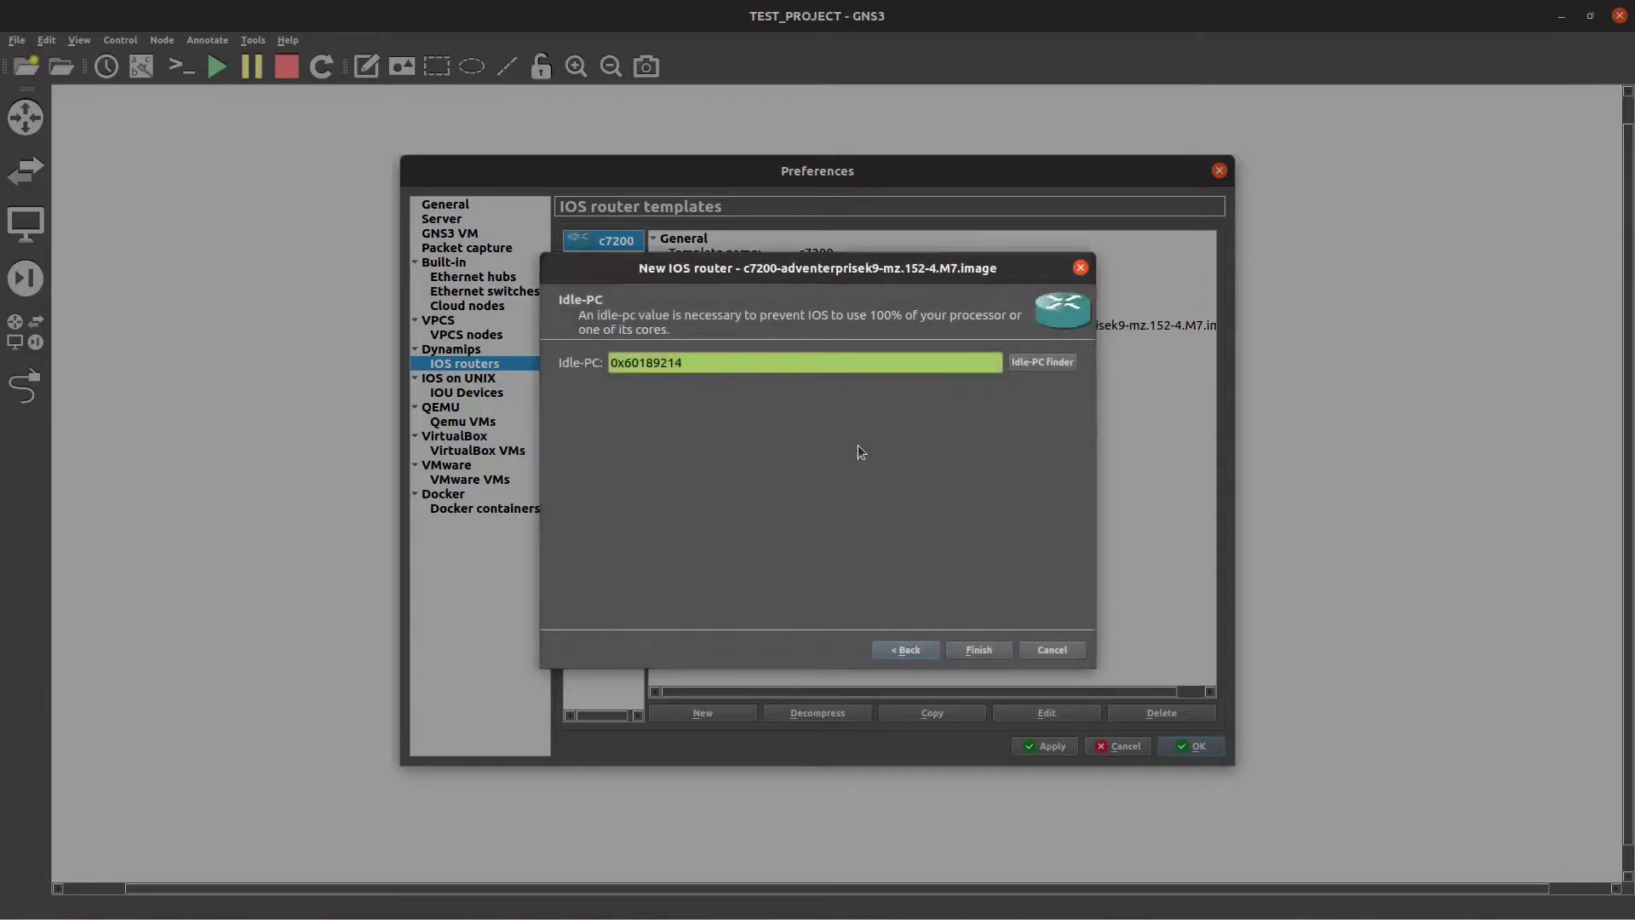
left_click(979, 650)
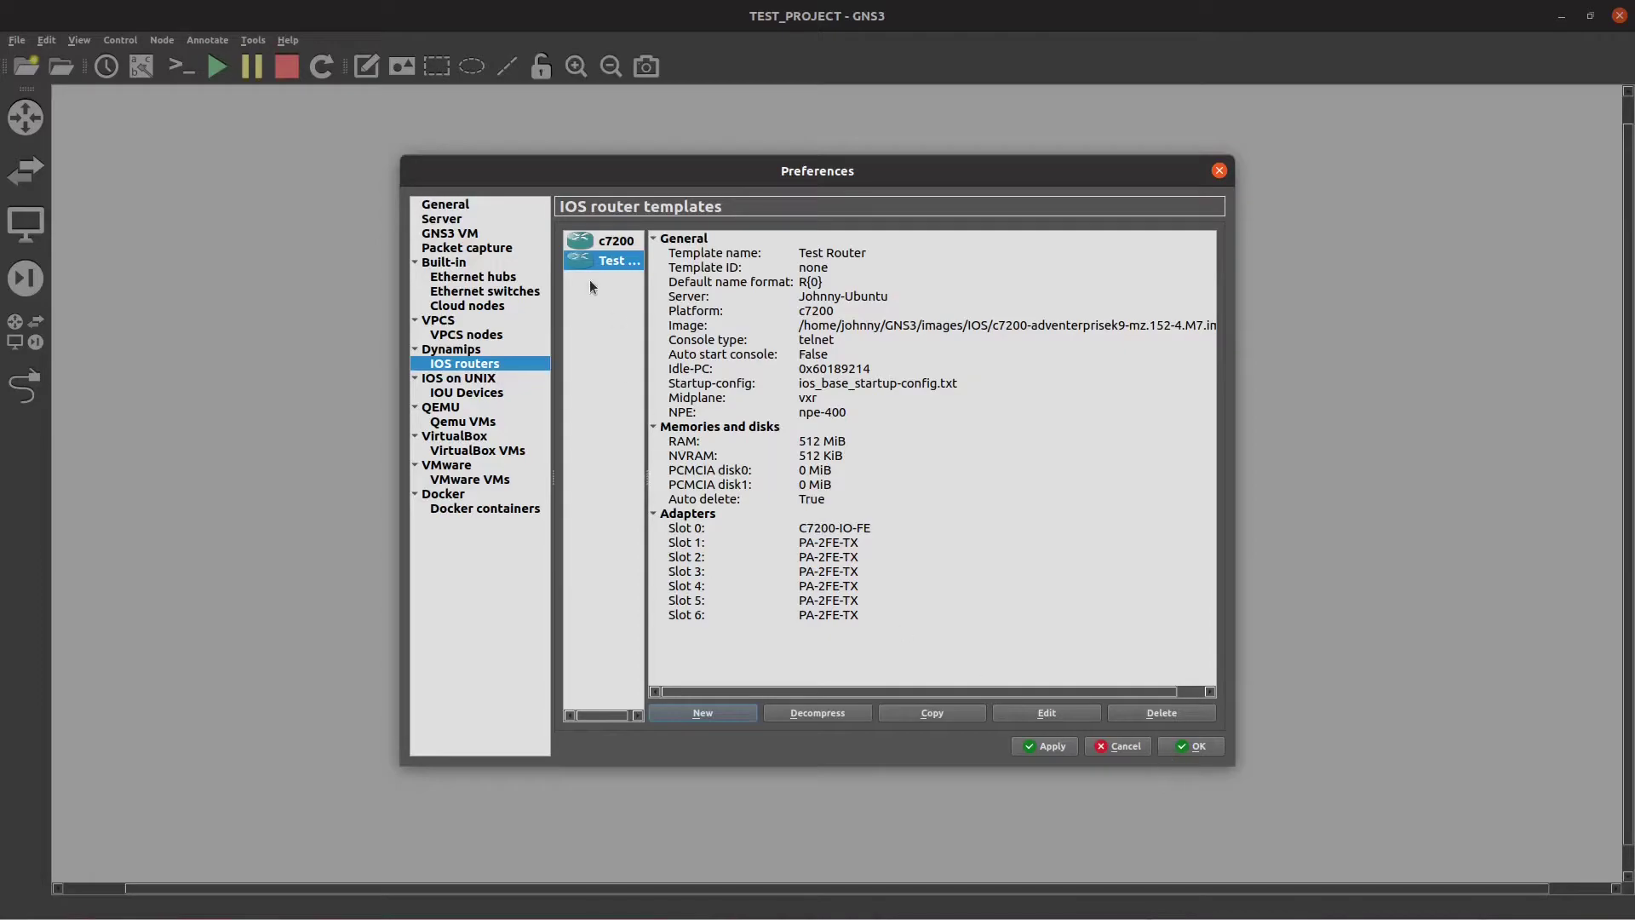
left_click_drag(646, 289, 682, 298)
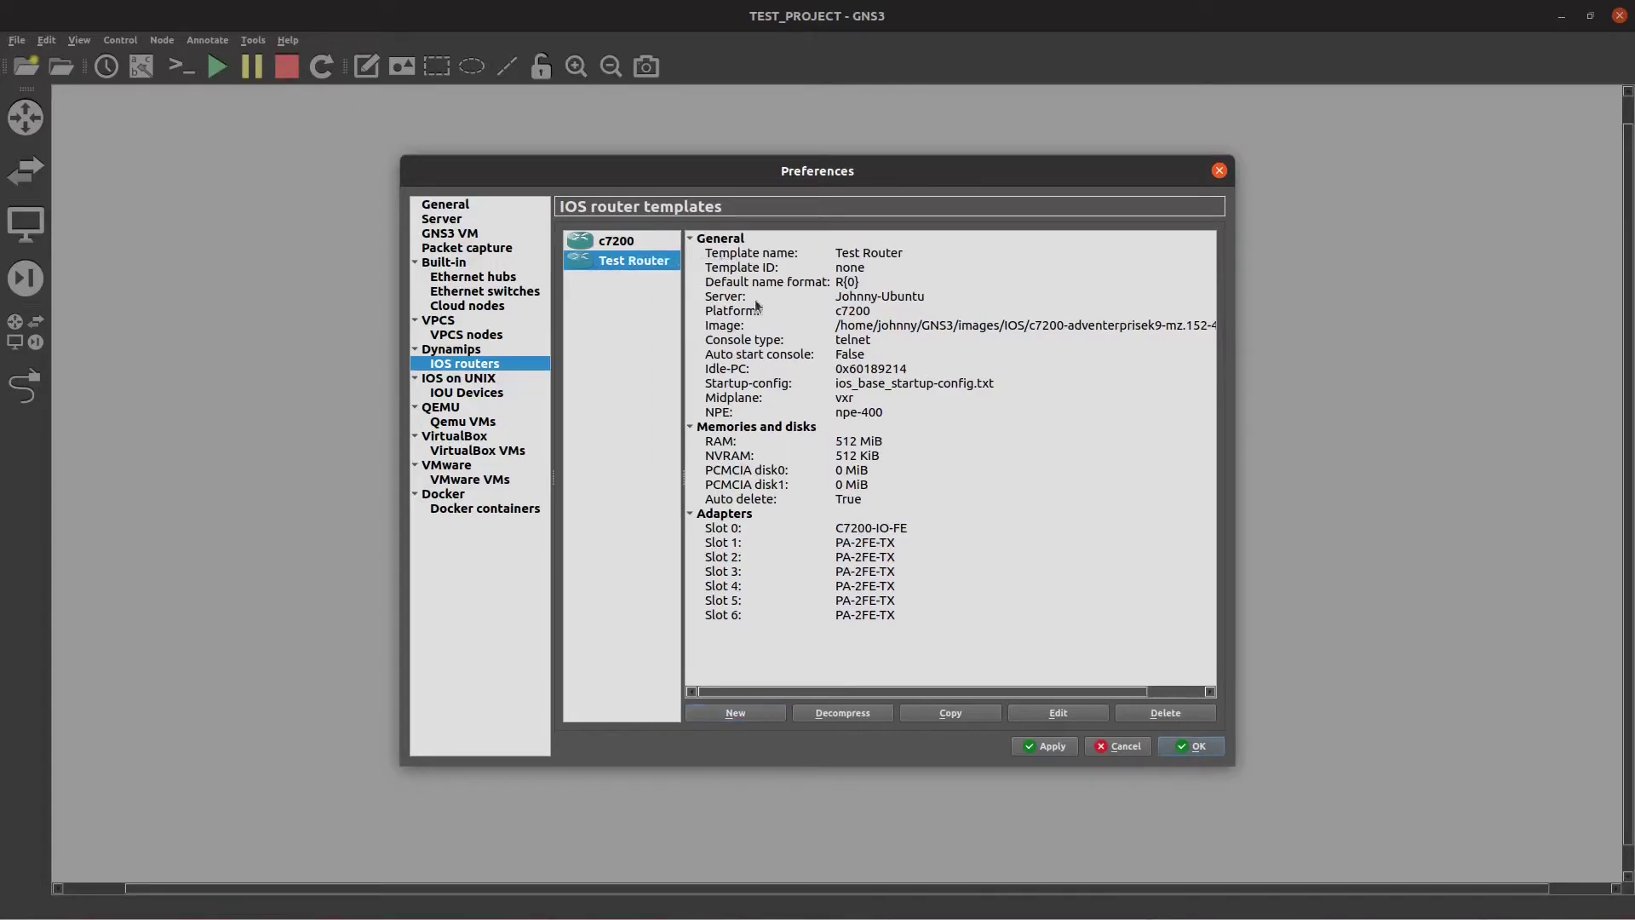
left_click(1201, 747)
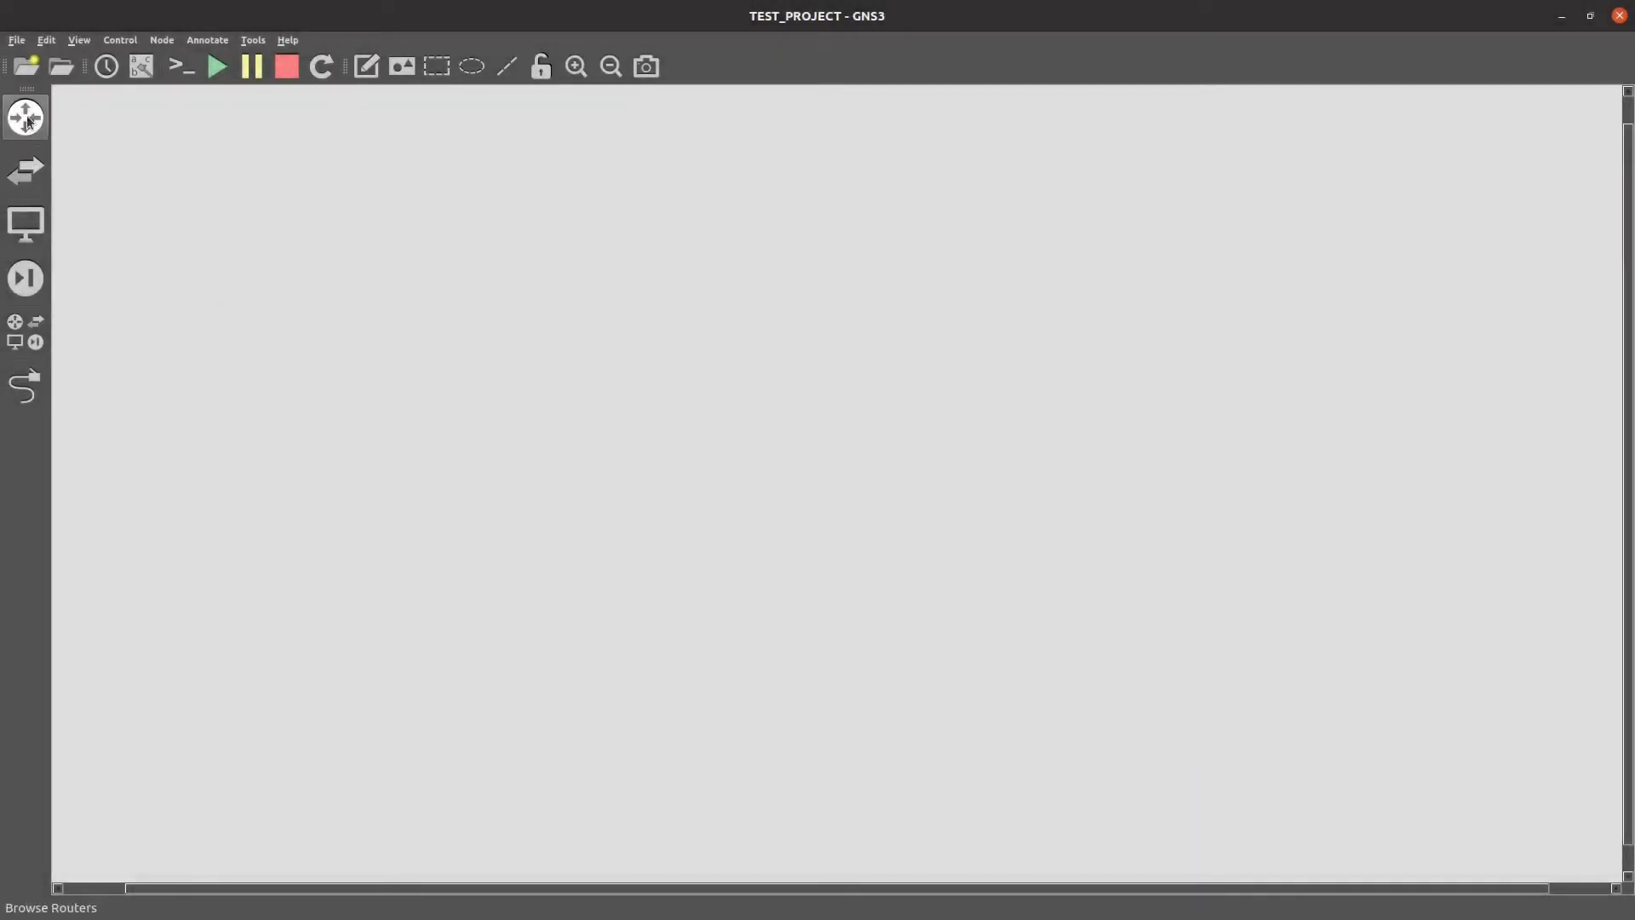
Place two Test Router nodes side by side in the upper part of the empty workspace.
left_click(26, 116)
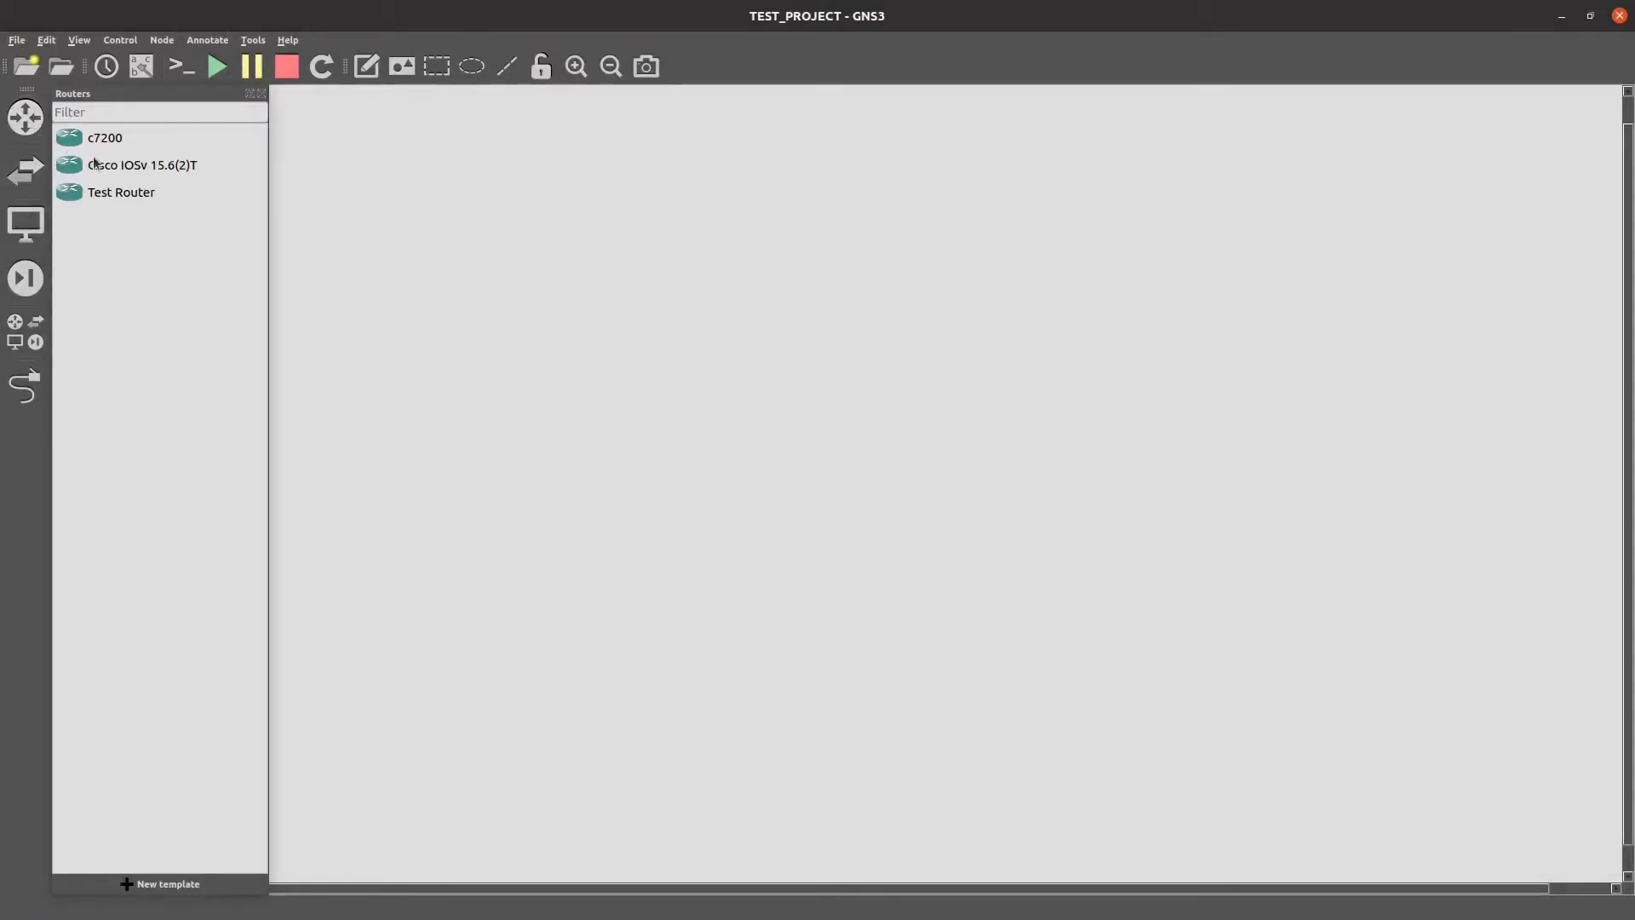
left_click(139, 195)
left_click_drag(138, 195, 658, 266)
left_click_drag(164, 205, 883, 289)
left_click_drag(672, 244, 669, 281)
left_click_drag(884, 265, 891, 306)
left_click_drag(669, 257, 670, 278)
Delete the two Test Router nodes from the workspace.
left_click_drag(1067, 220, 613, 460)
key("Delete")
key("Return")
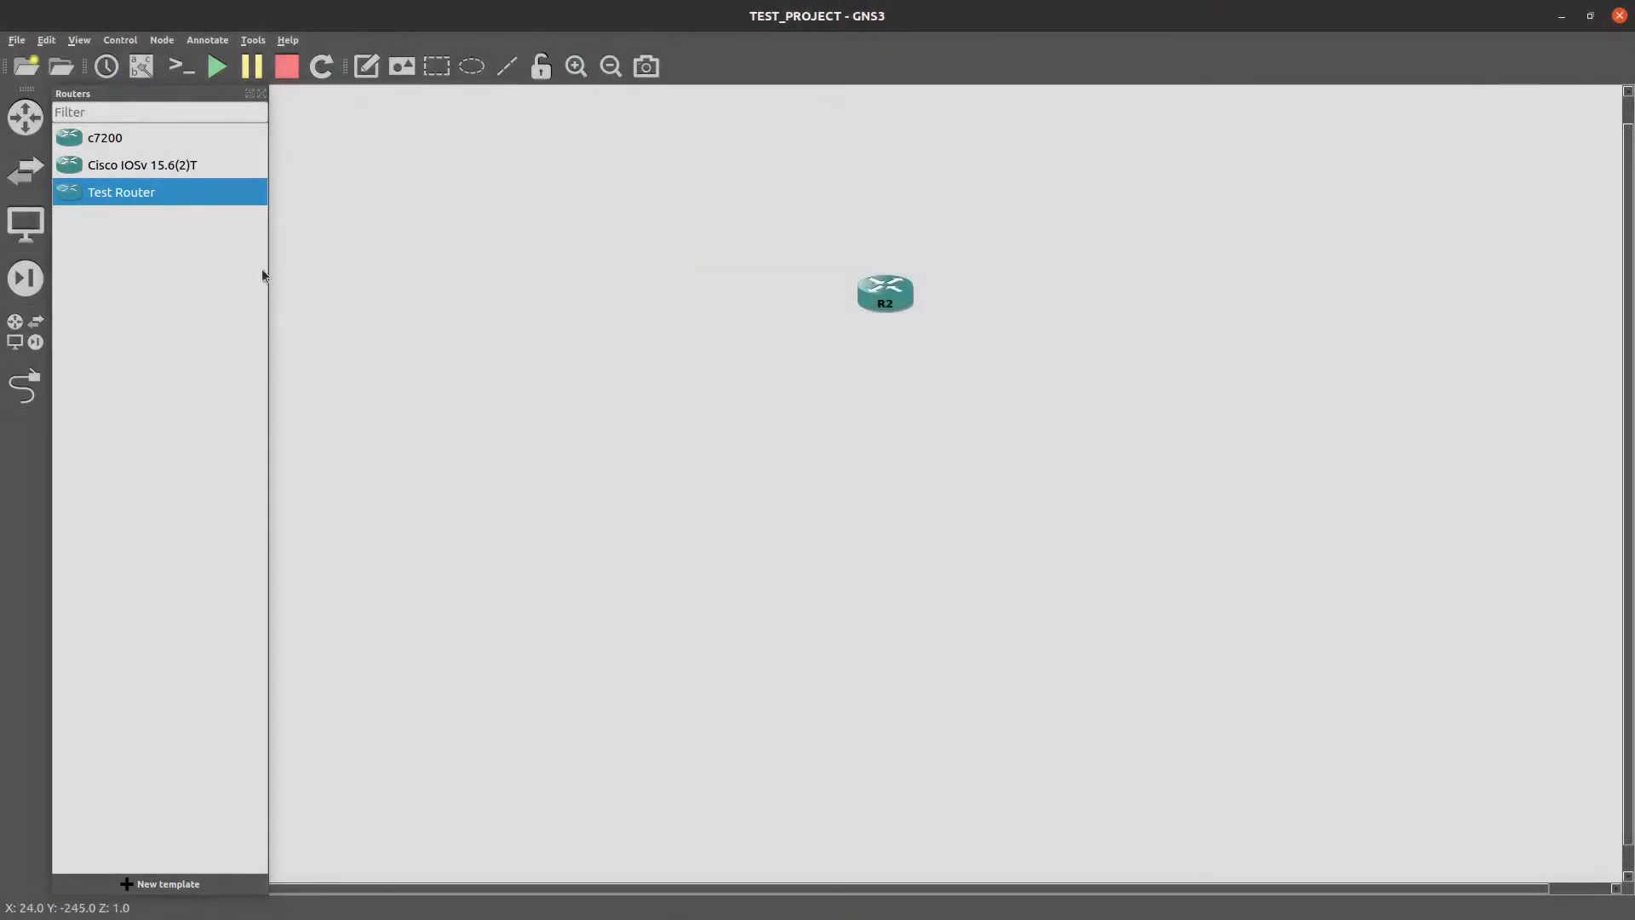
Place a Cisco IOSv 15.6(2)T router in the workspace and permanently delete it again.
left_click(157, 155)
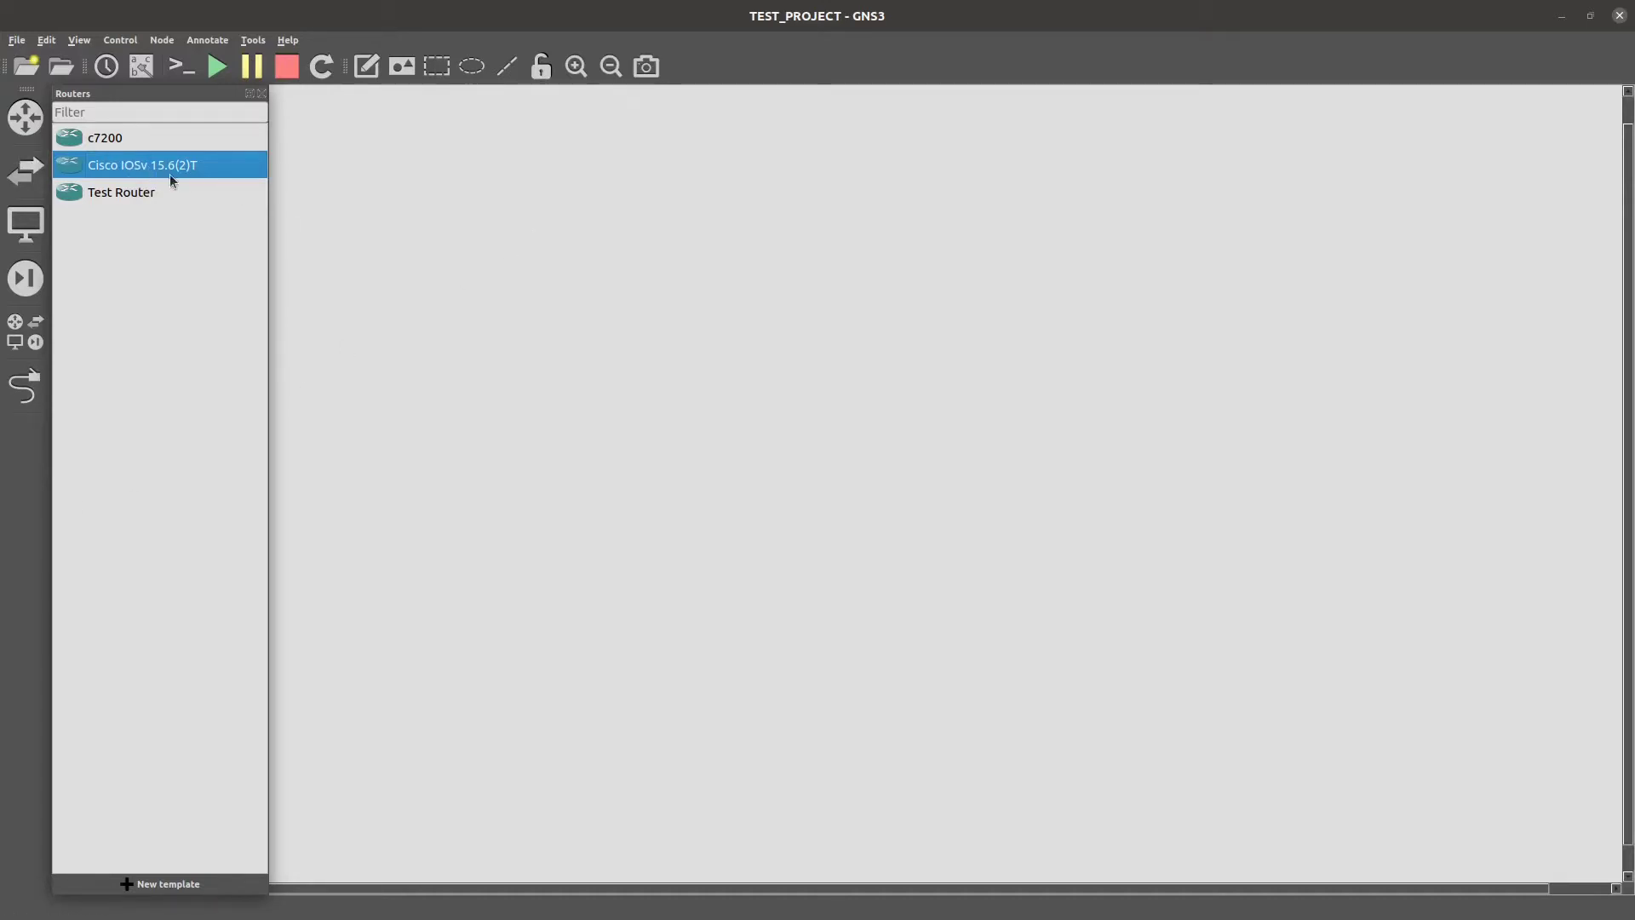
left_click_drag(157, 178, 571, 281)
mouse_move(729, 182)
left_mouse_down()
mouse_move(419, 369)
mouse_move(430, 381)
left_mouse_up()
key("Delete")
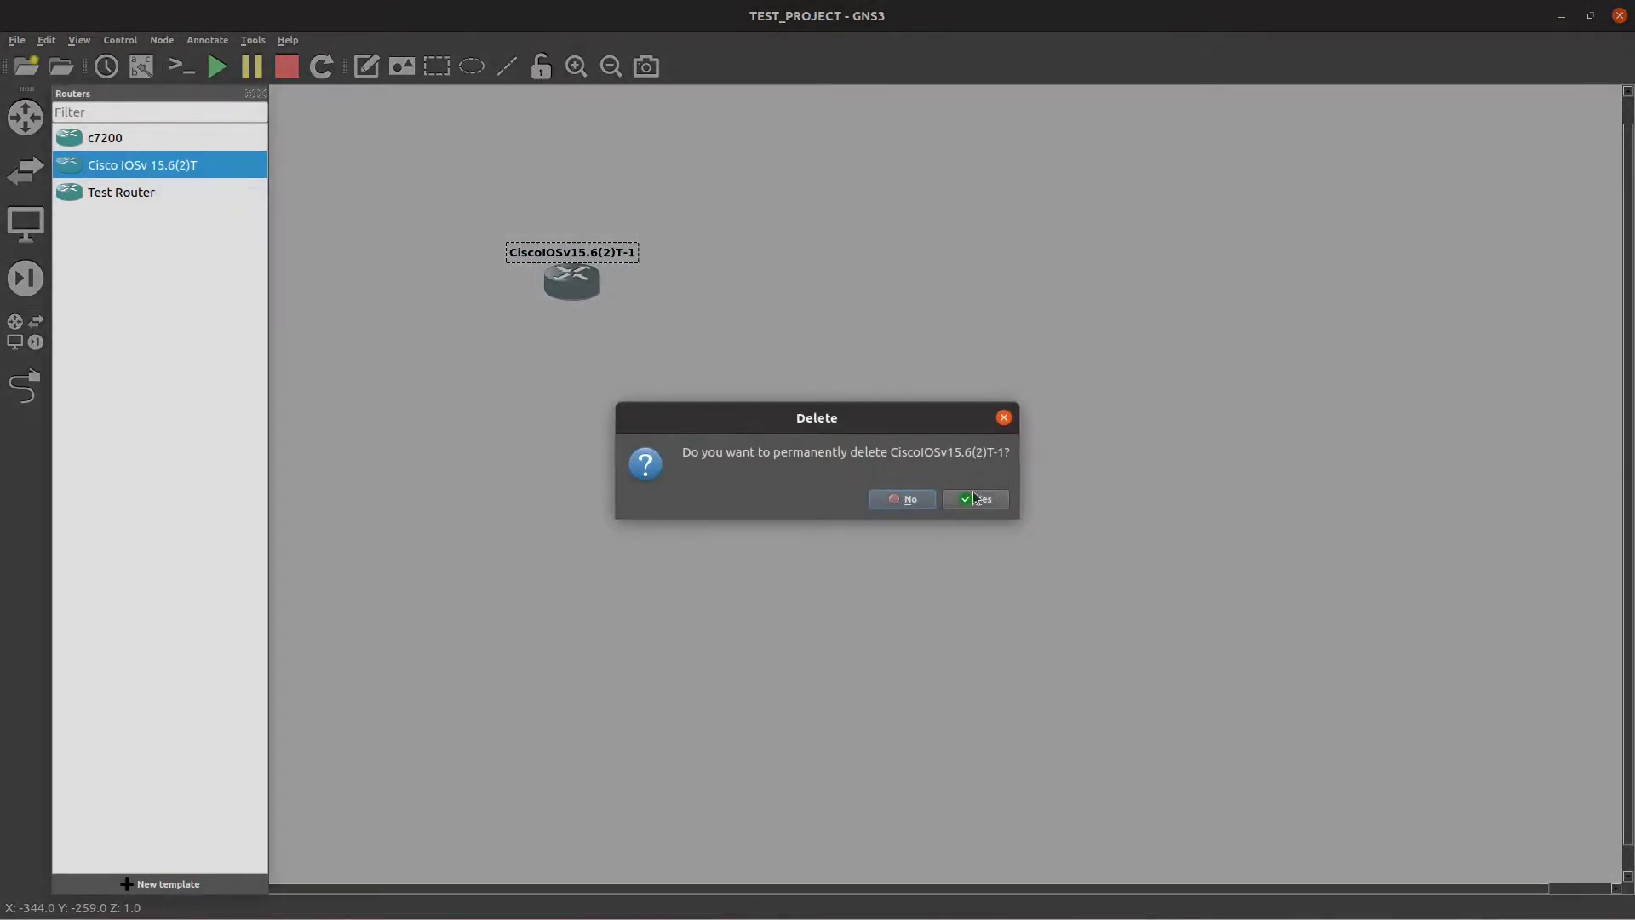
left_click(977, 499)
Browse the switches and end devices, look at the options for creating a new template, and close the wizard.
left_click(25, 170)
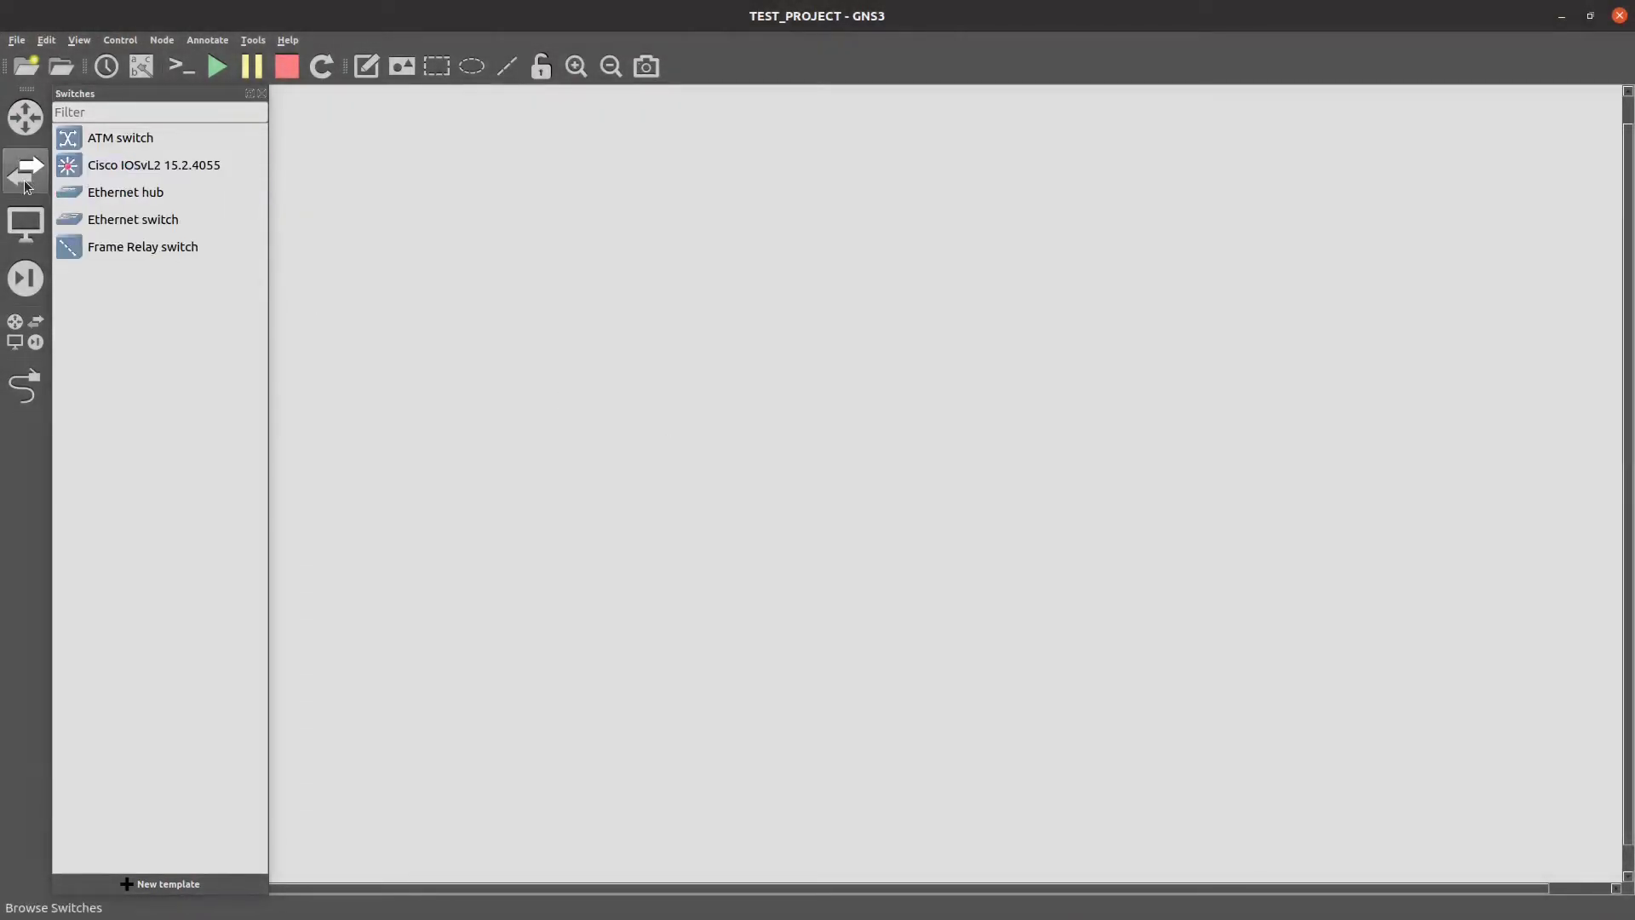
left_click(27, 226)
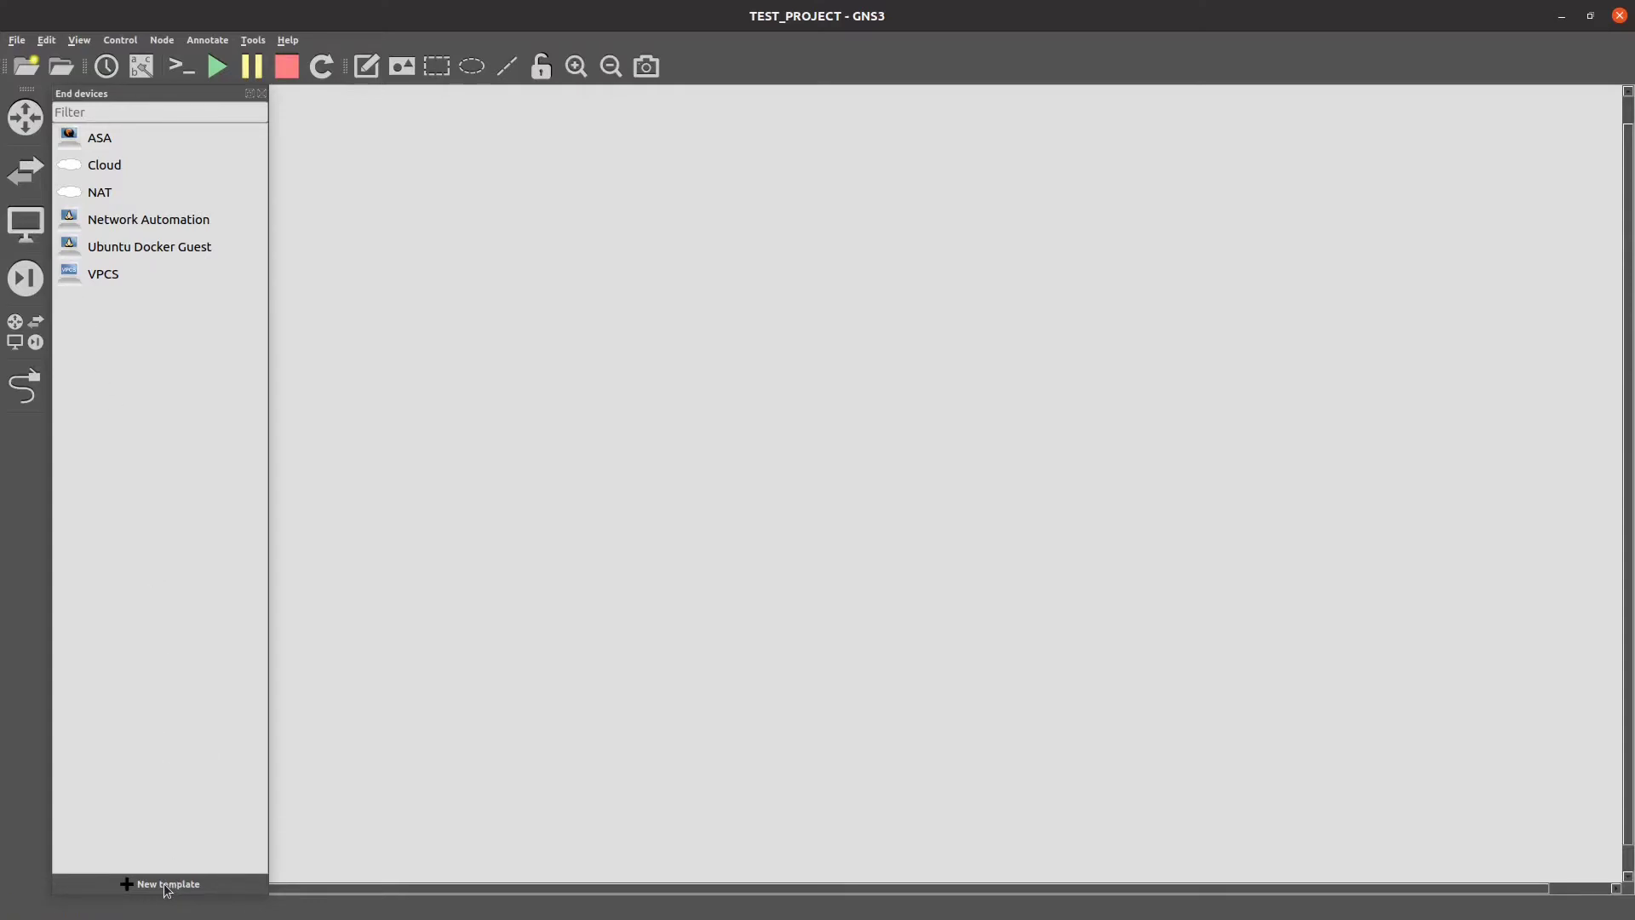
left_click(163, 885)
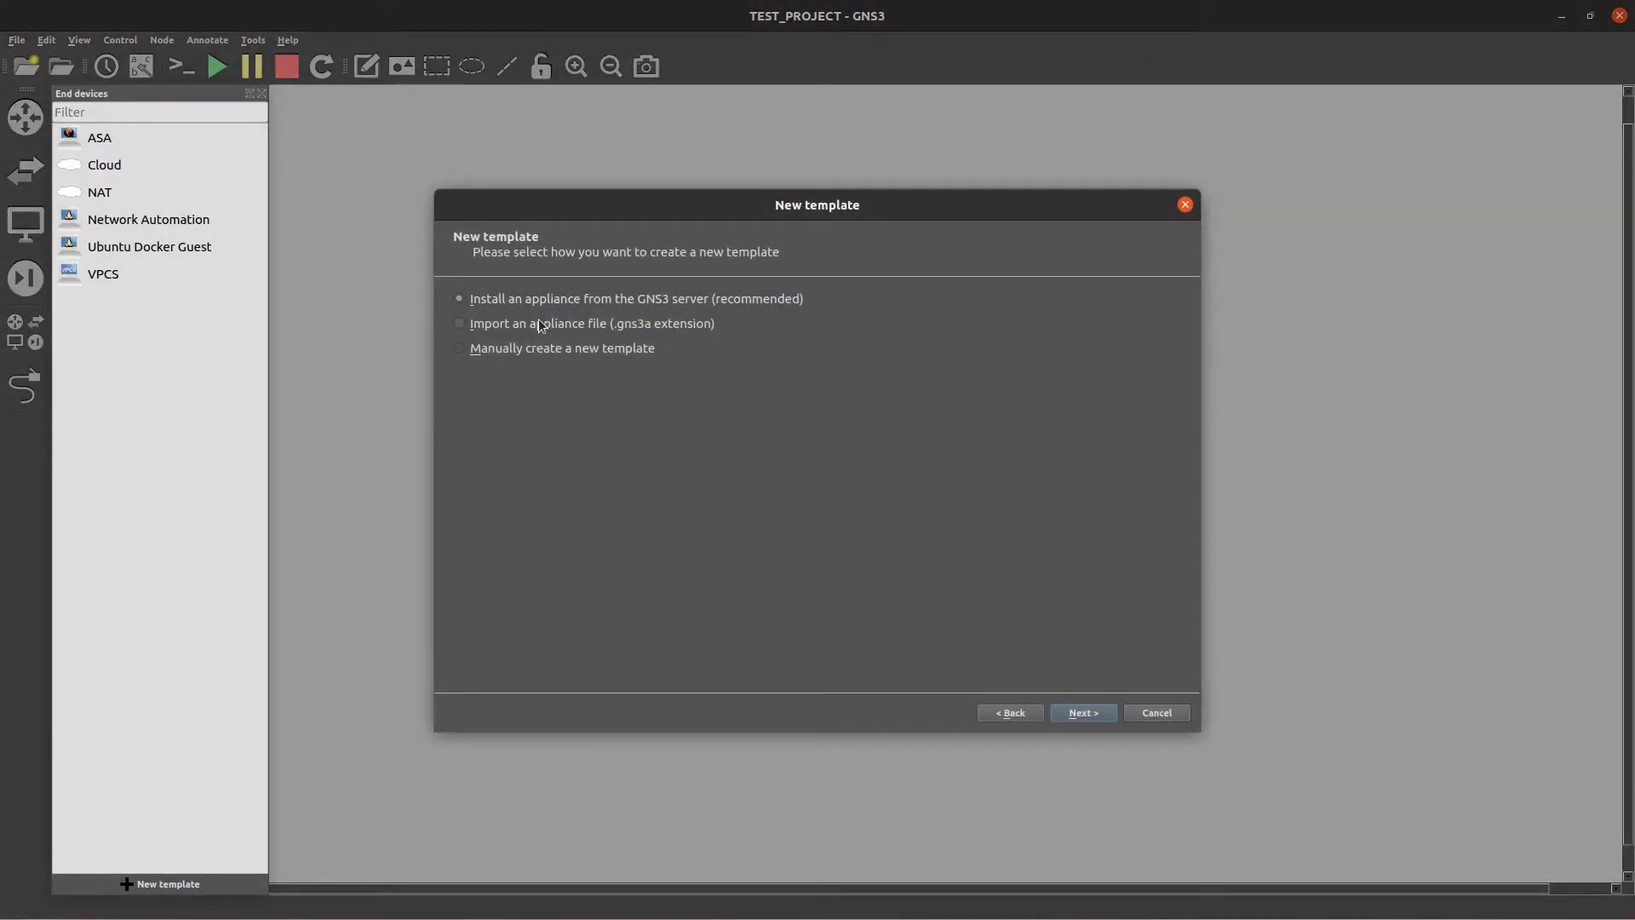
left_click(527, 356)
left_click(532, 302)
left_click(1185, 205)
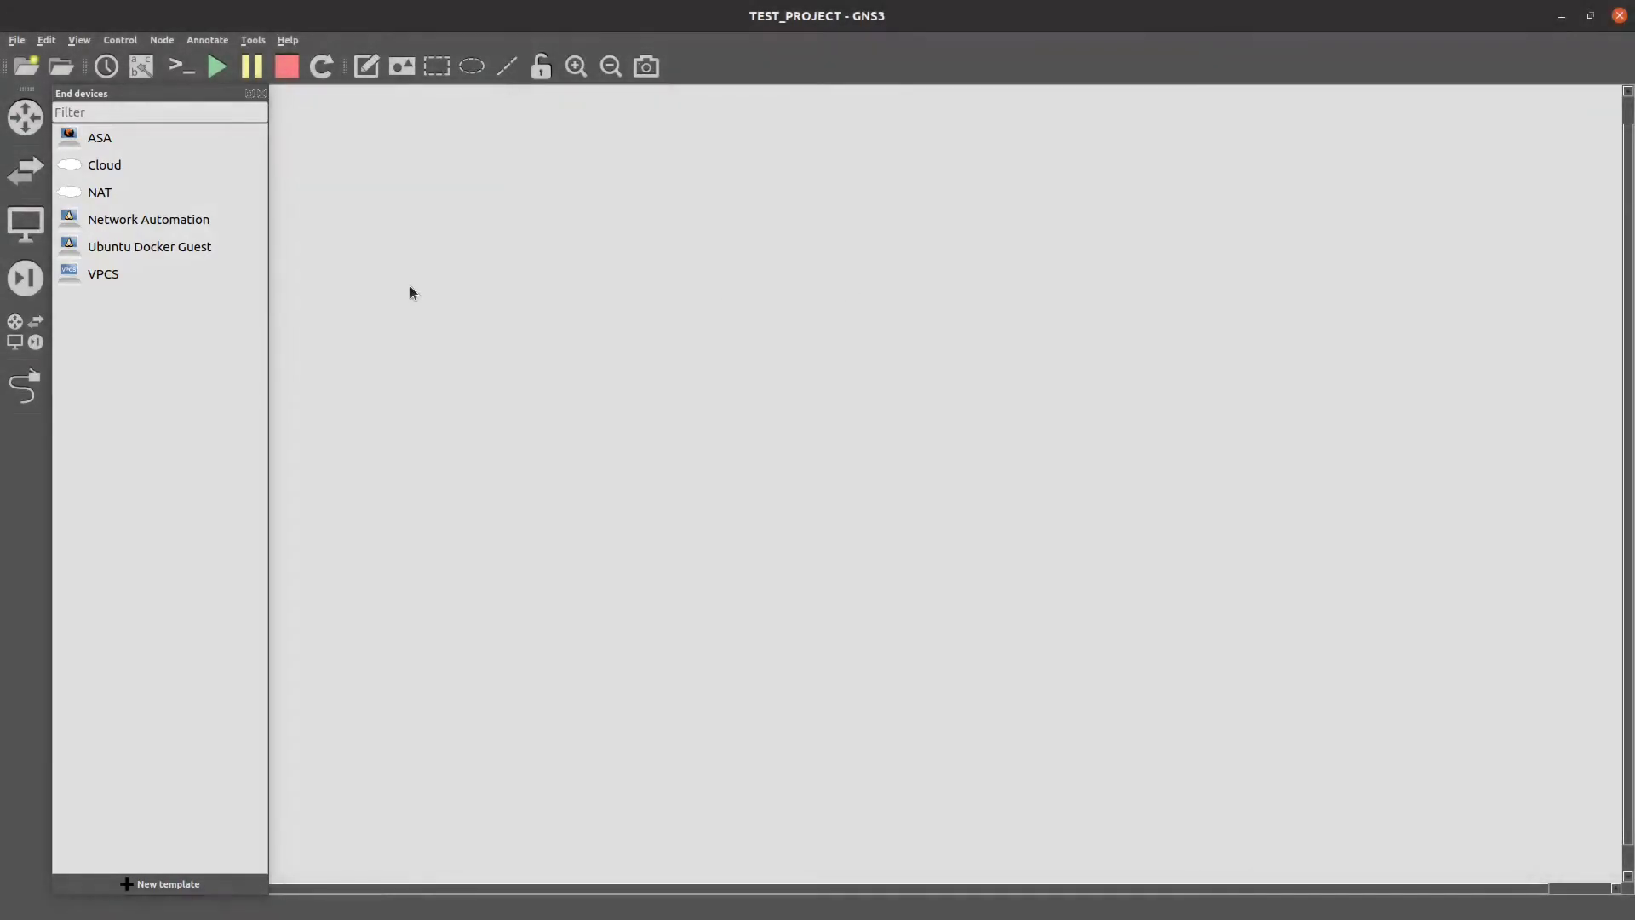
Look at the Network Automation and Ubuntu Docker Guest entries among the end devices.
left_click(161, 219)
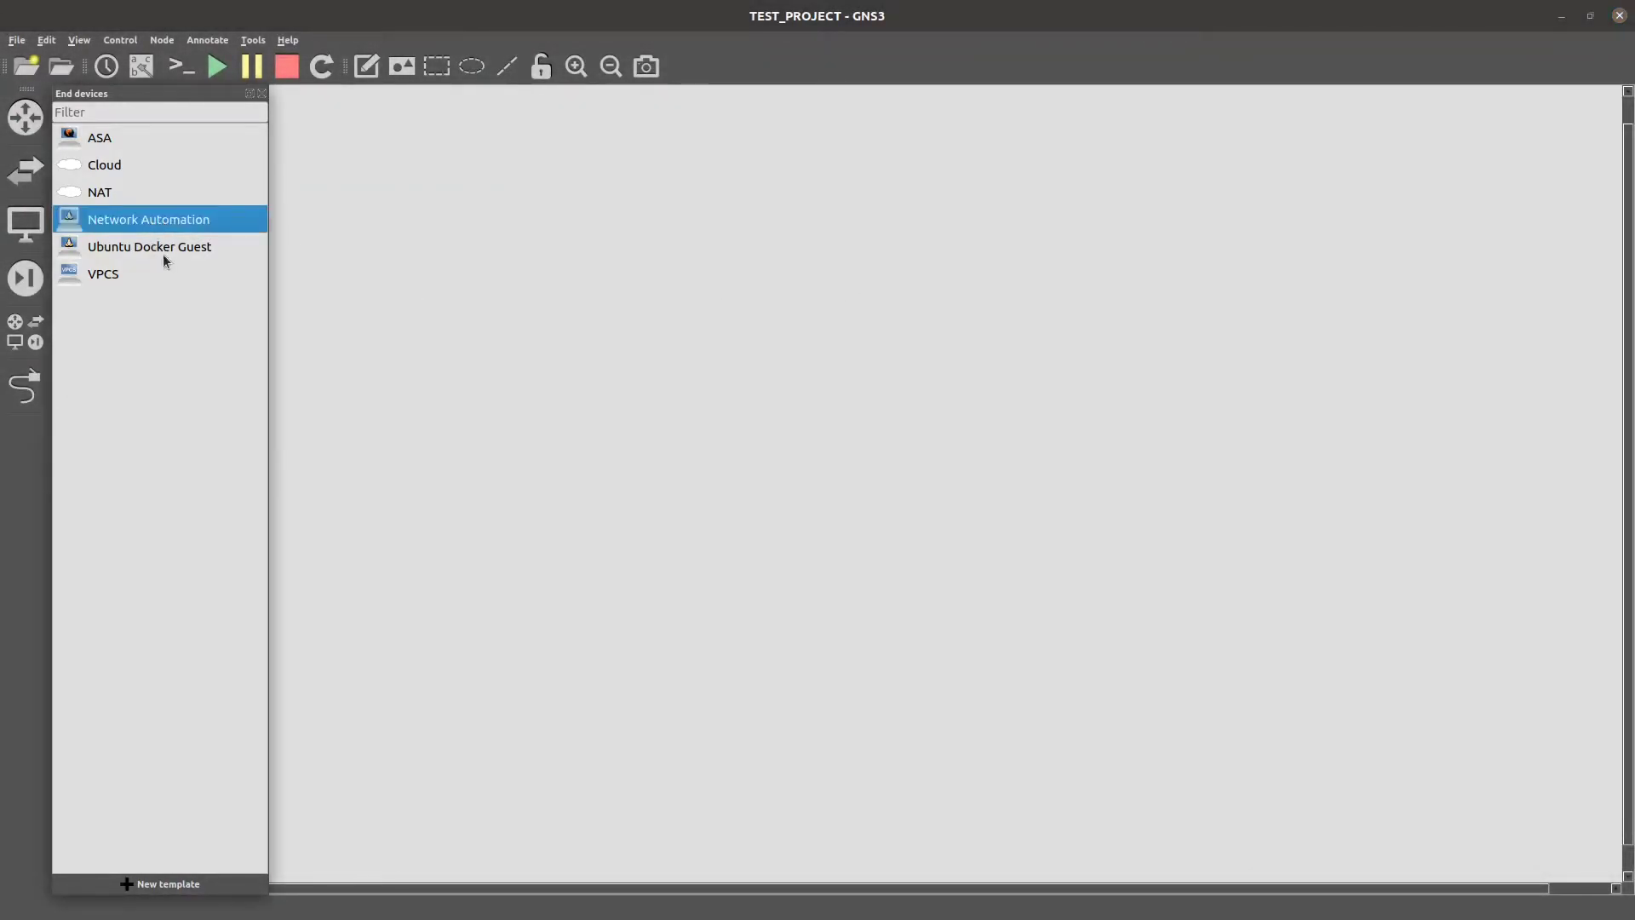
left_click(165, 252)
left_click(172, 223)
Switch to the Chrome browser, search for "gns3 marketplace" in a new tab and open the GNS3 Marketplace site.
key("alt+Tab")
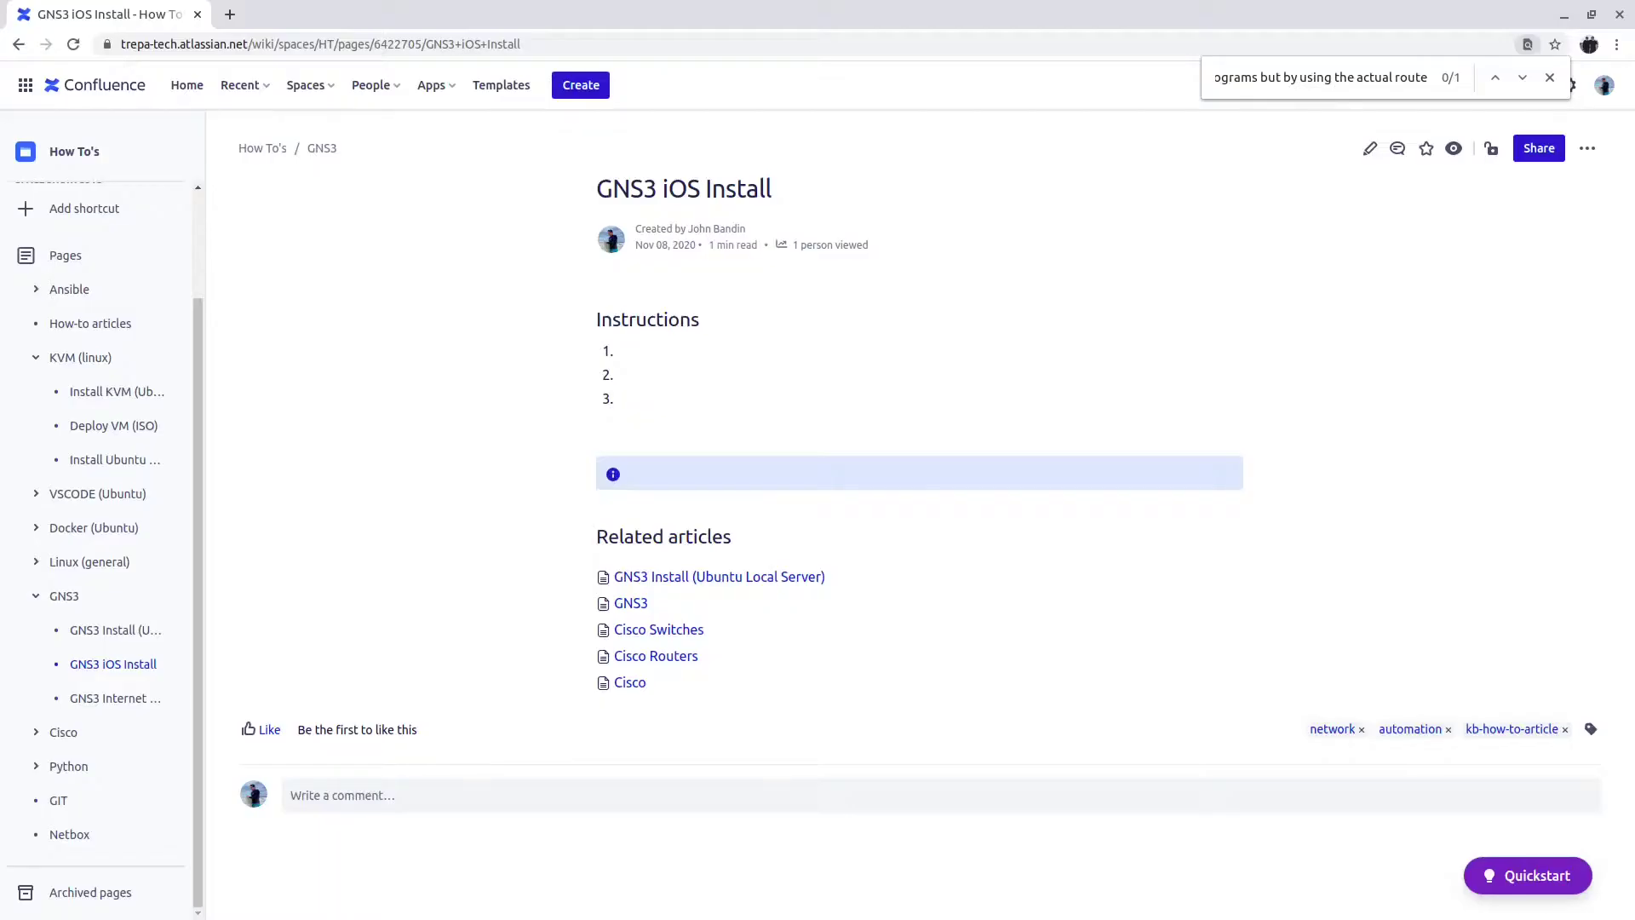
left_click(223, 16)
type("gns3 ma")
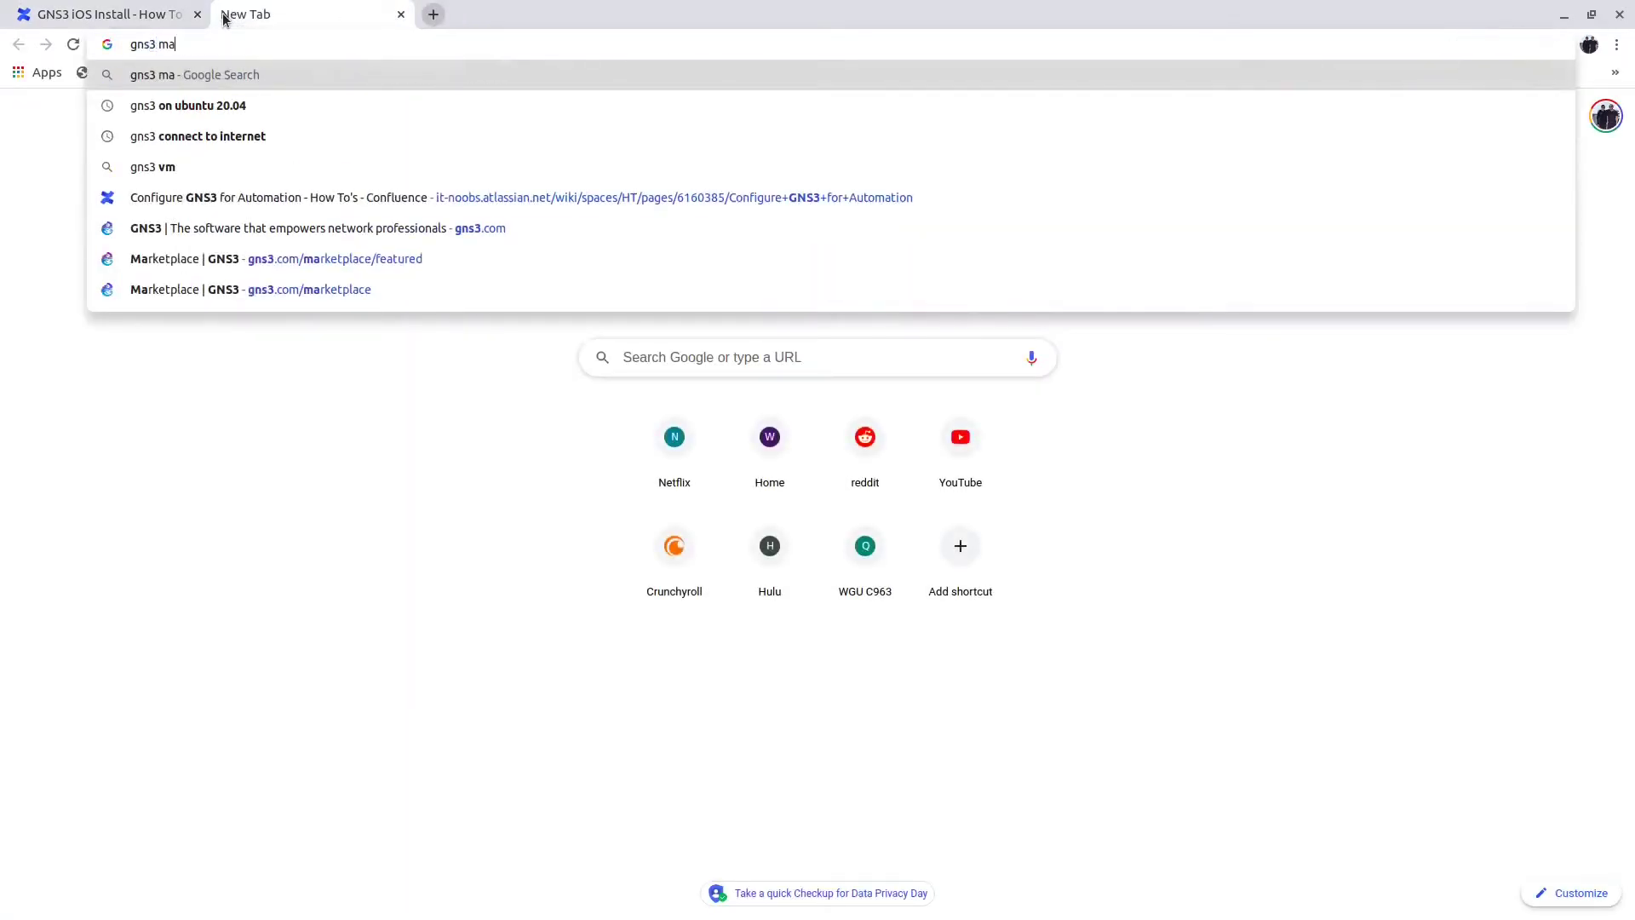
type("rketplacv")
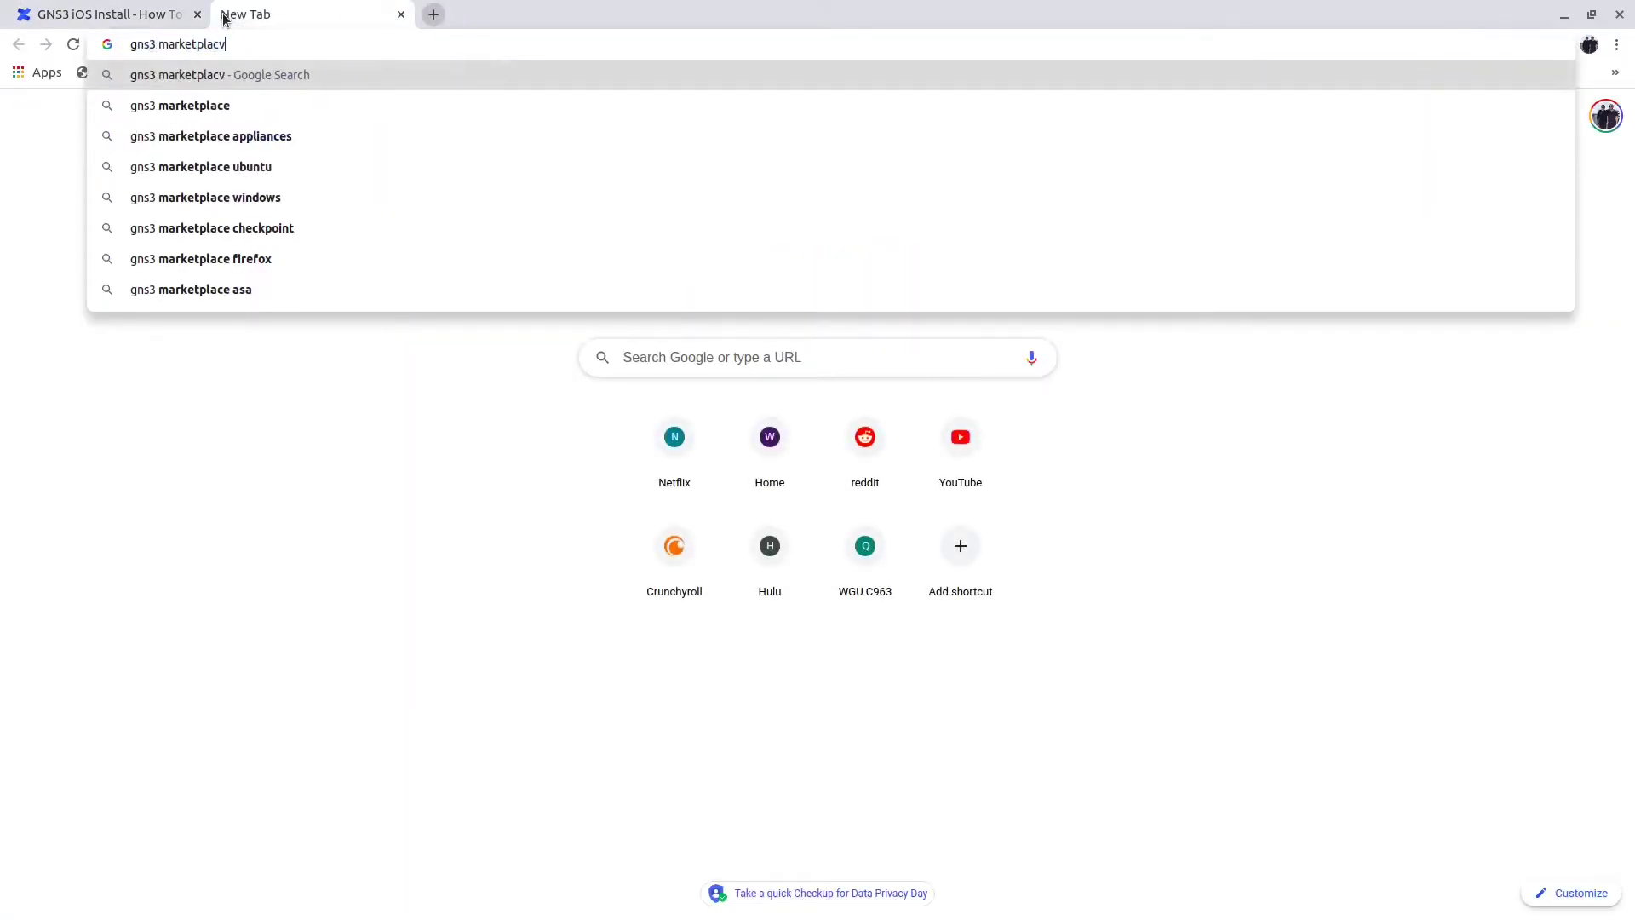
key("BackSpace")
type("e")
key("Return")
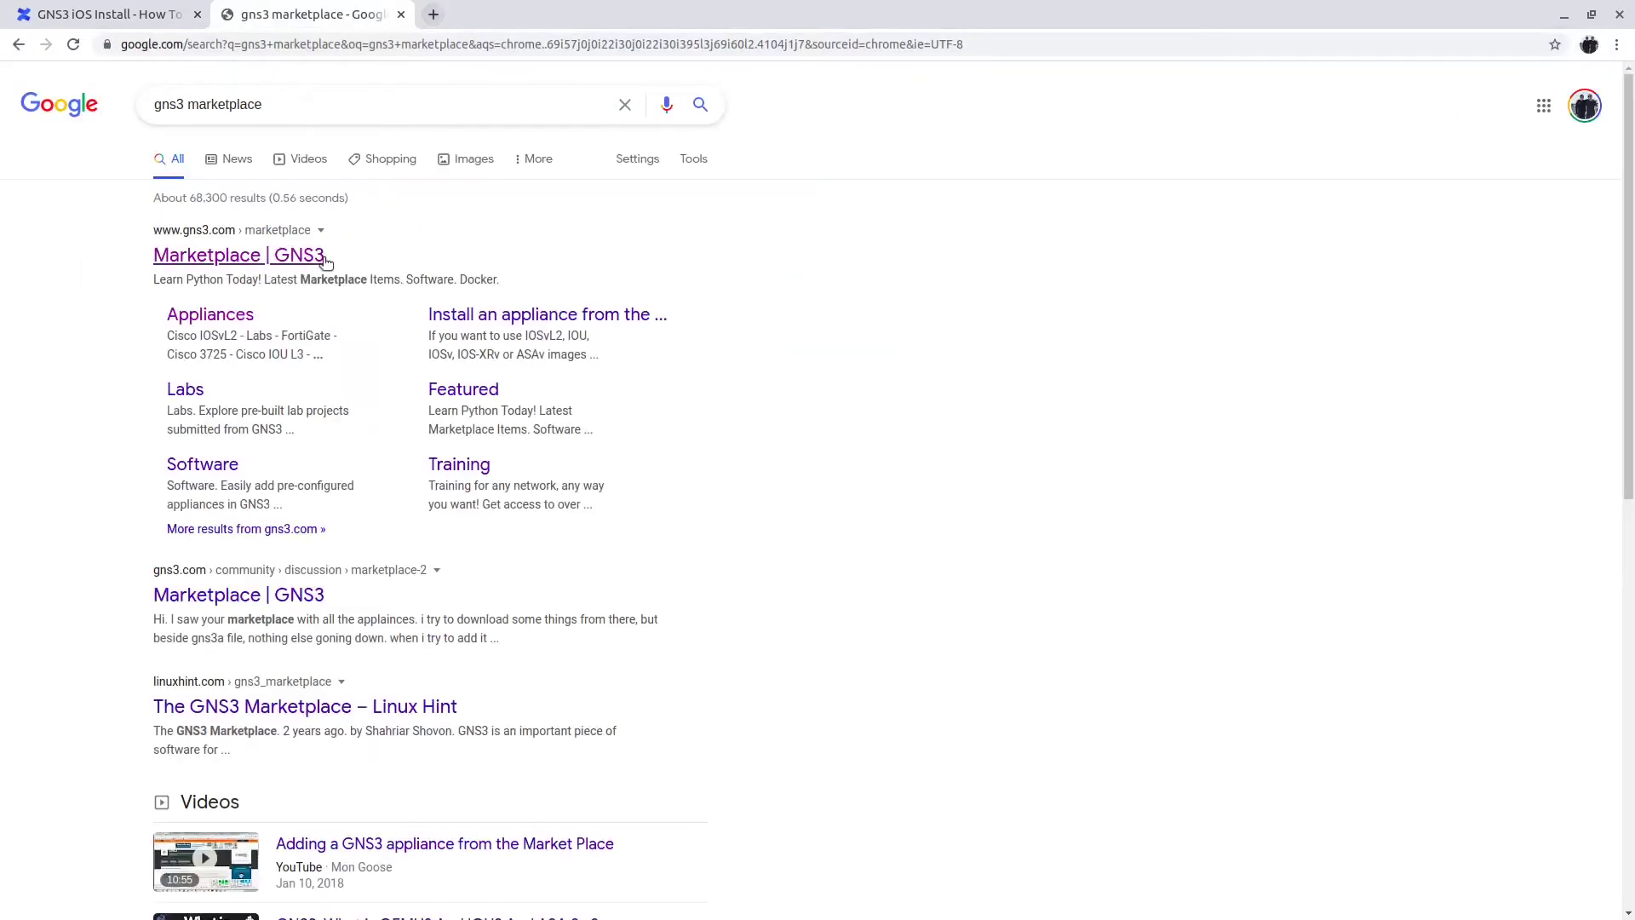
left_click(323, 255)
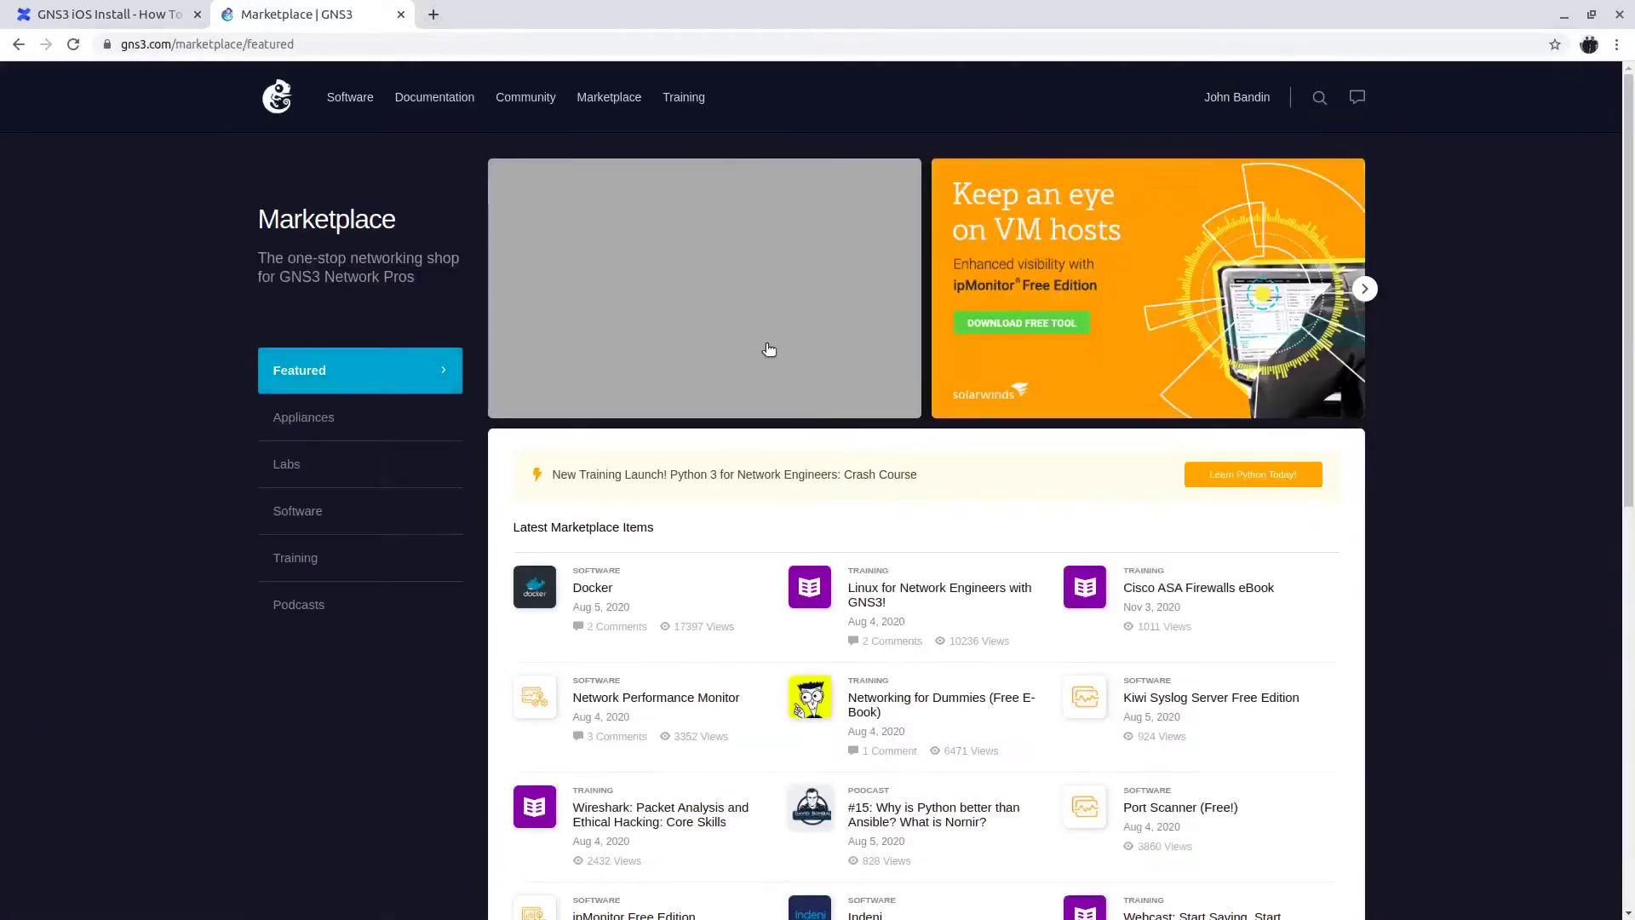
Find the Windows appliance among the latest marketplace items and download its windows.gns3a file.
scroll(910, 613, "down", 3)
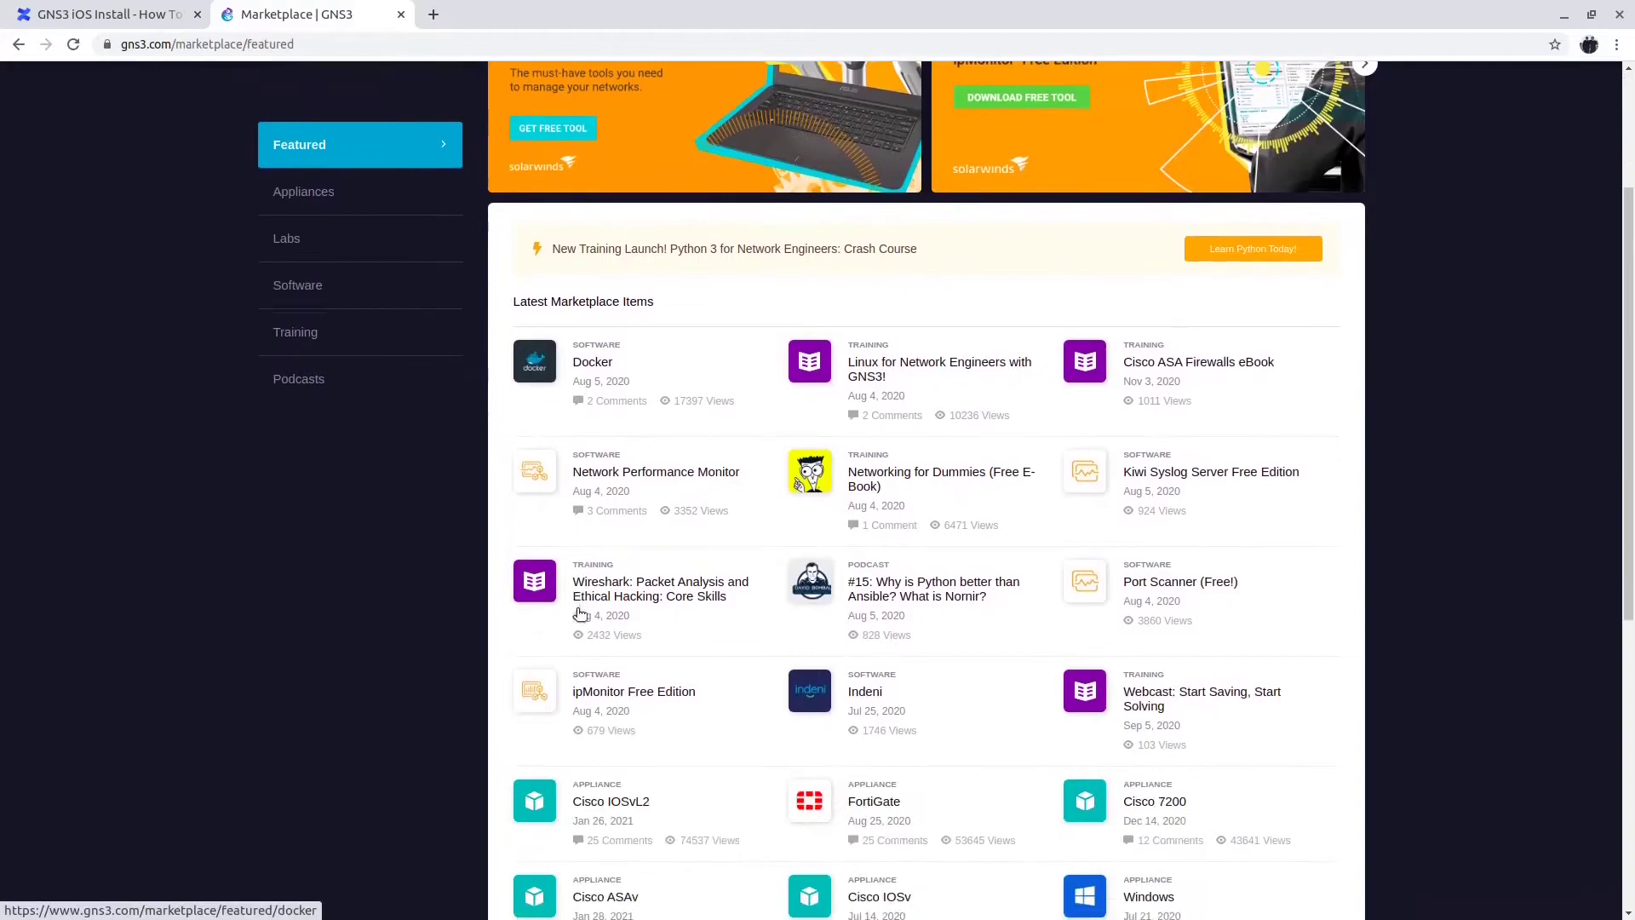
scroll(910, 613, "down", 5)
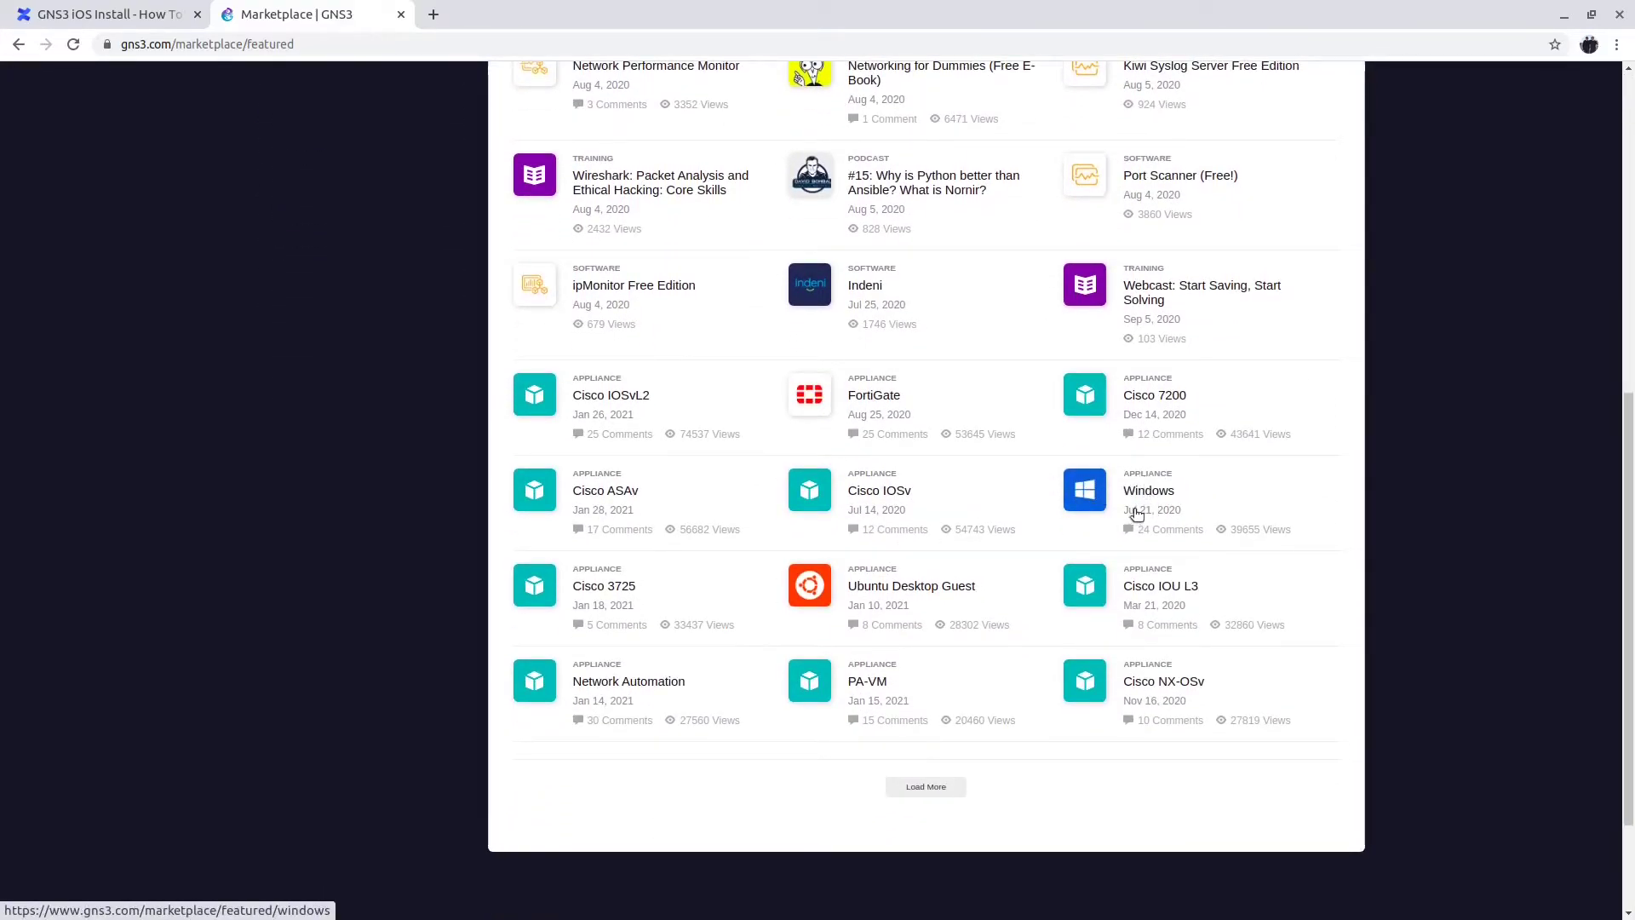
left_click(1149, 503)
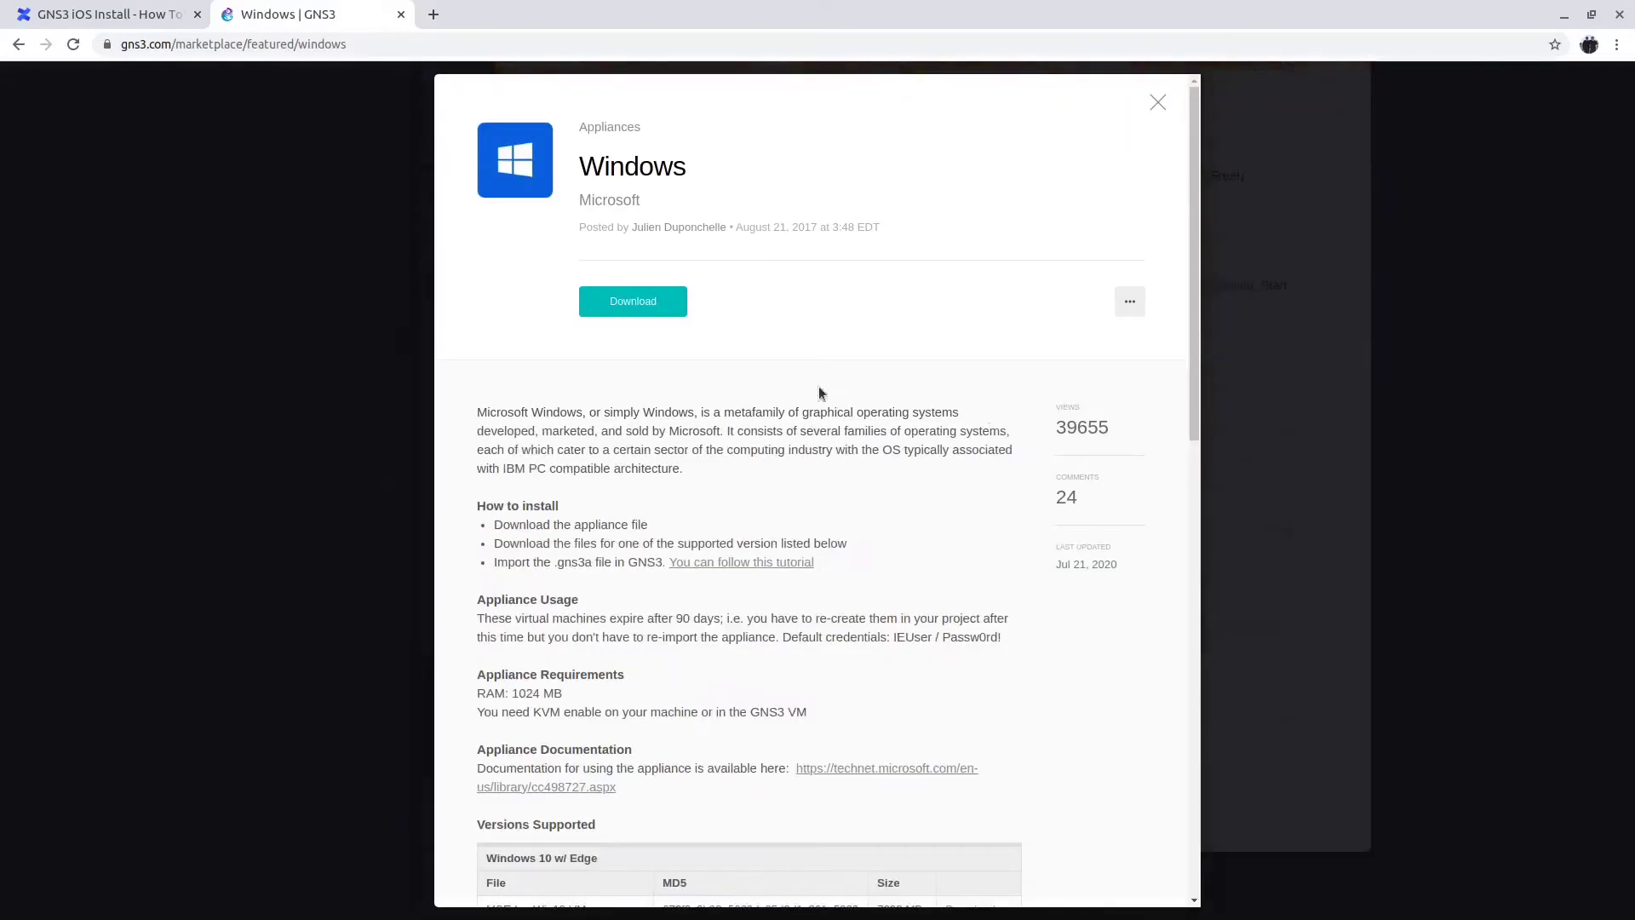
left_click(641, 309)
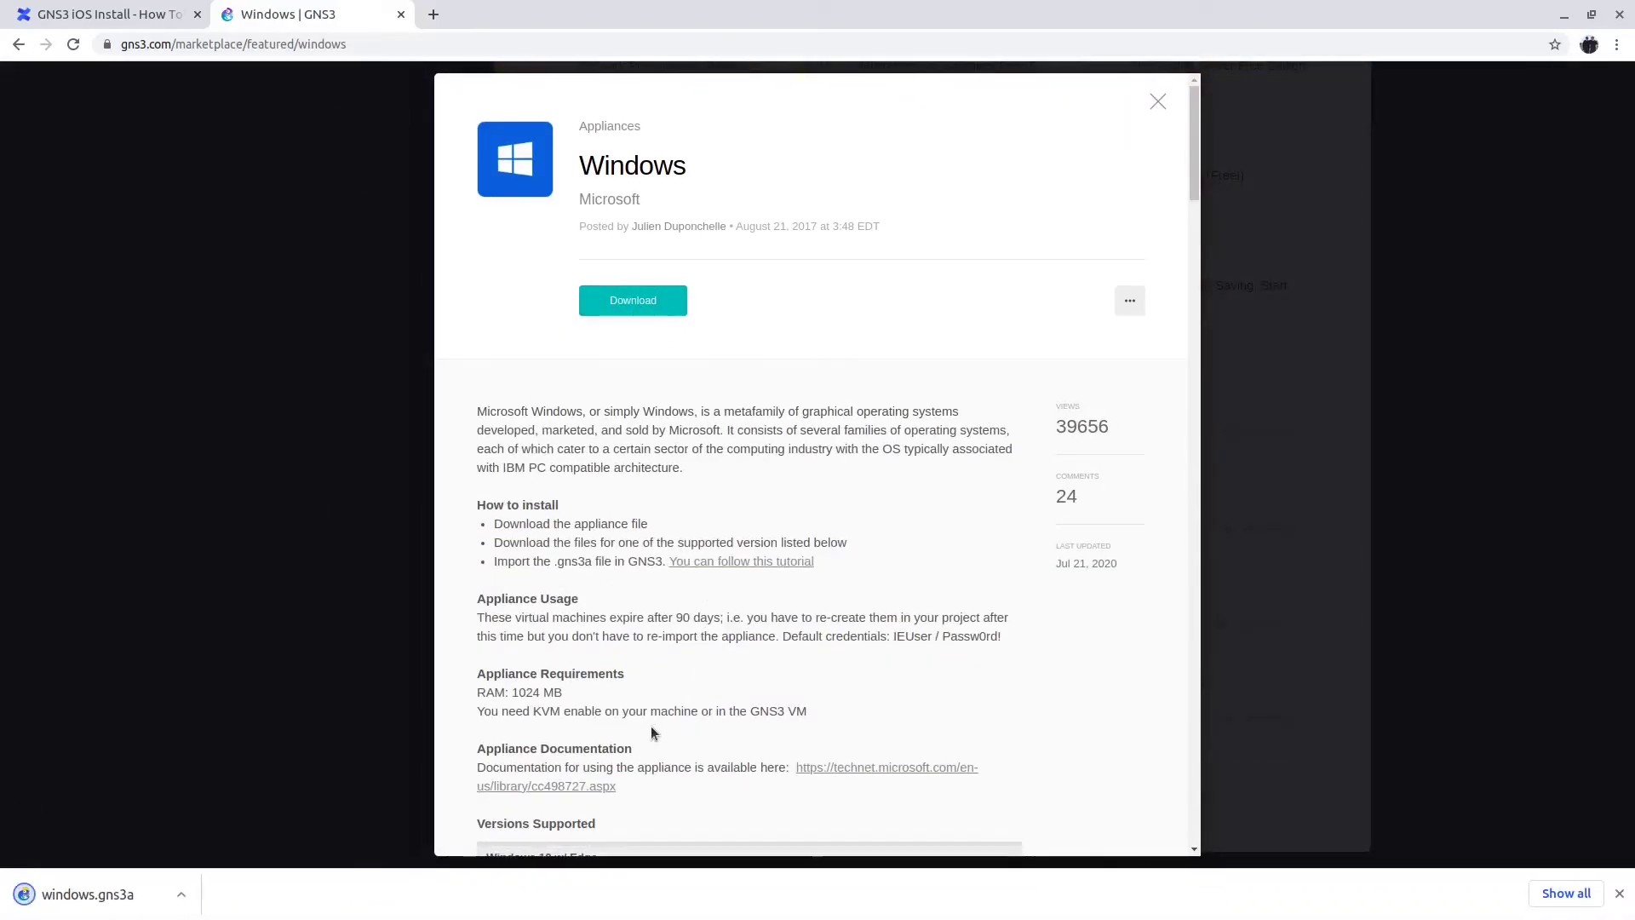
Review the Windows appliance's RAM requirement and supported versions, and open the download page for the Windows 10 w/ Edge image.
left_click_drag(538, 692, 495, 692)
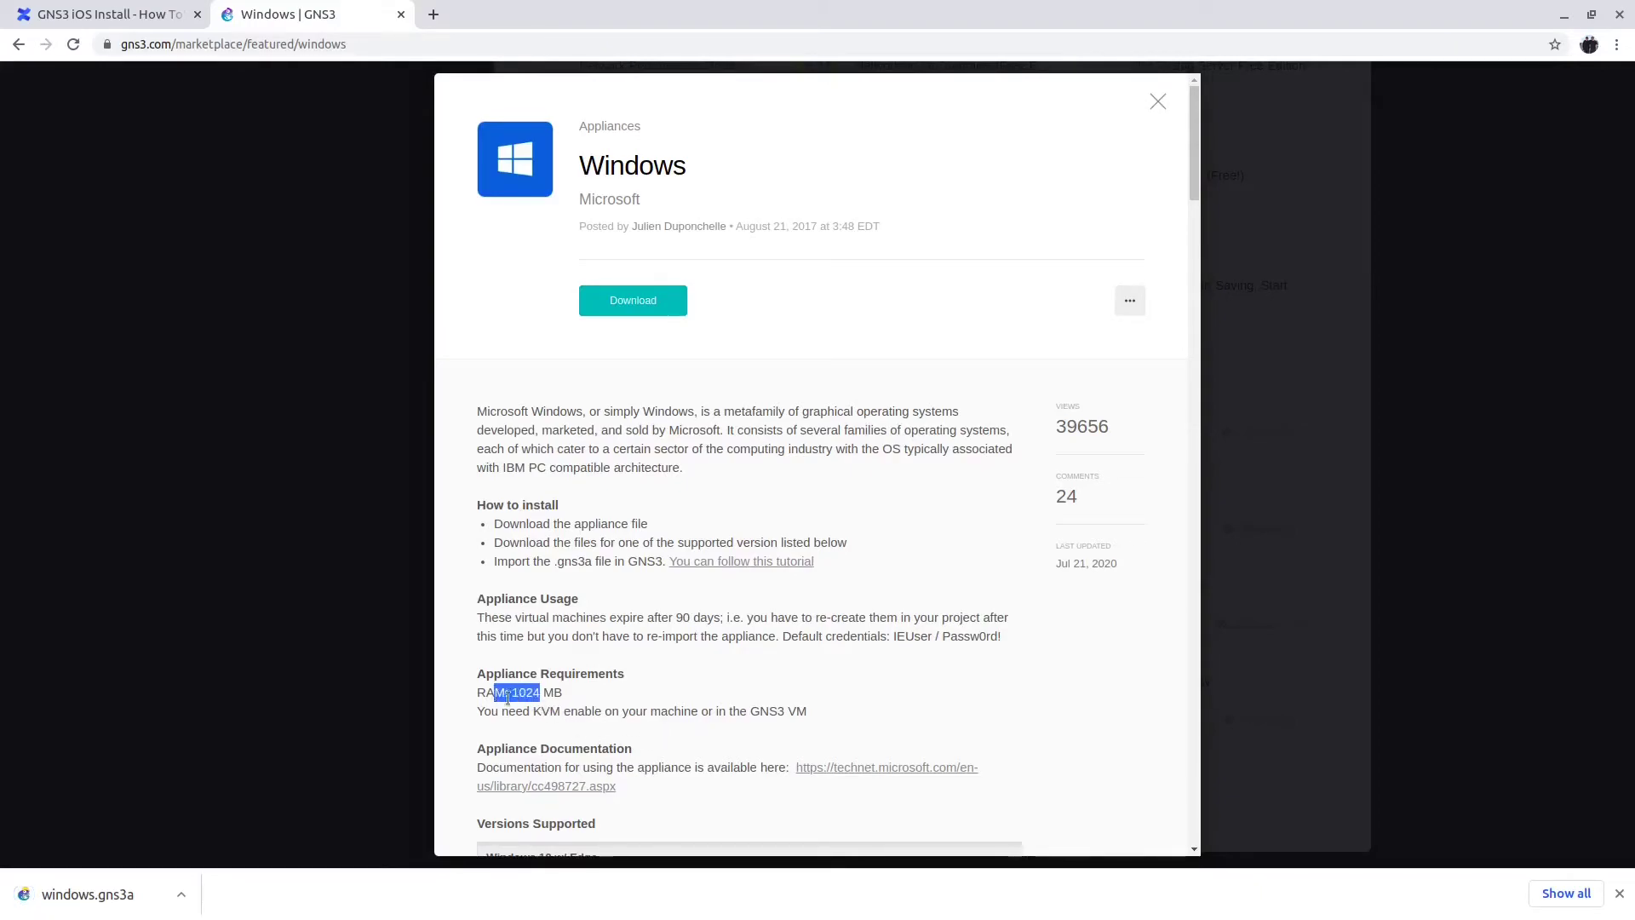
scroll(674, 687, "down", 2)
scroll(717, 686, "down", 2)
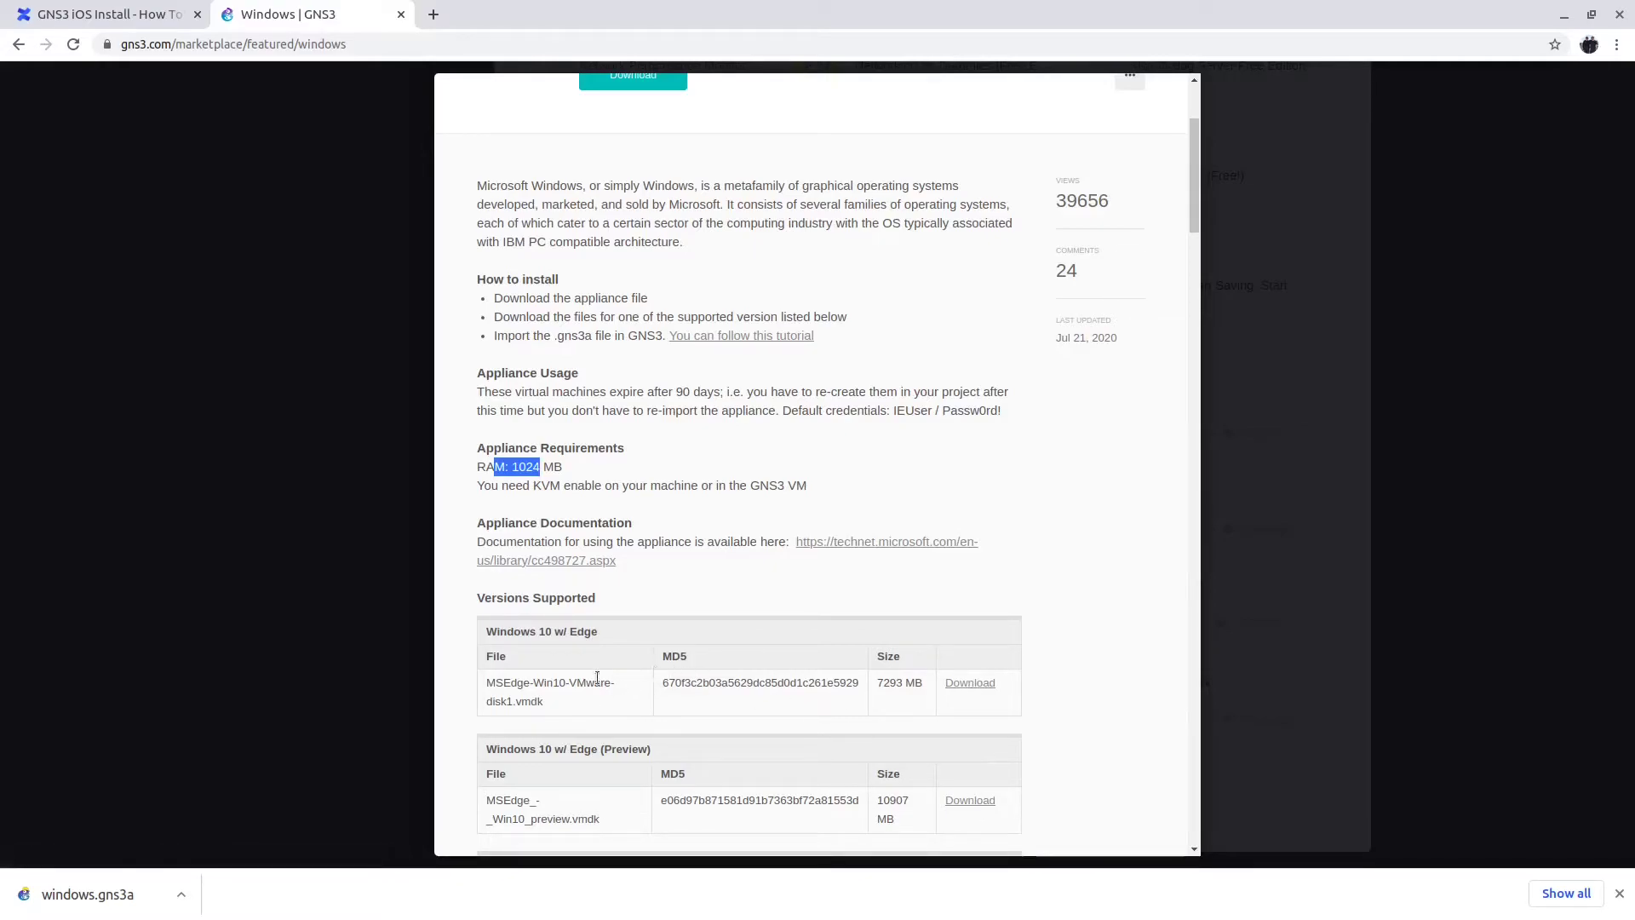
scroll(583, 695, "down", 4)
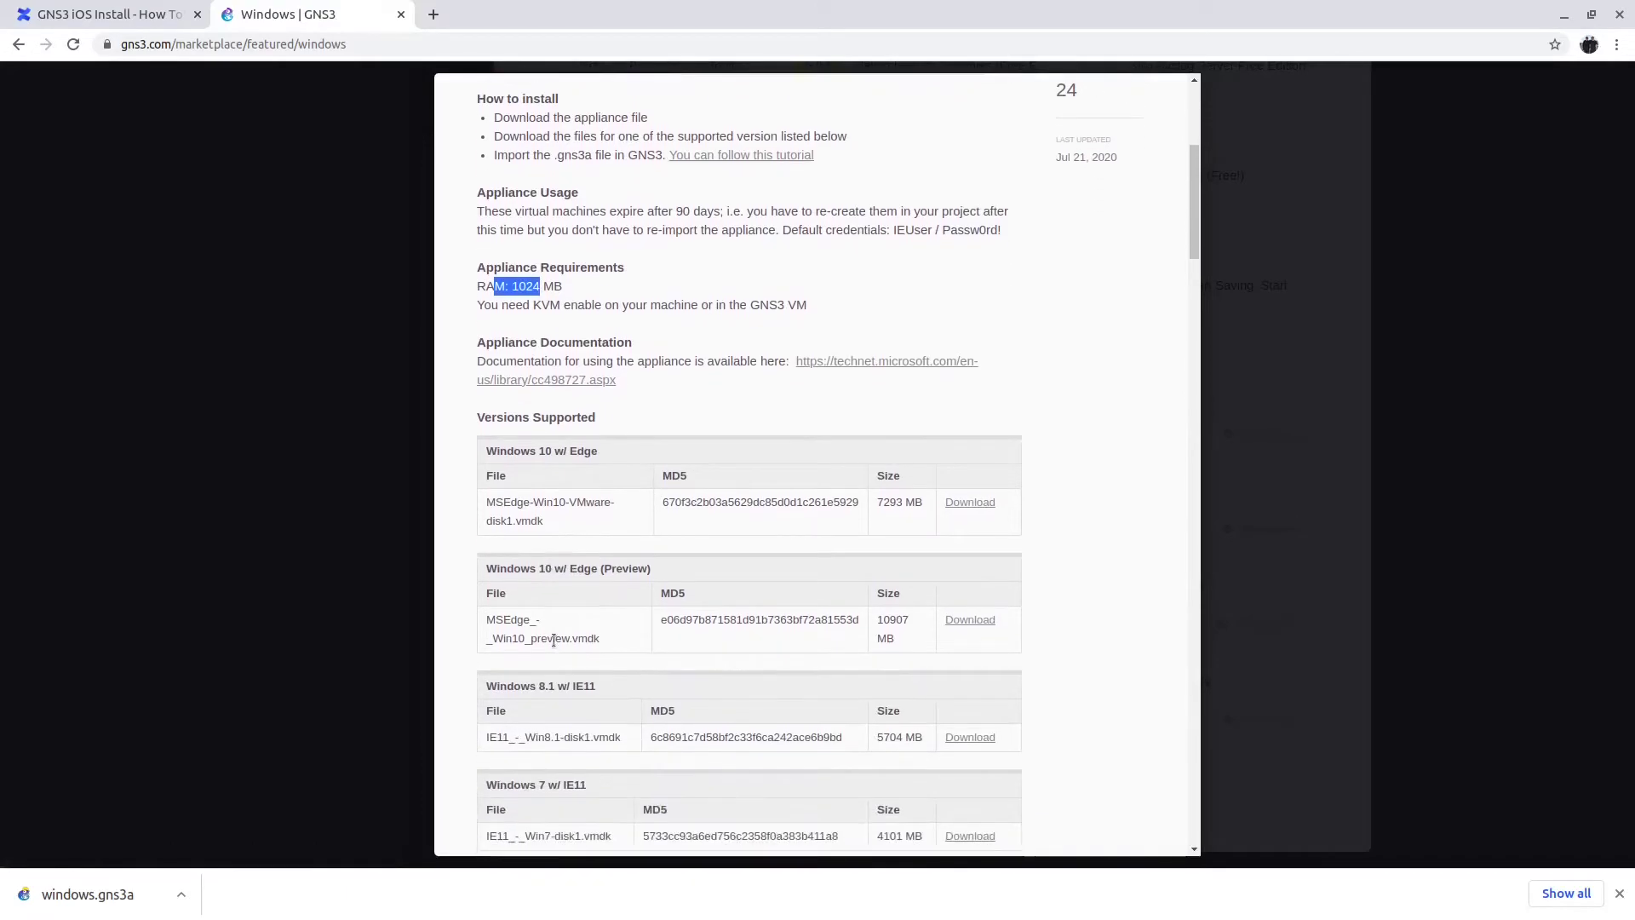
left_click(991, 503)
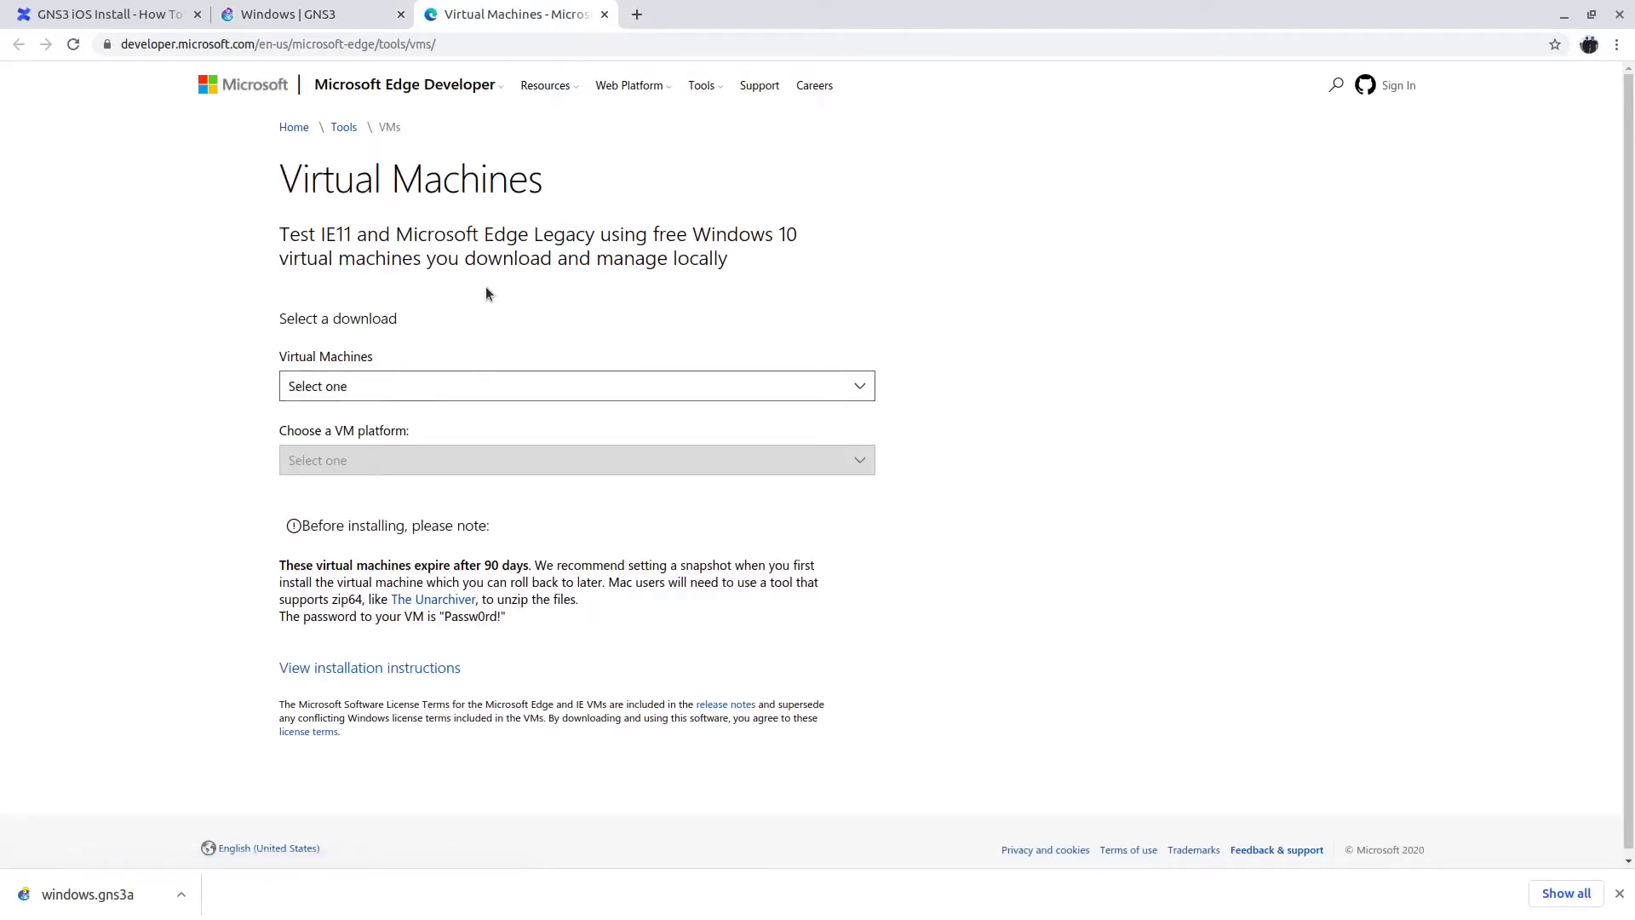
Check which virtual machines the Microsoft Edge page offers for download and return to the Windows appliance page.
left_click(456, 386)
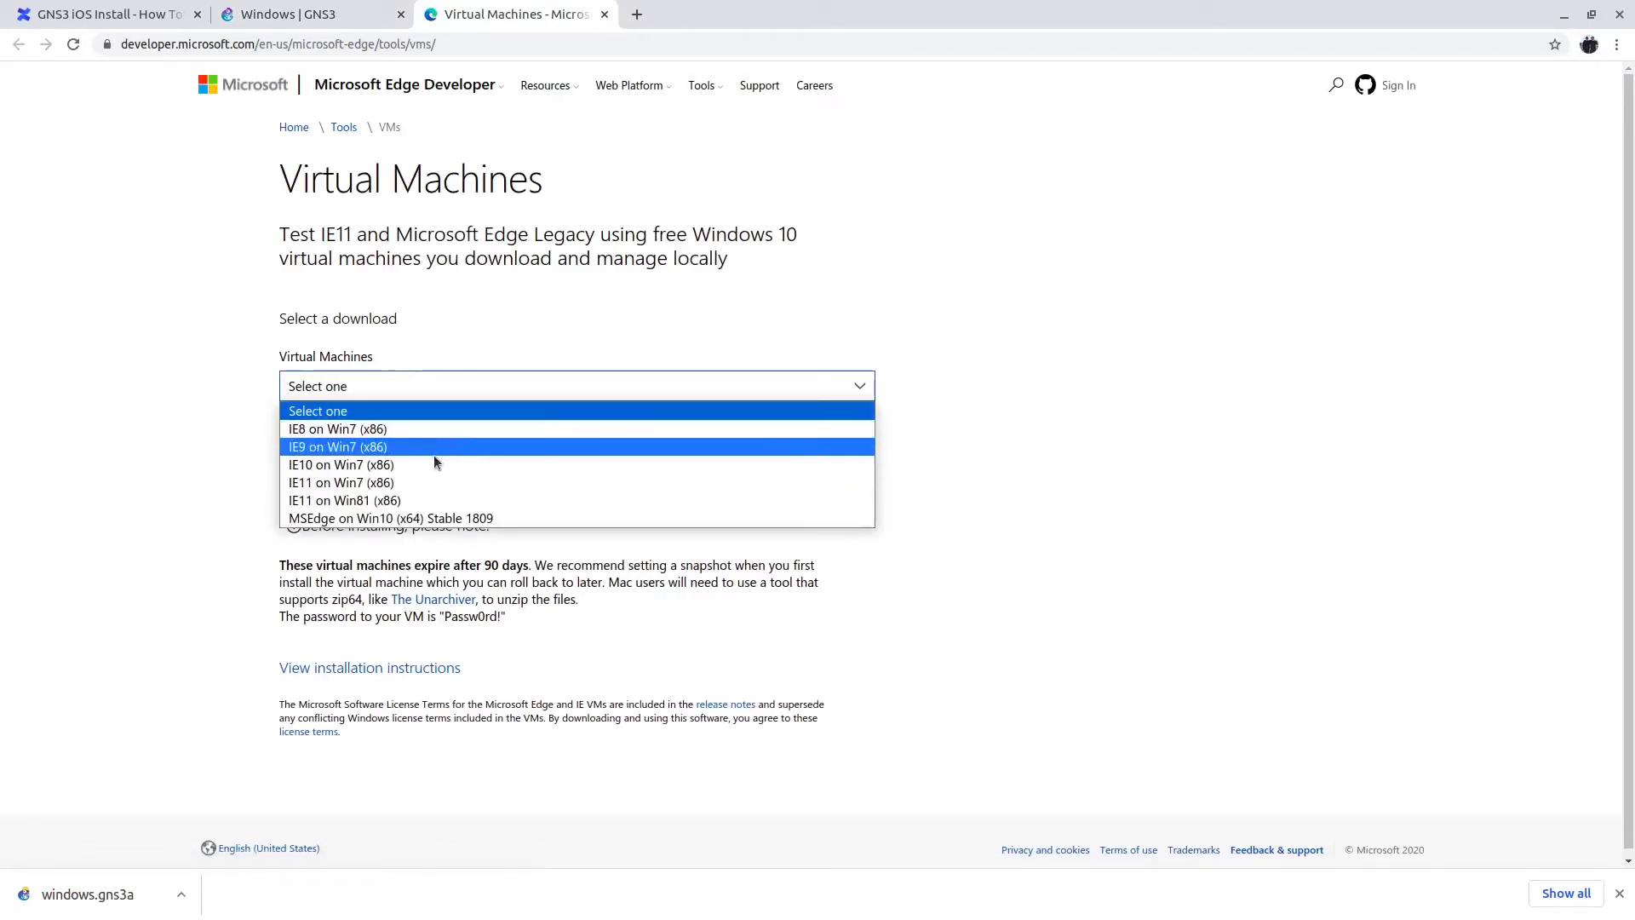
left_click(1116, 332)
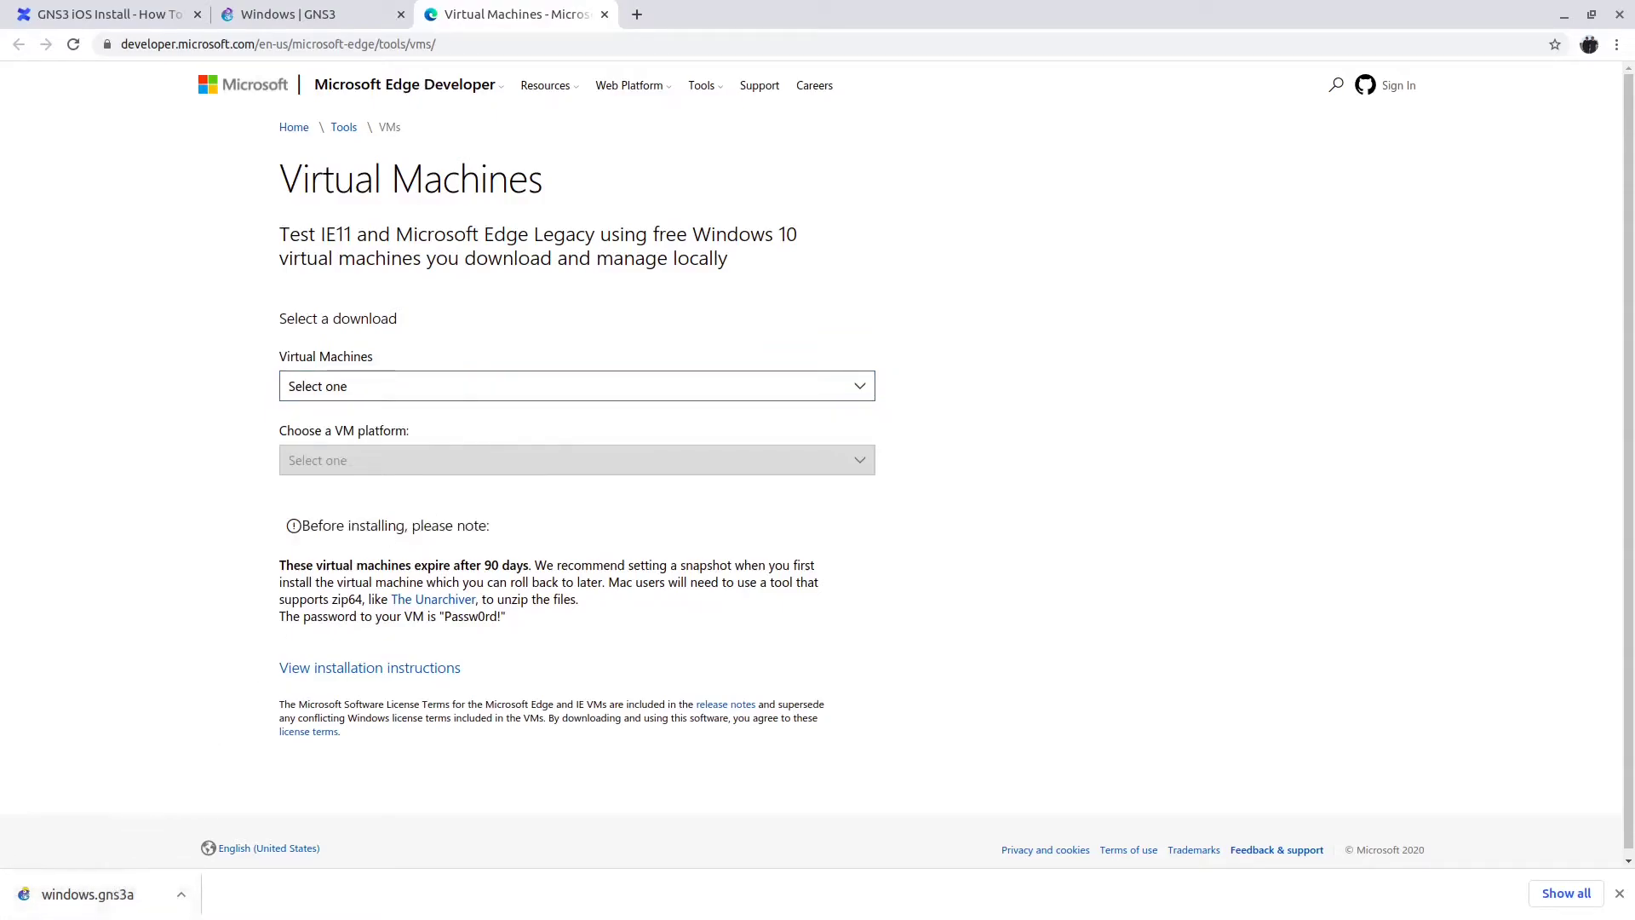
left_click(223, 23)
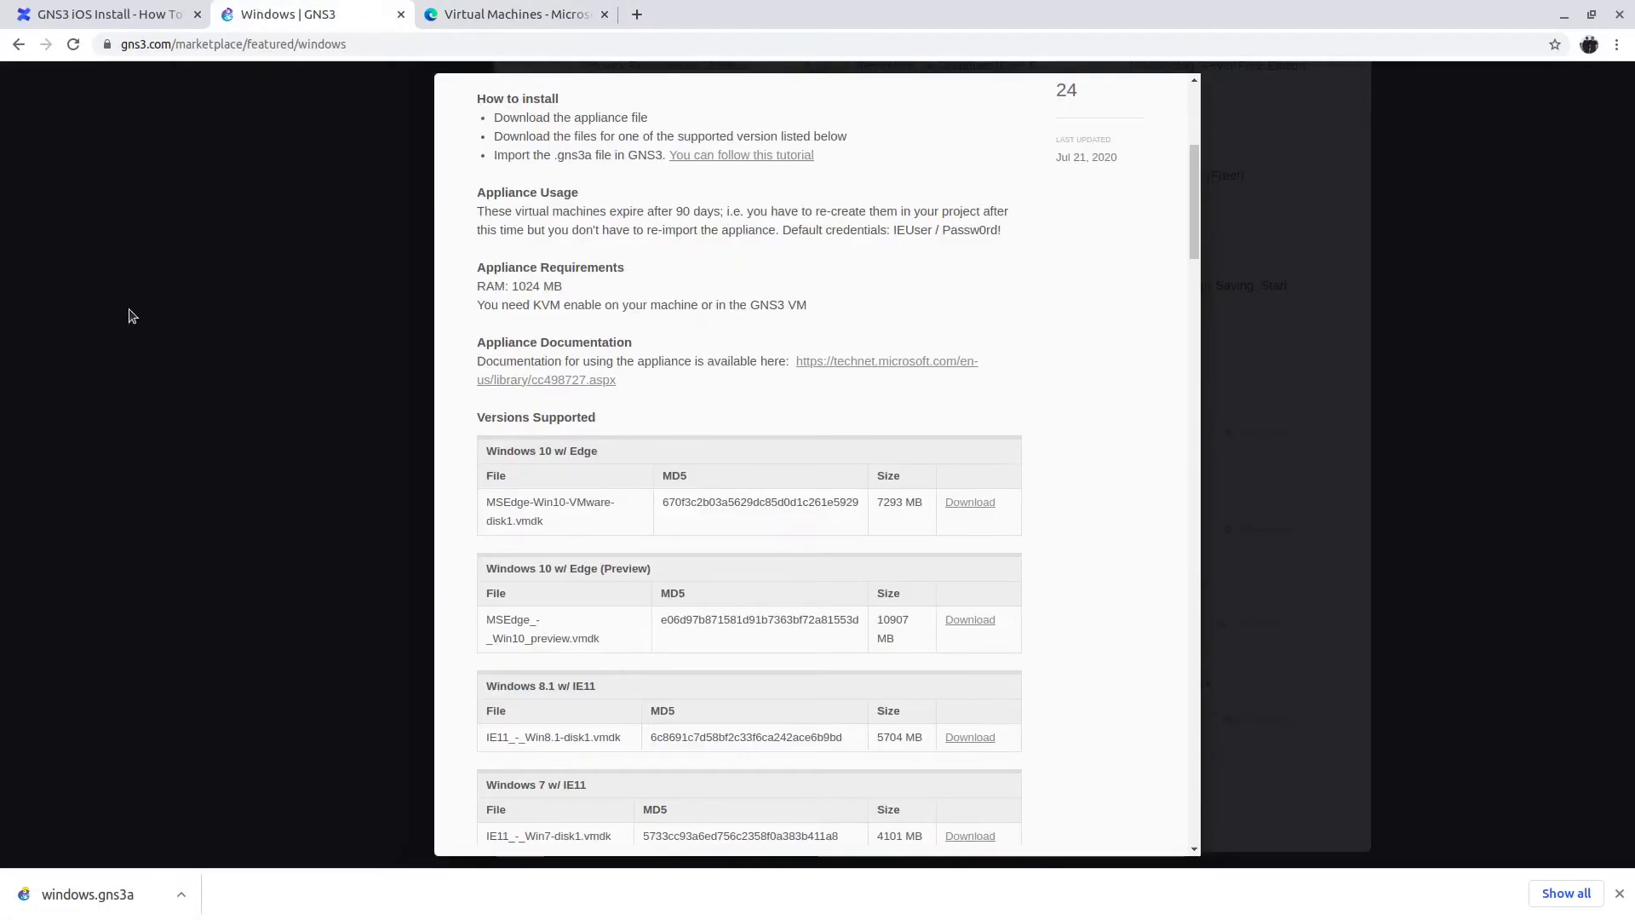
Close the Windows appliance details and load more items in the GNS3 Marketplace list to reach TacacsGUI.
left_click(482, 302)
scroll(1124, 477, "up", 4)
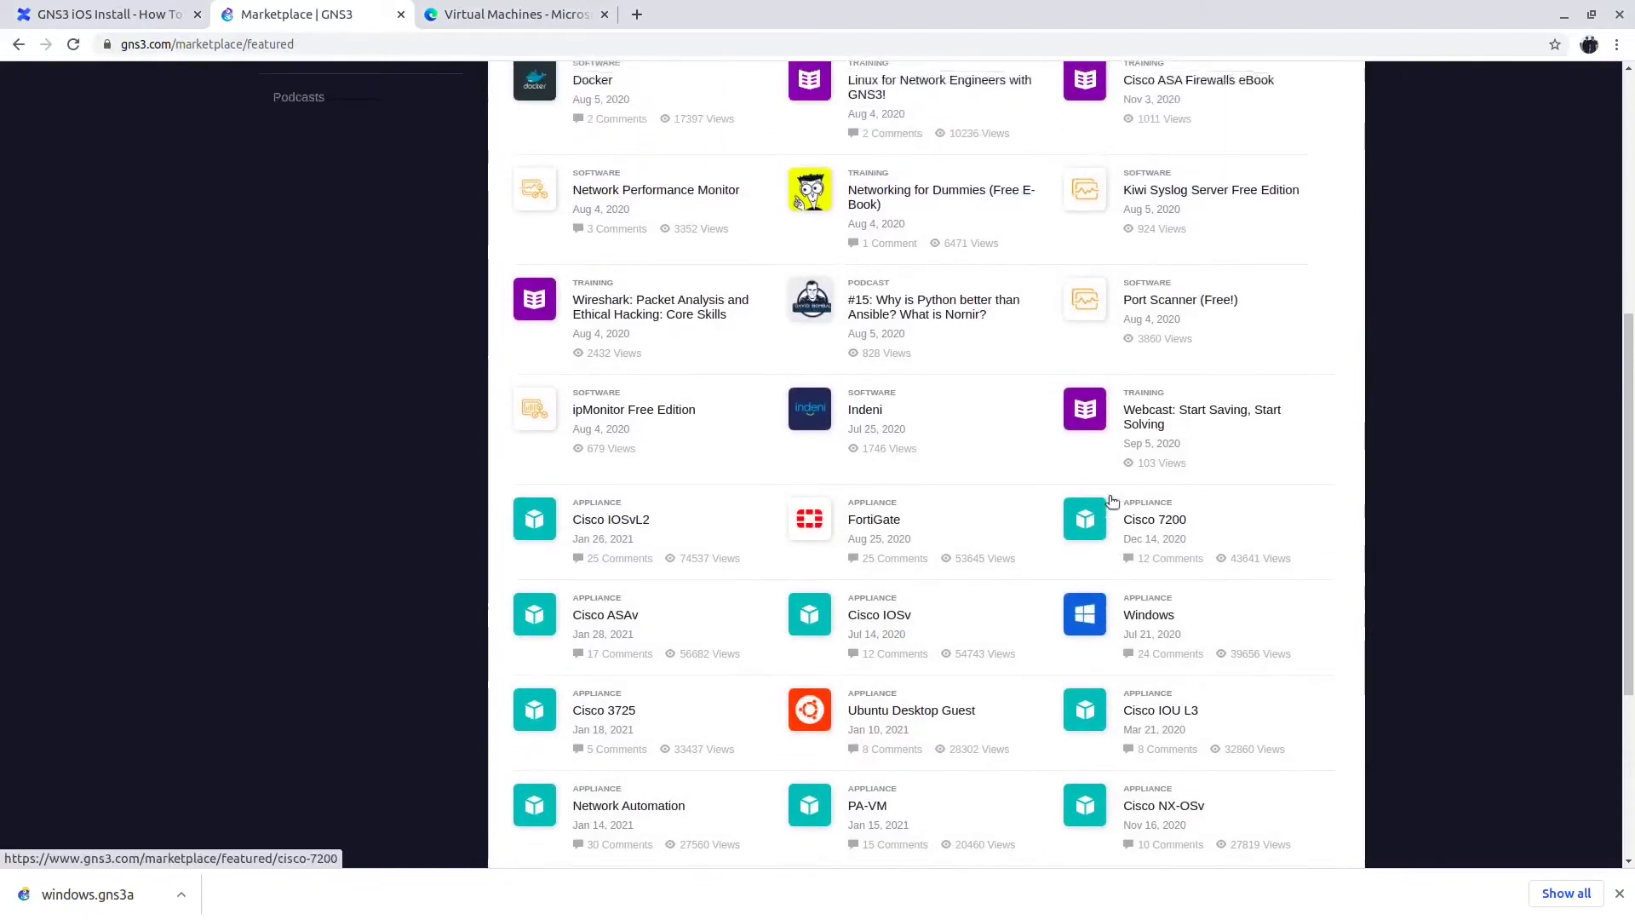
scroll(1122, 524, "down", 4)
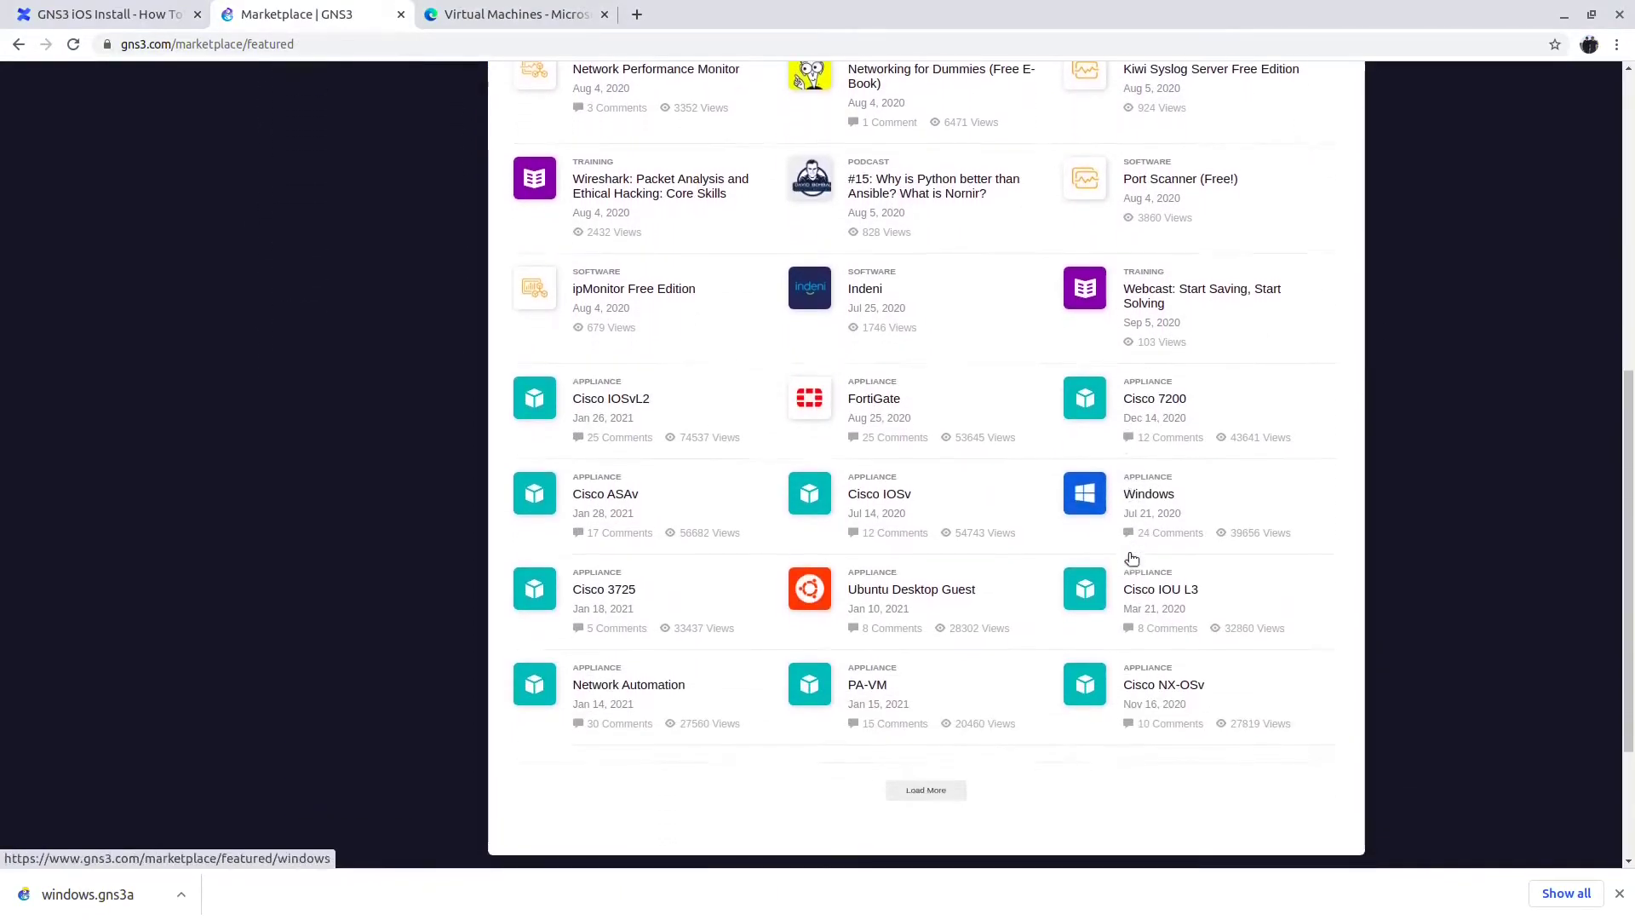
left_click(926, 786)
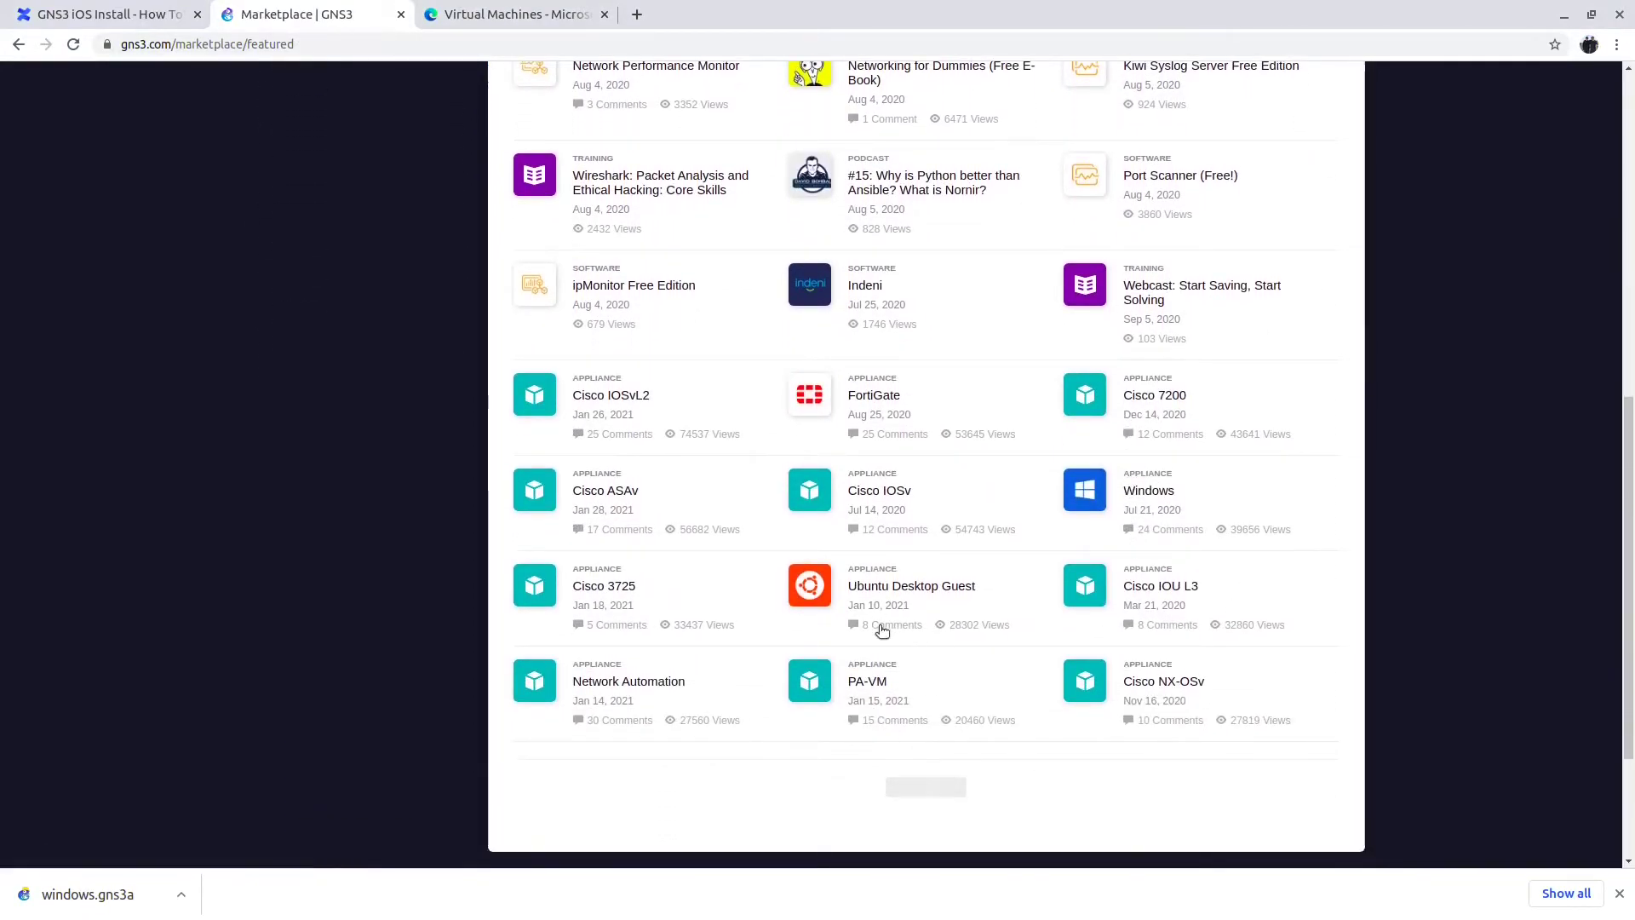
scroll(851, 511, "down", 10)
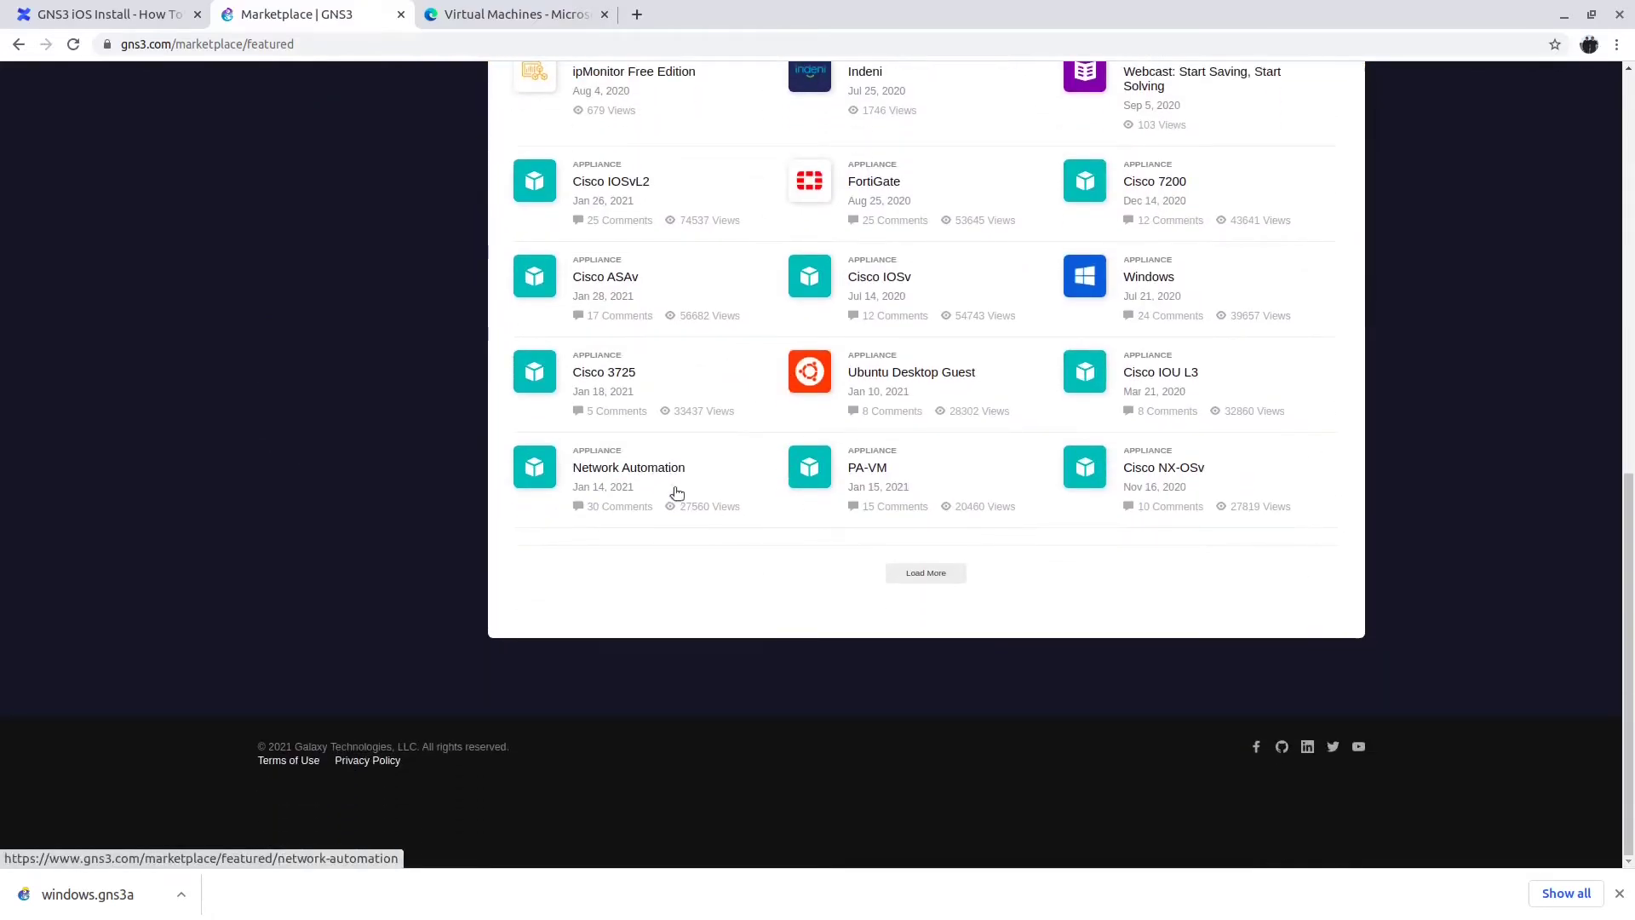
left_click(925, 573)
scroll(960, 576, "down", 3)
scroll(777, 635, "down", 3)
scroll(775, 636, "down", 3)
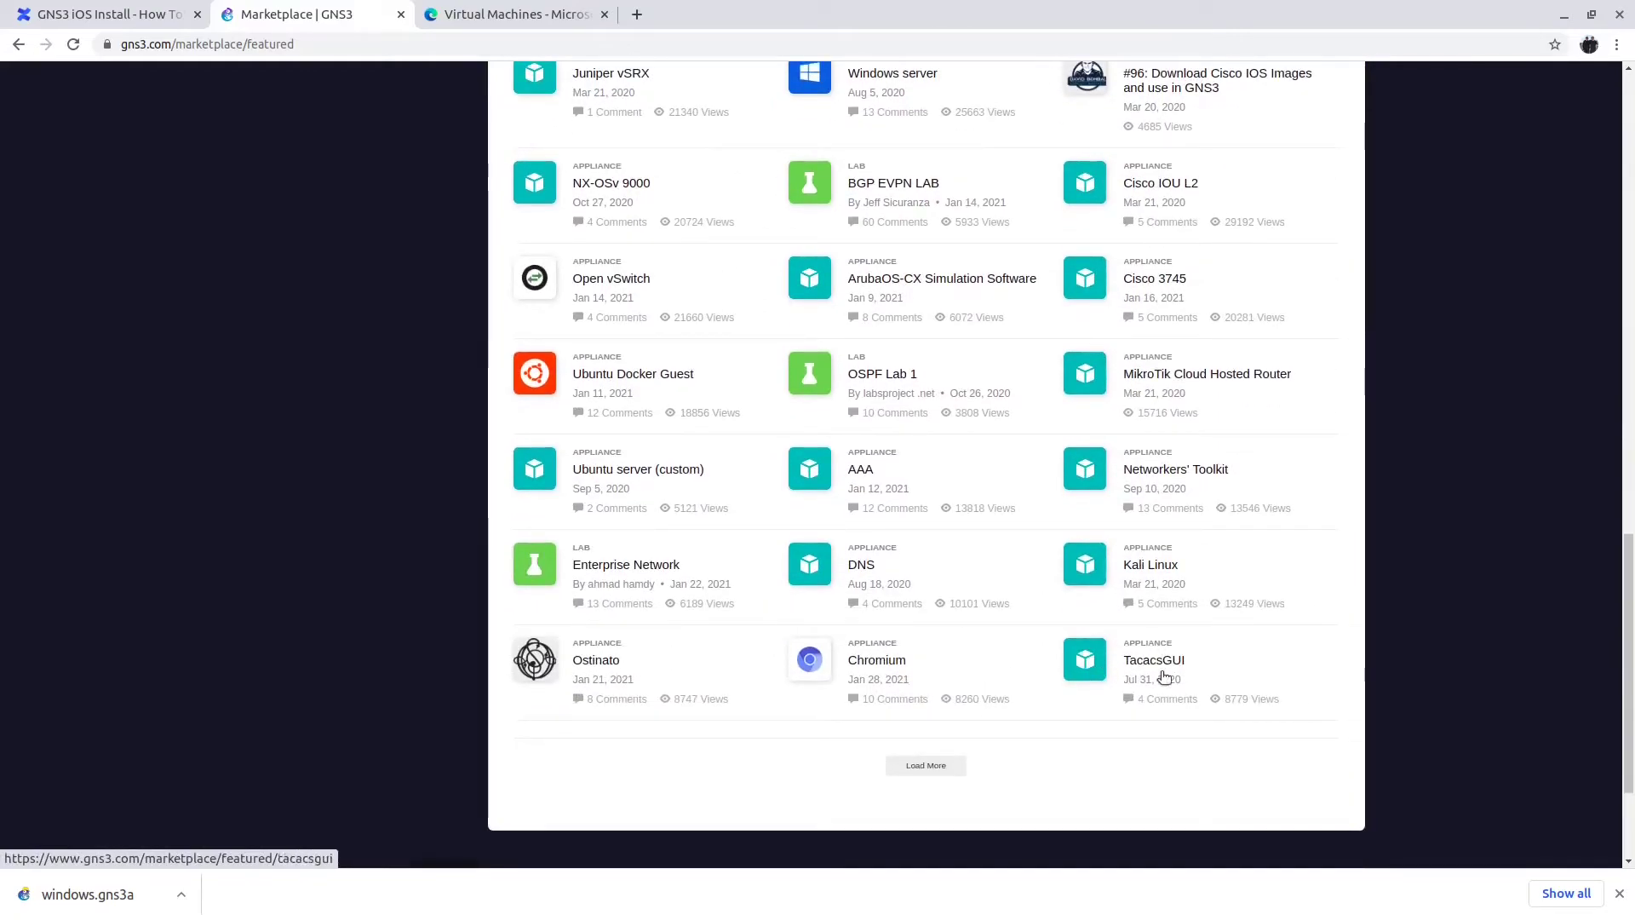
Open the TacacsGUI appliance and download its tac_plus.qcow2 image, accepting the download without a virus scan.
left_click(1169, 671)
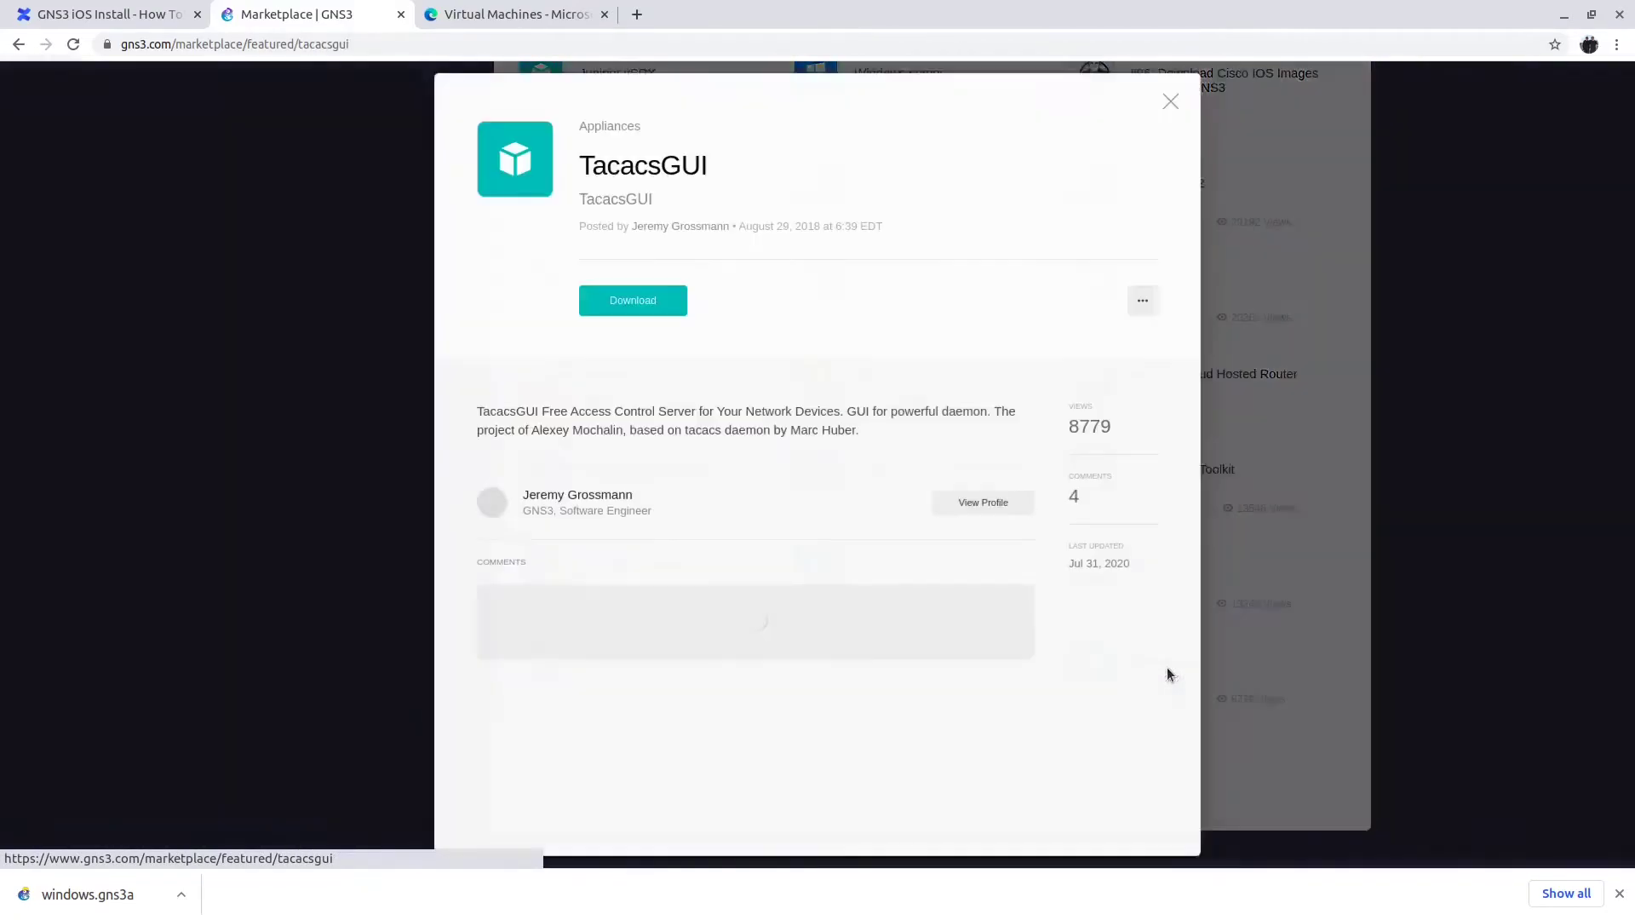
scroll(679, 370, "down", 3)
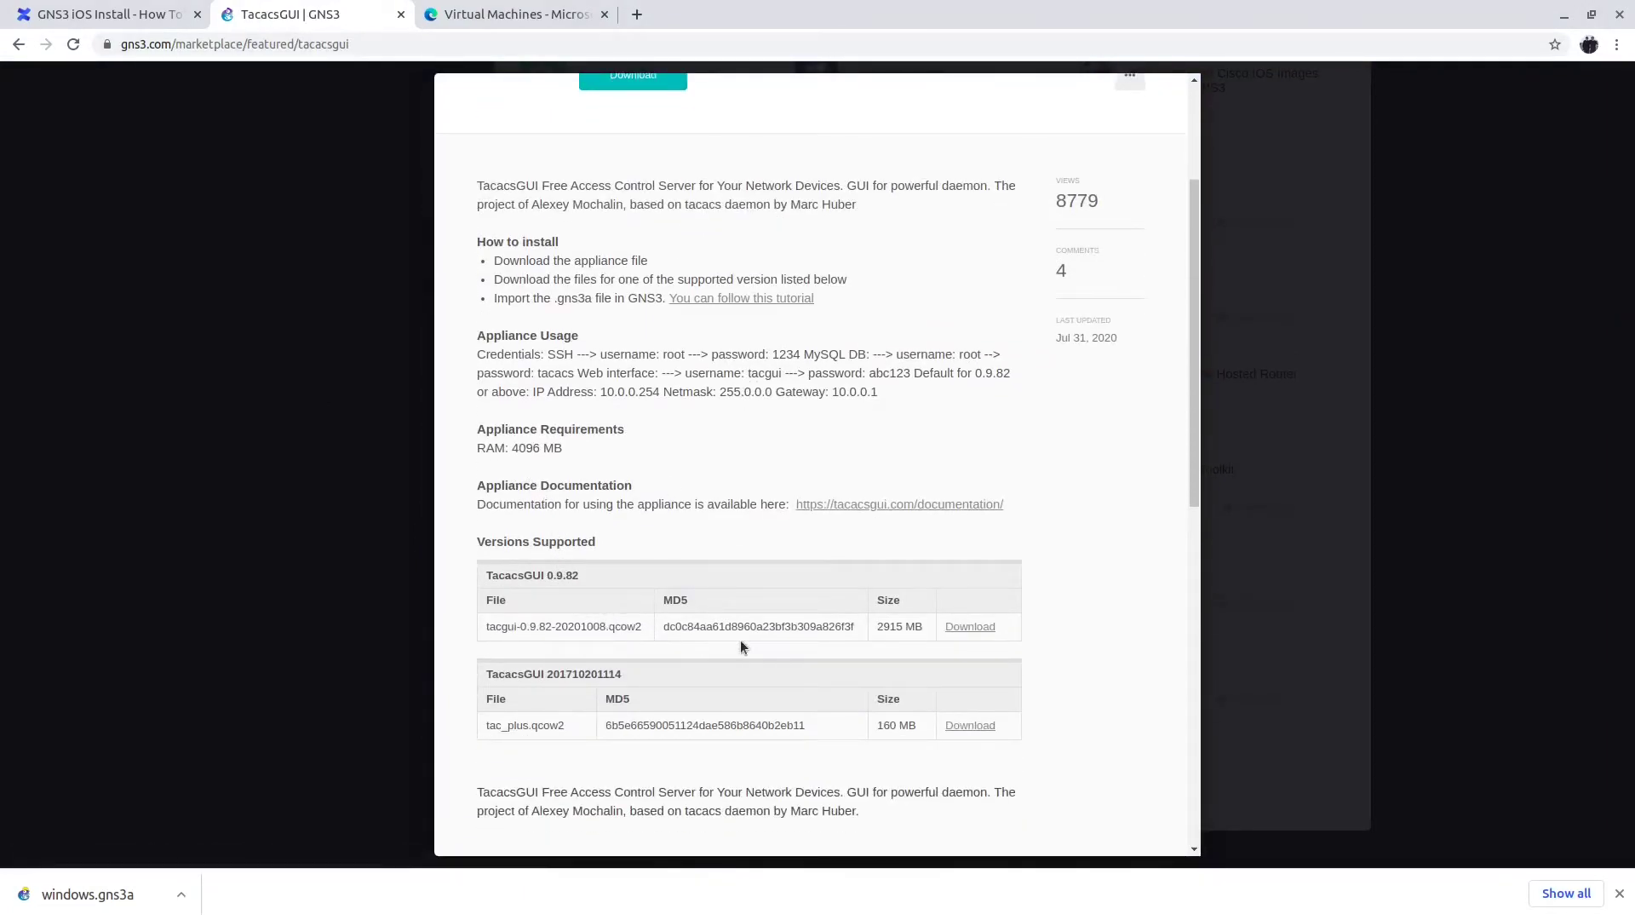
left_click(979, 725)
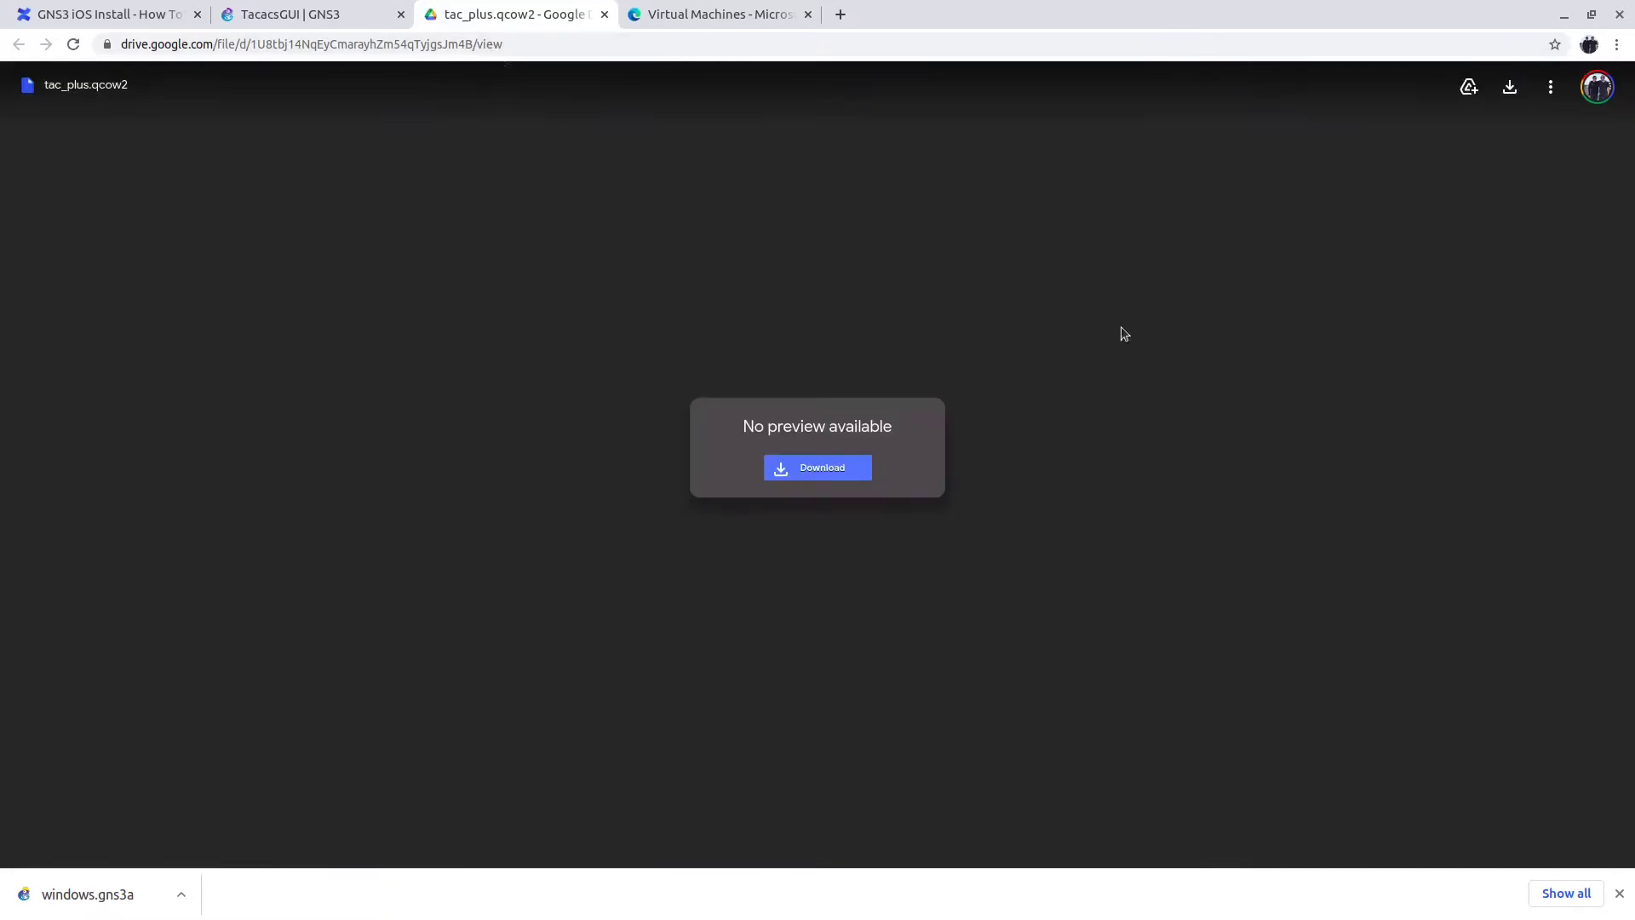
left_click(836, 464)
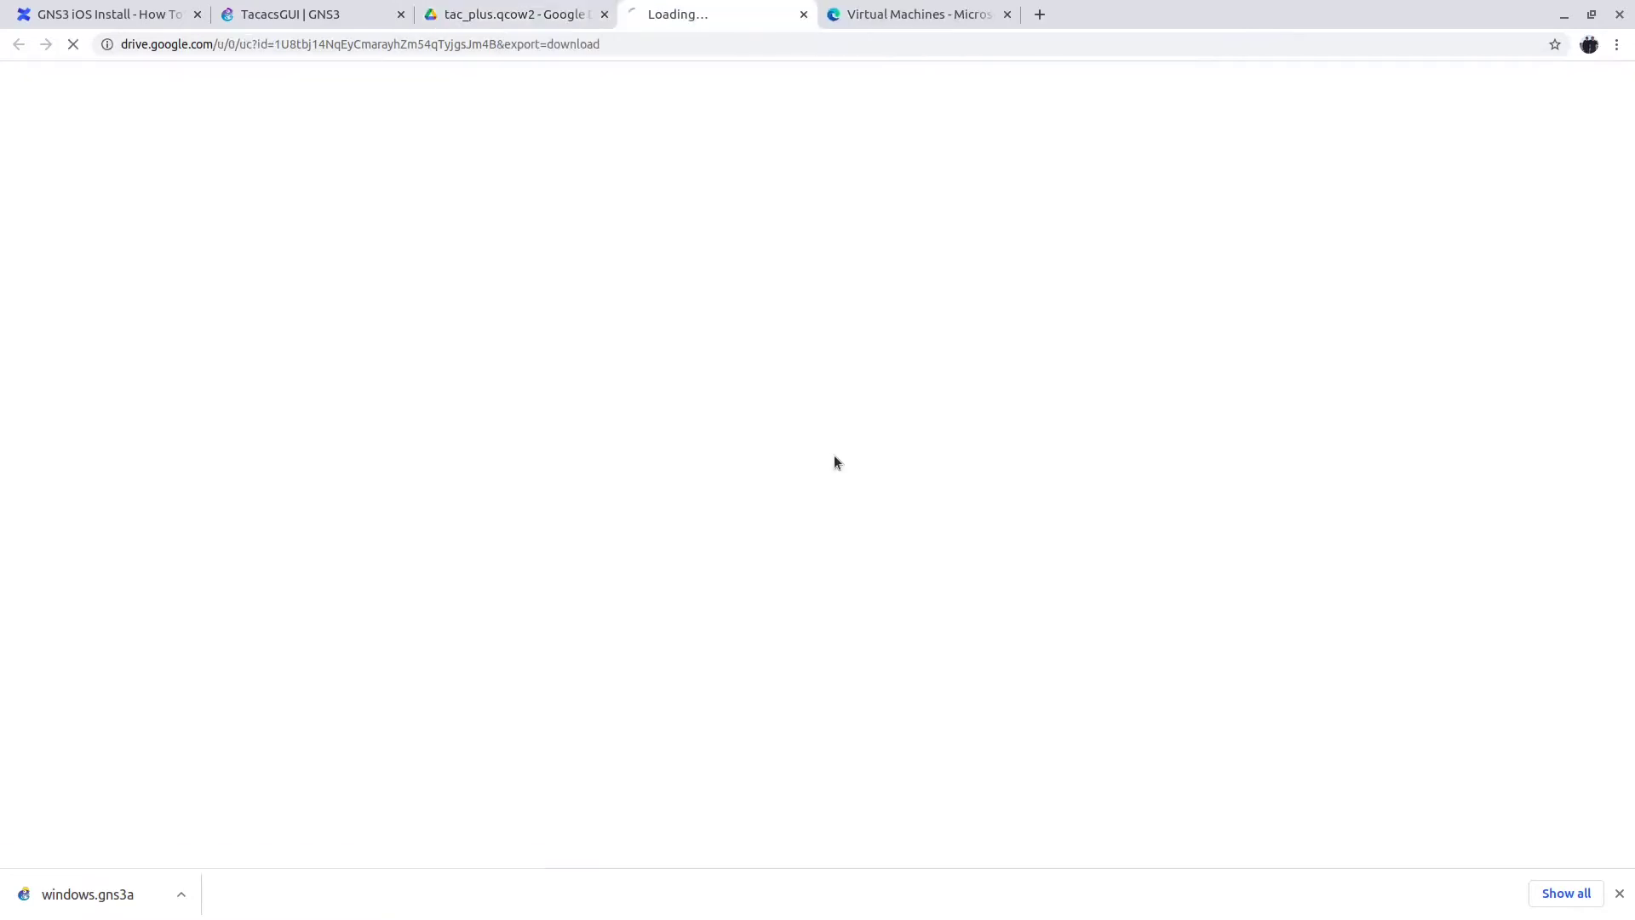
left_click(649, 233)
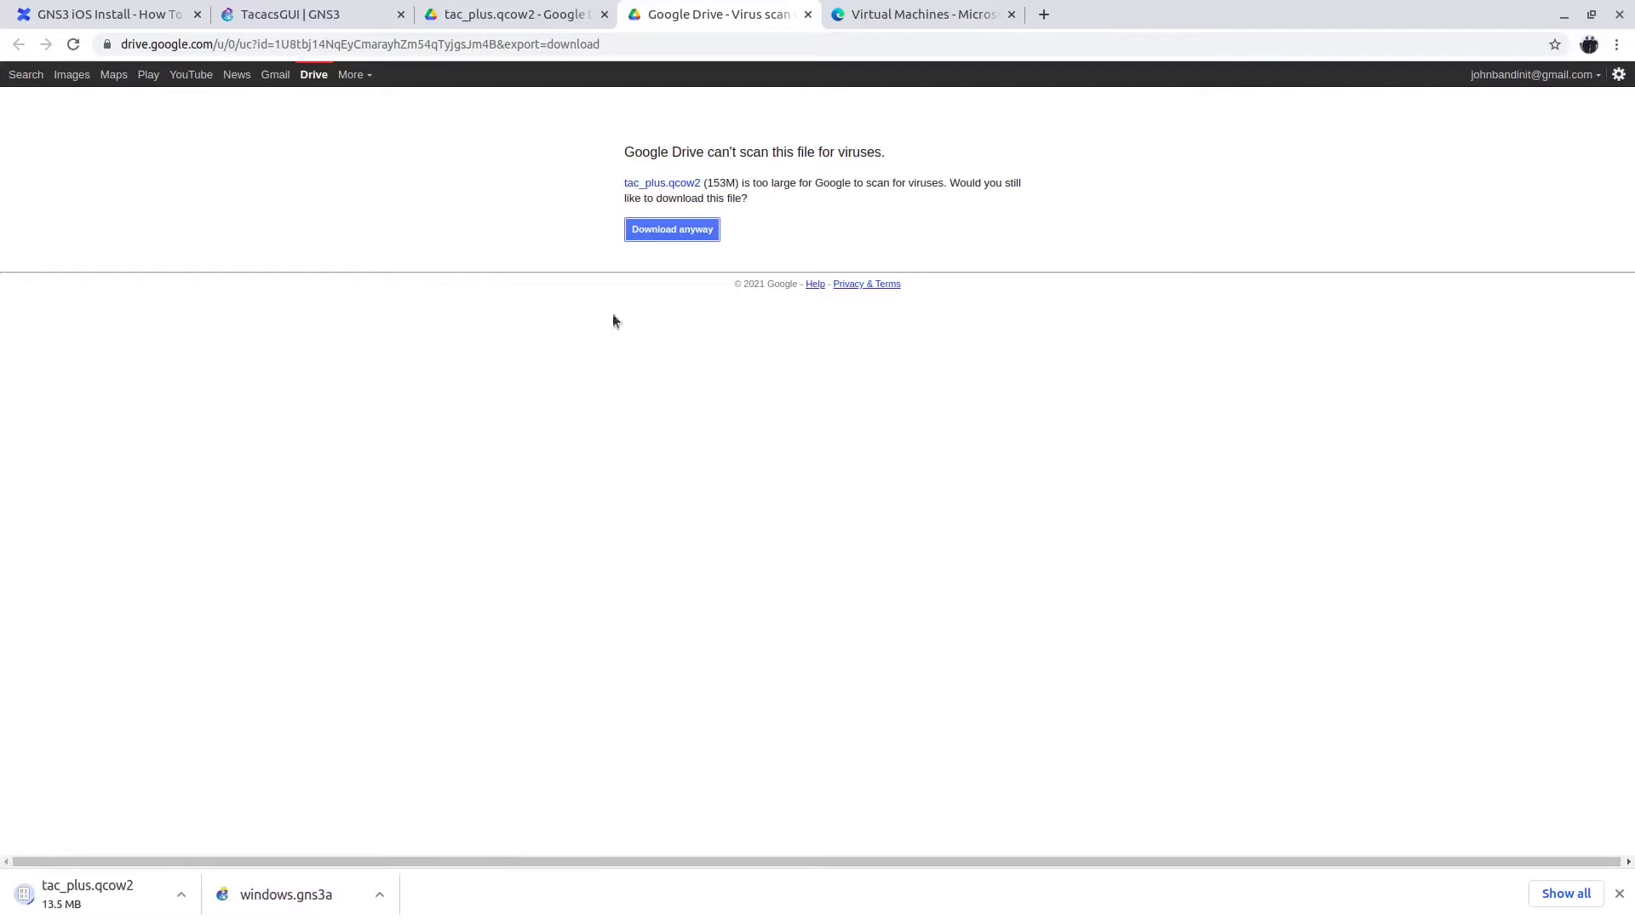
Download the TacacsGUI .gns3a appliance file from its marketplace page and review its description and default IP address.
left_click(445, 13)
left_click(307, 7)
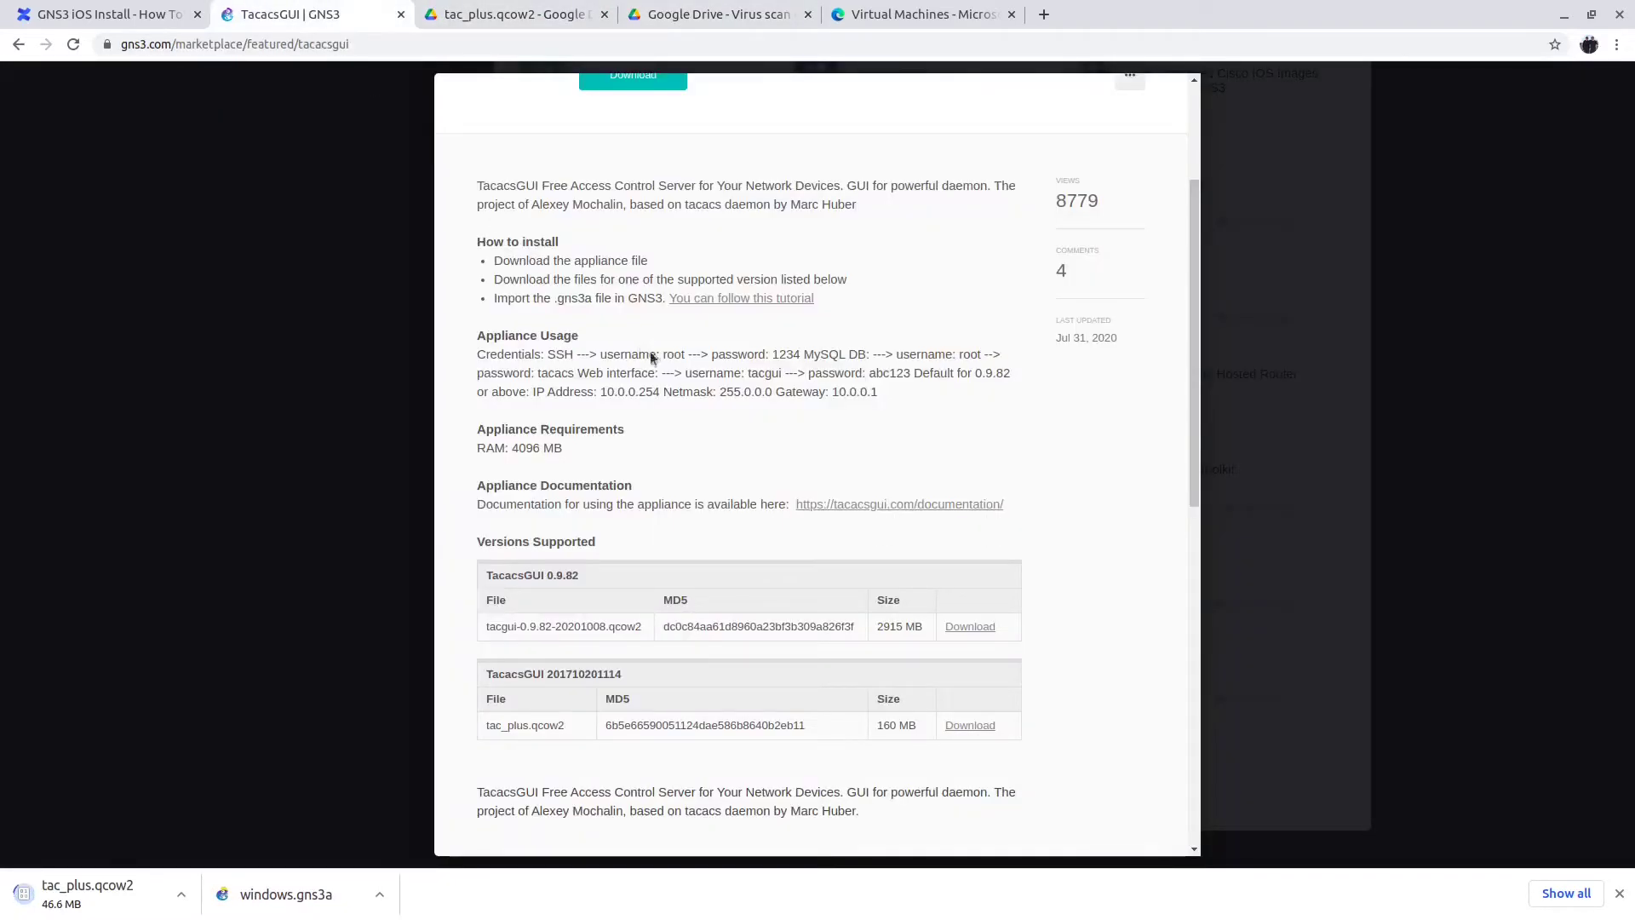
left_click(962, 630)
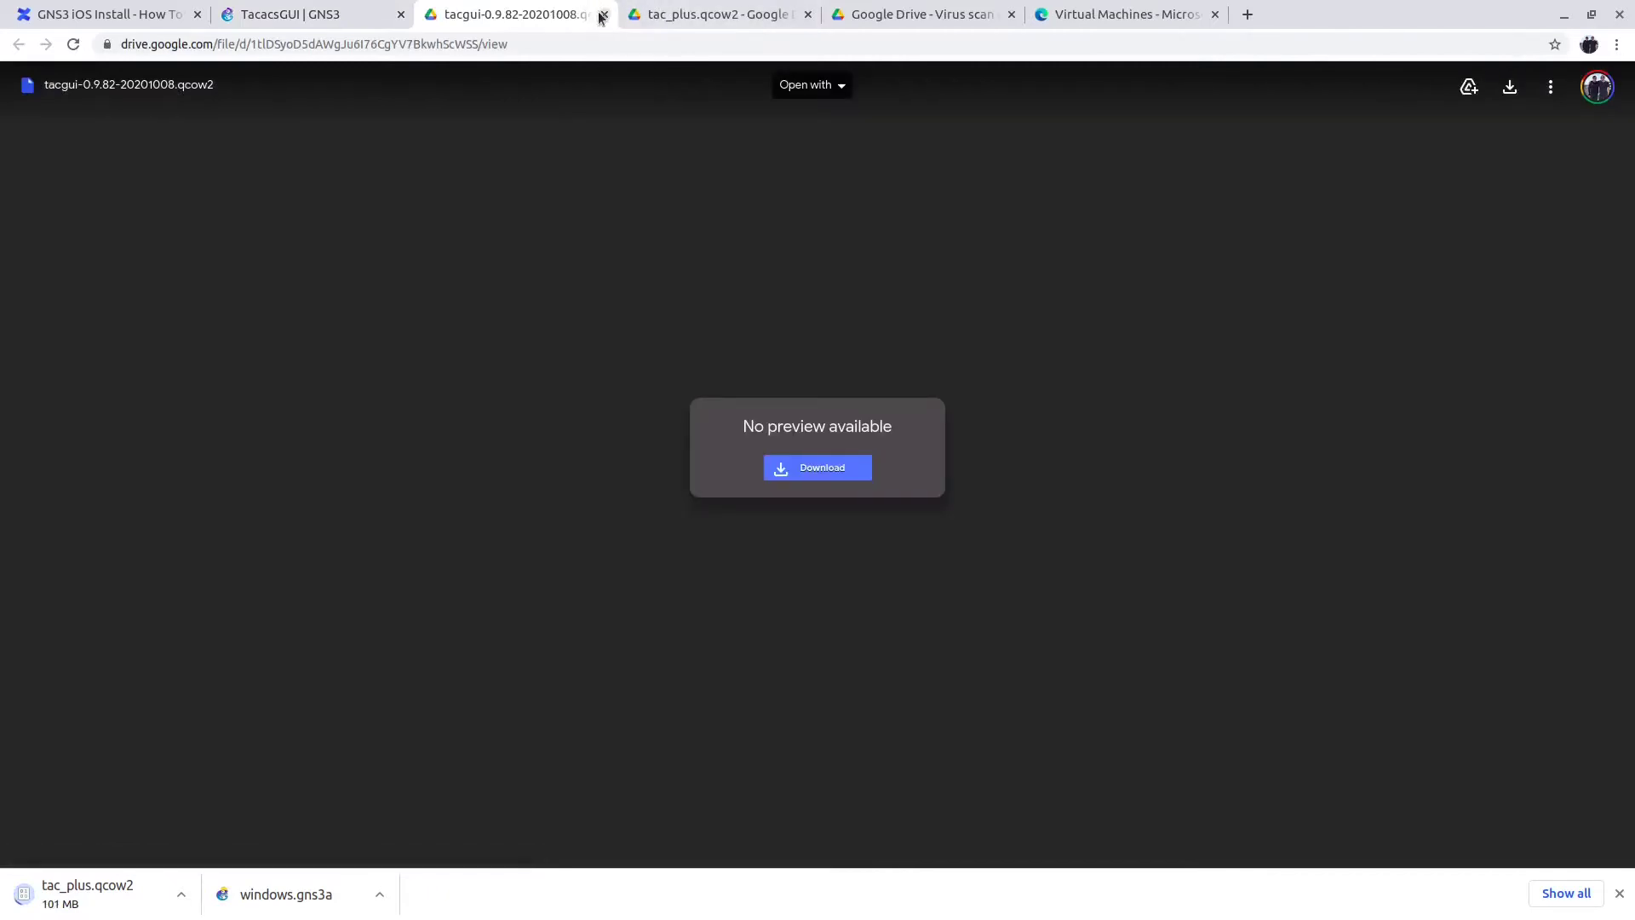
left_click(603, 15)
scroll(783, 269, "up", 3)
left_click(656, 303)
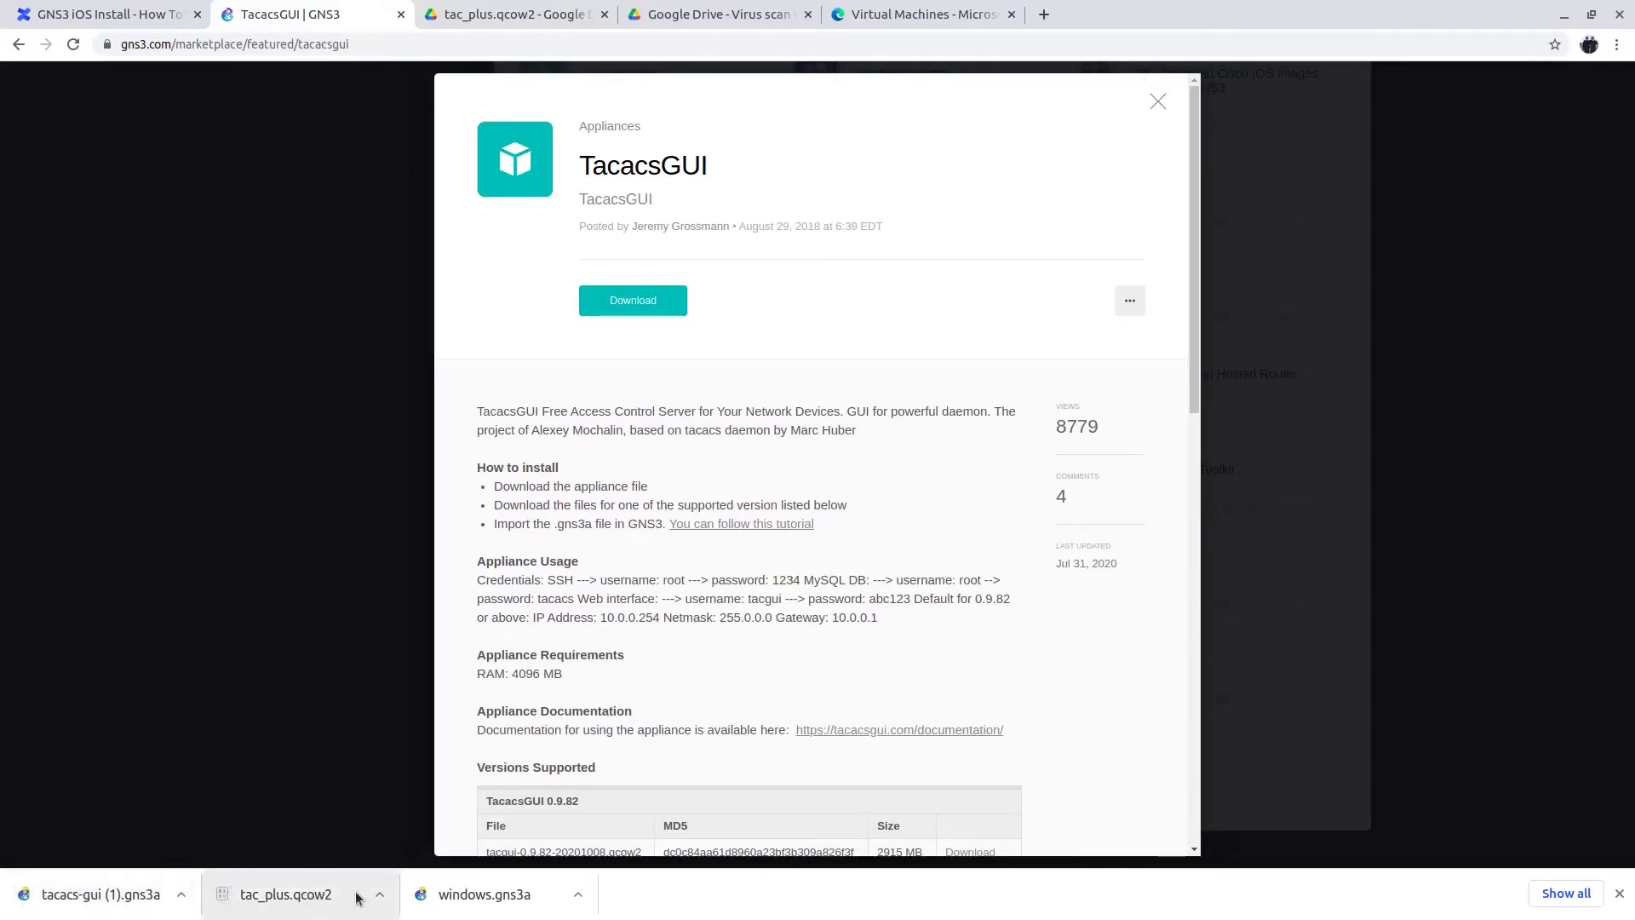
left_click_drag(503, 411, 775, 430)
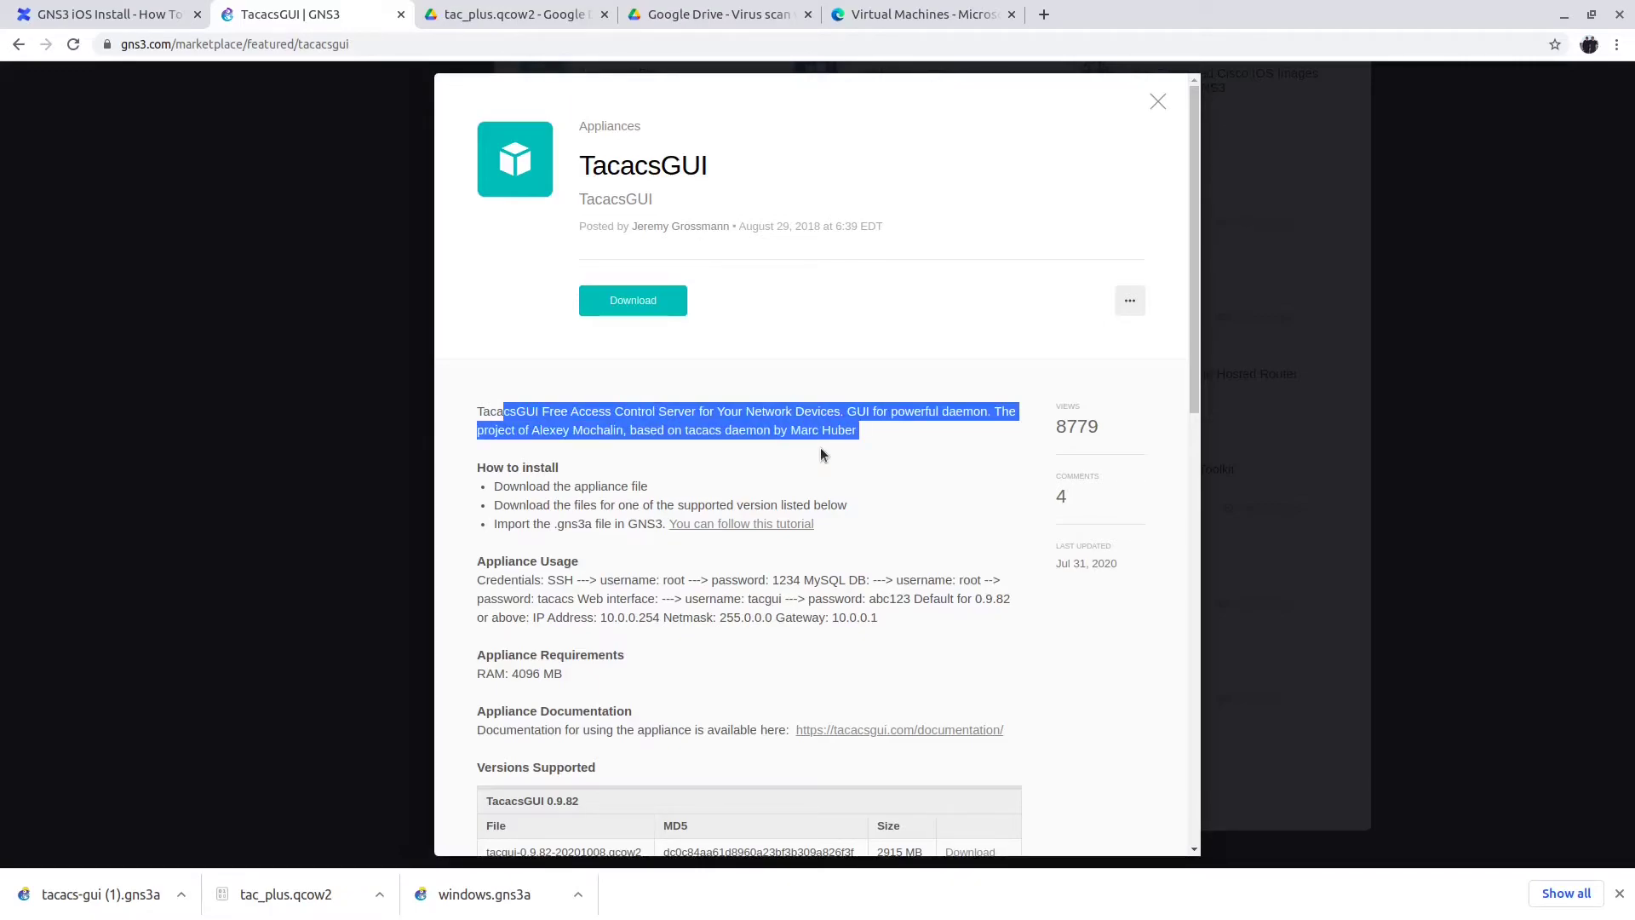
left_click_drag(661, 614, 602, 614)
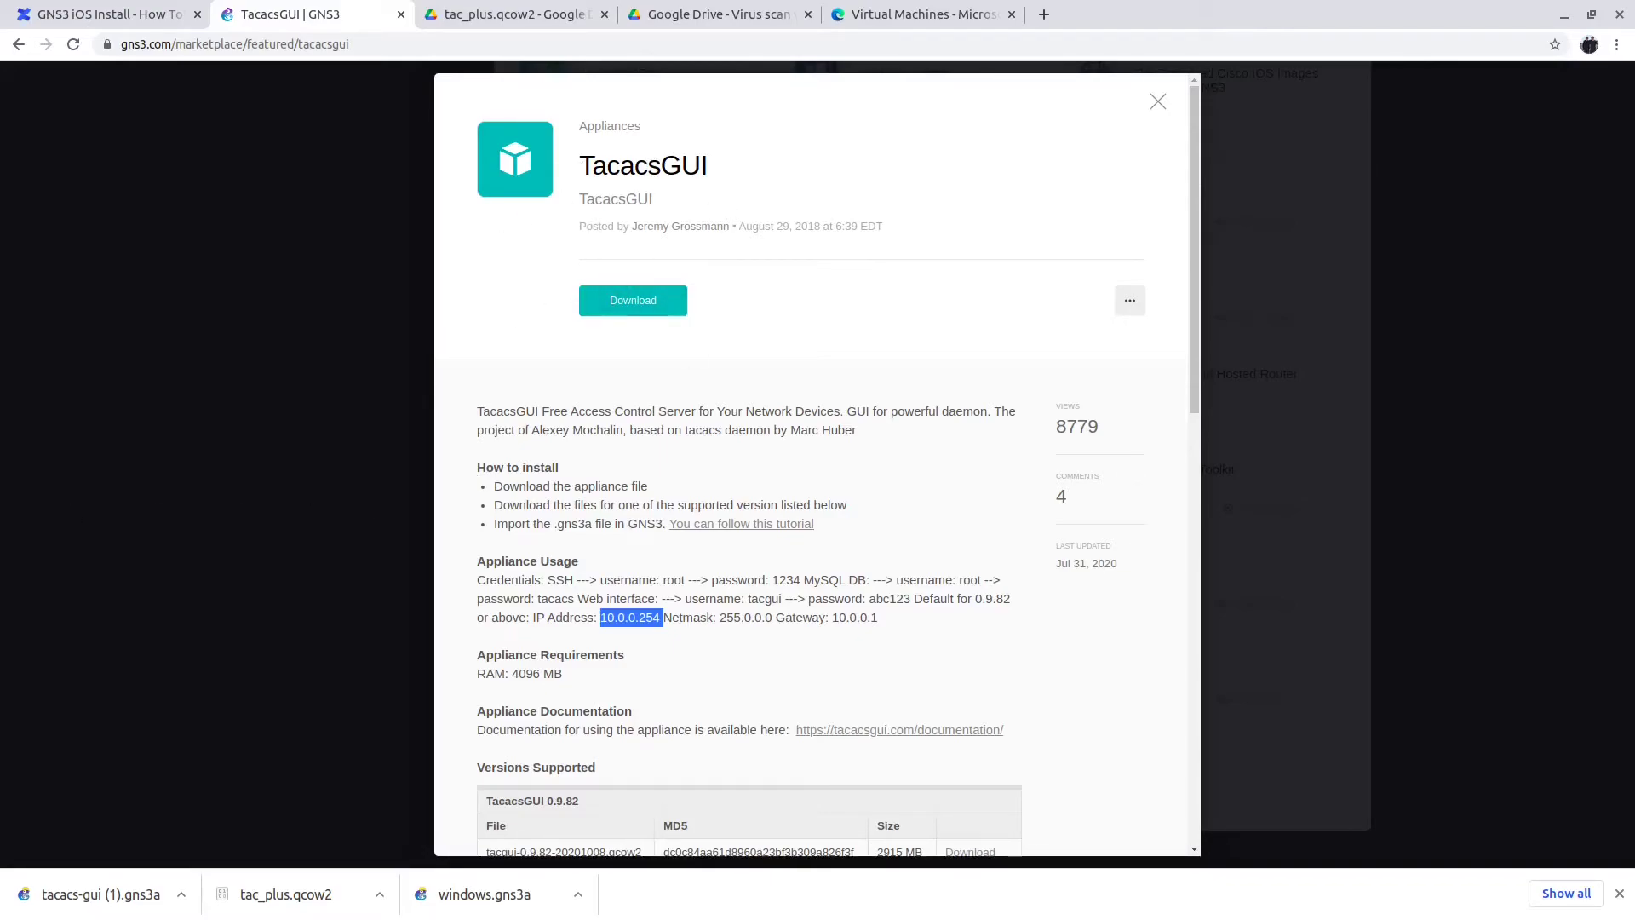
Switch to GNS3 and start a new template by importing the TacacsGUI .gns3a file from the Downloads folder.
key("alt+Tab")
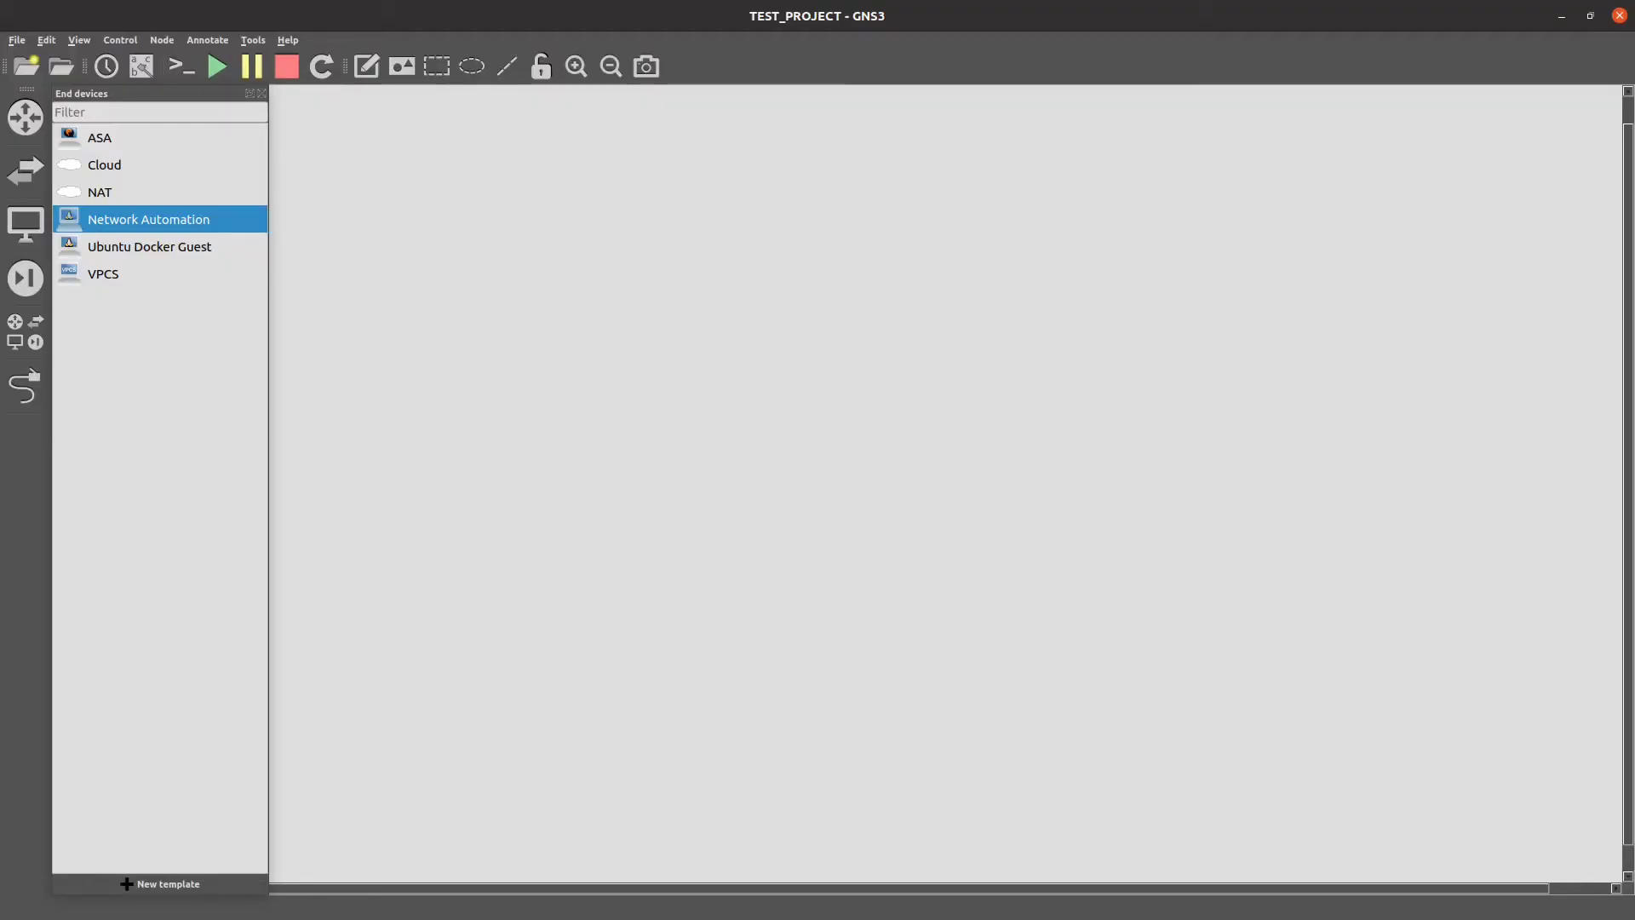
left_click(180, 885)
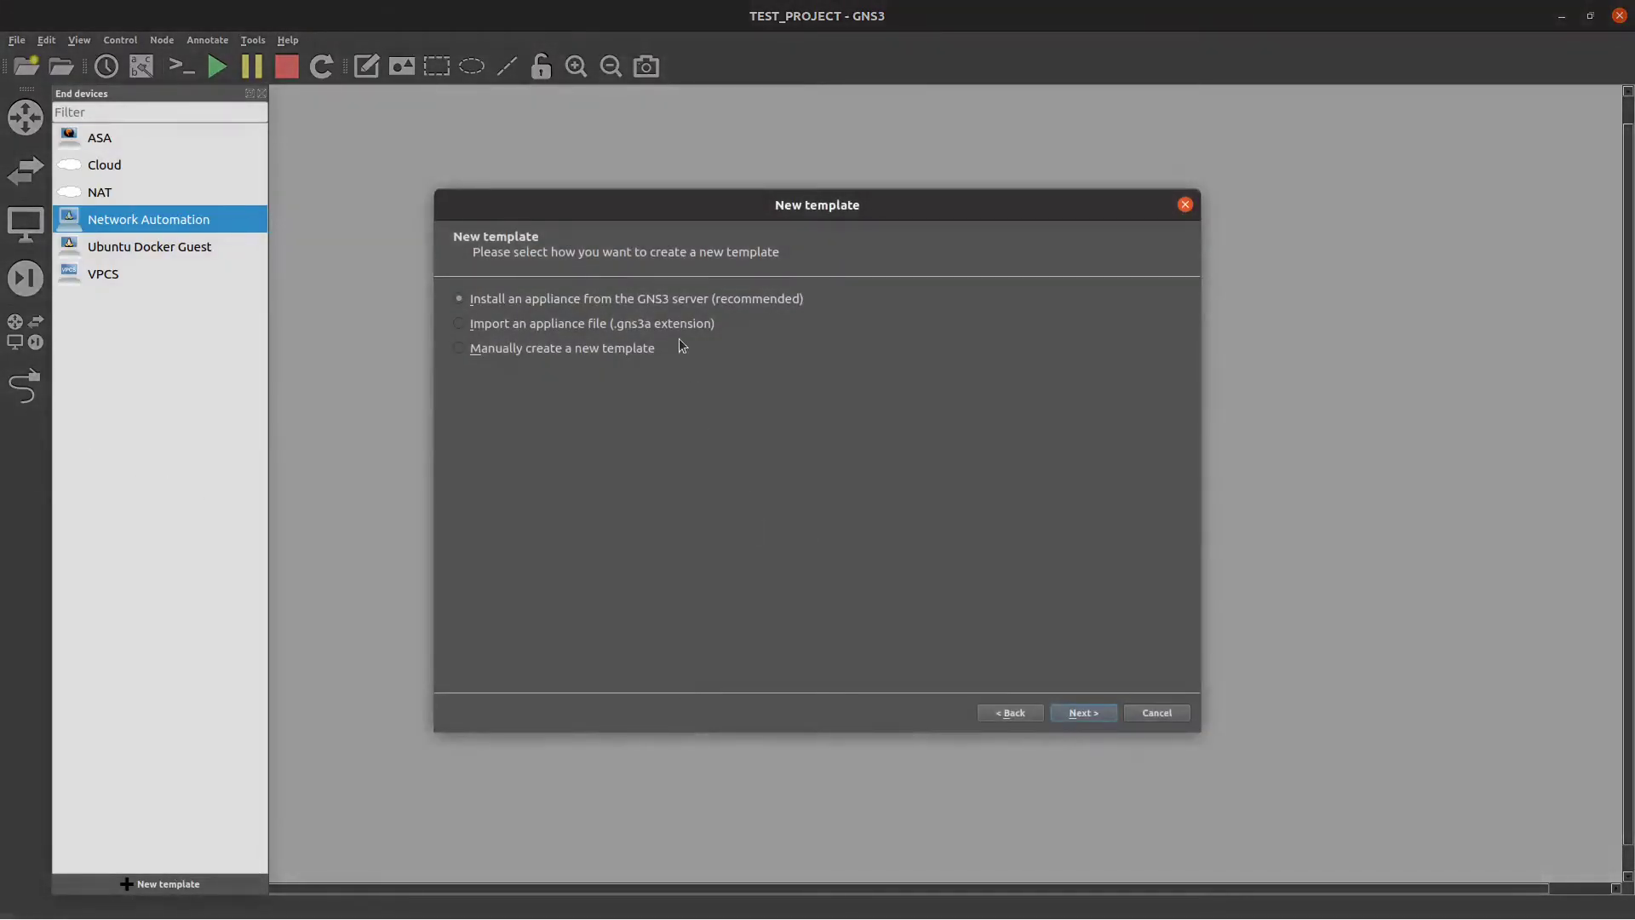
left_click(1083, 712)
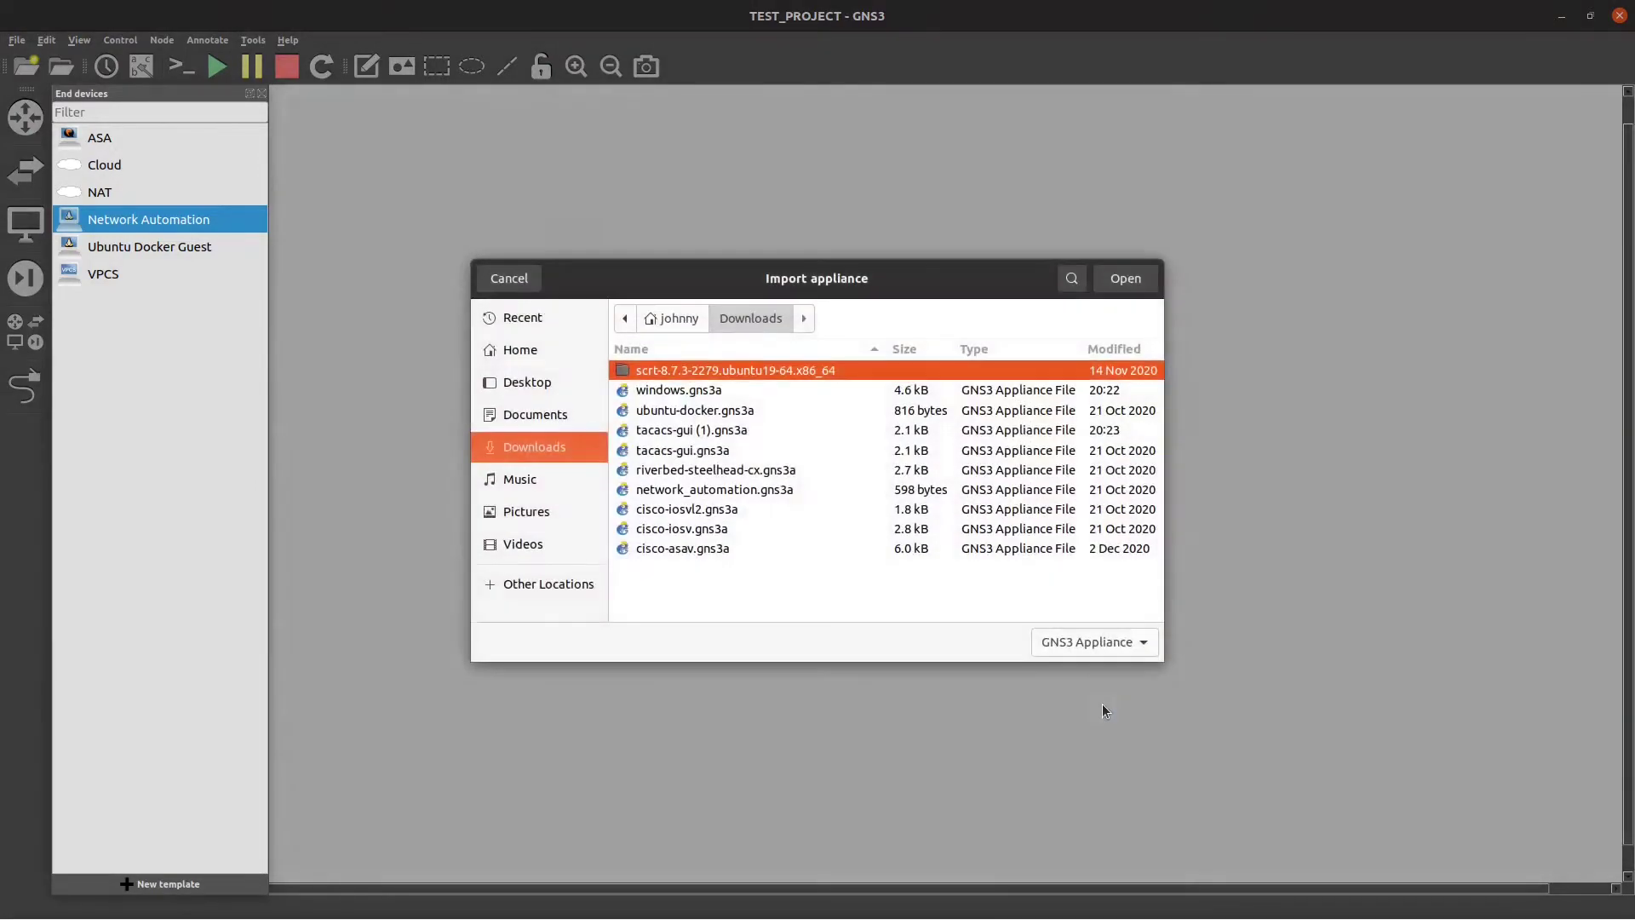
left_click(735, 450)
left_click(1094, 430)
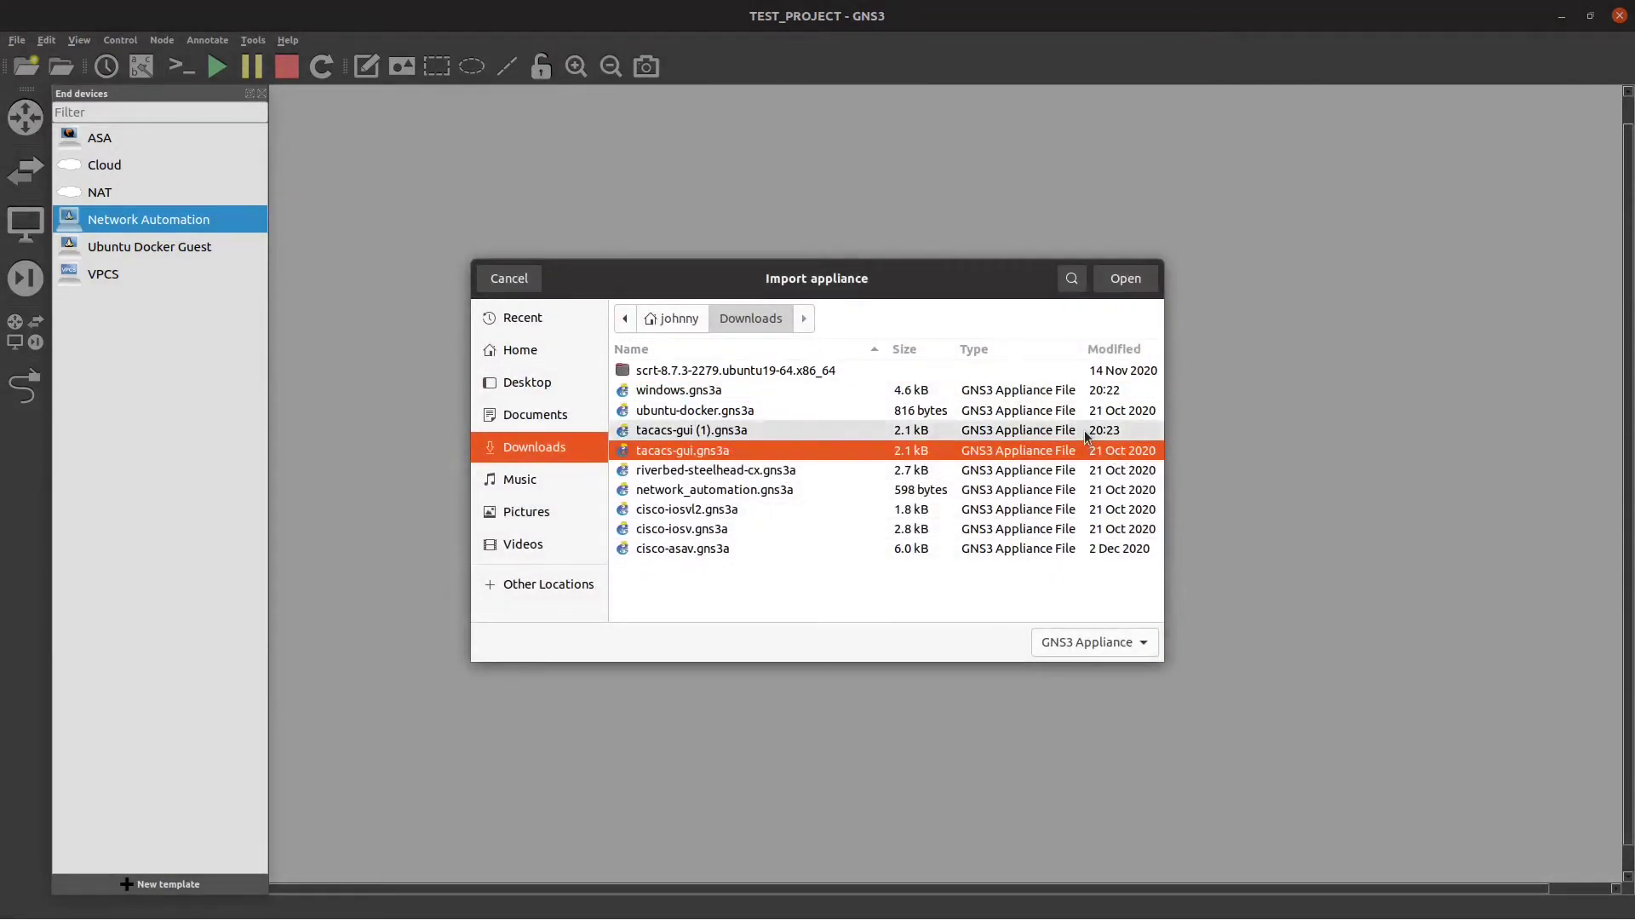
left_click(1126, 281)
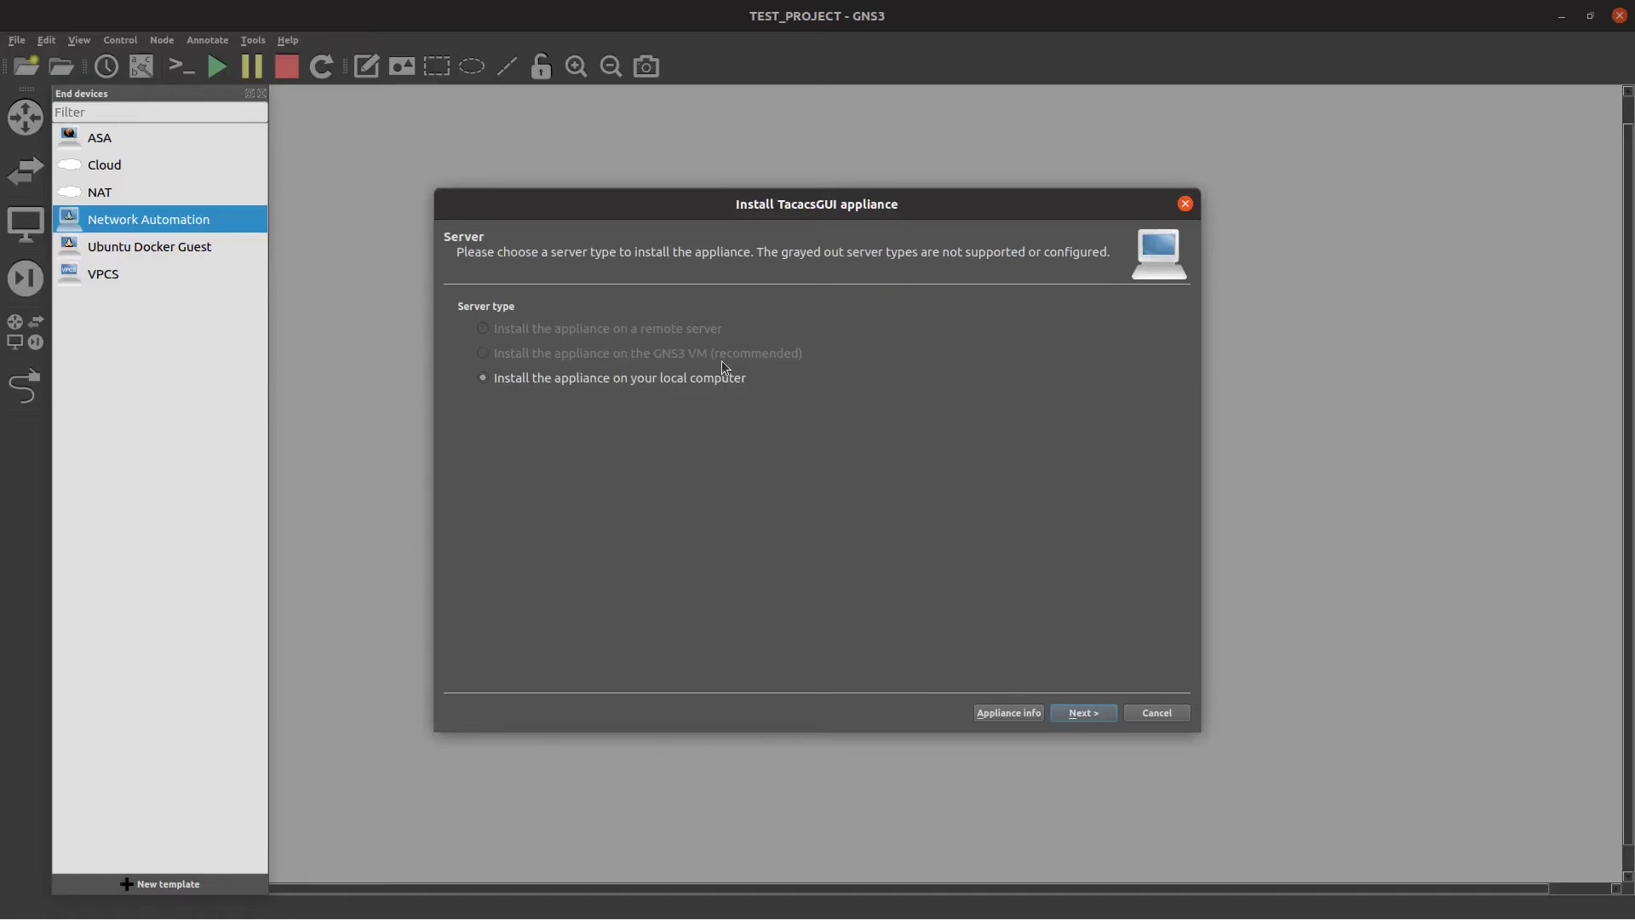
Set TacacsGUI to install on the local computer with /usr/bin/qemu-system-x86_64 (v4.2.1) and expand both versions' required files.
left_click(1084, 713)
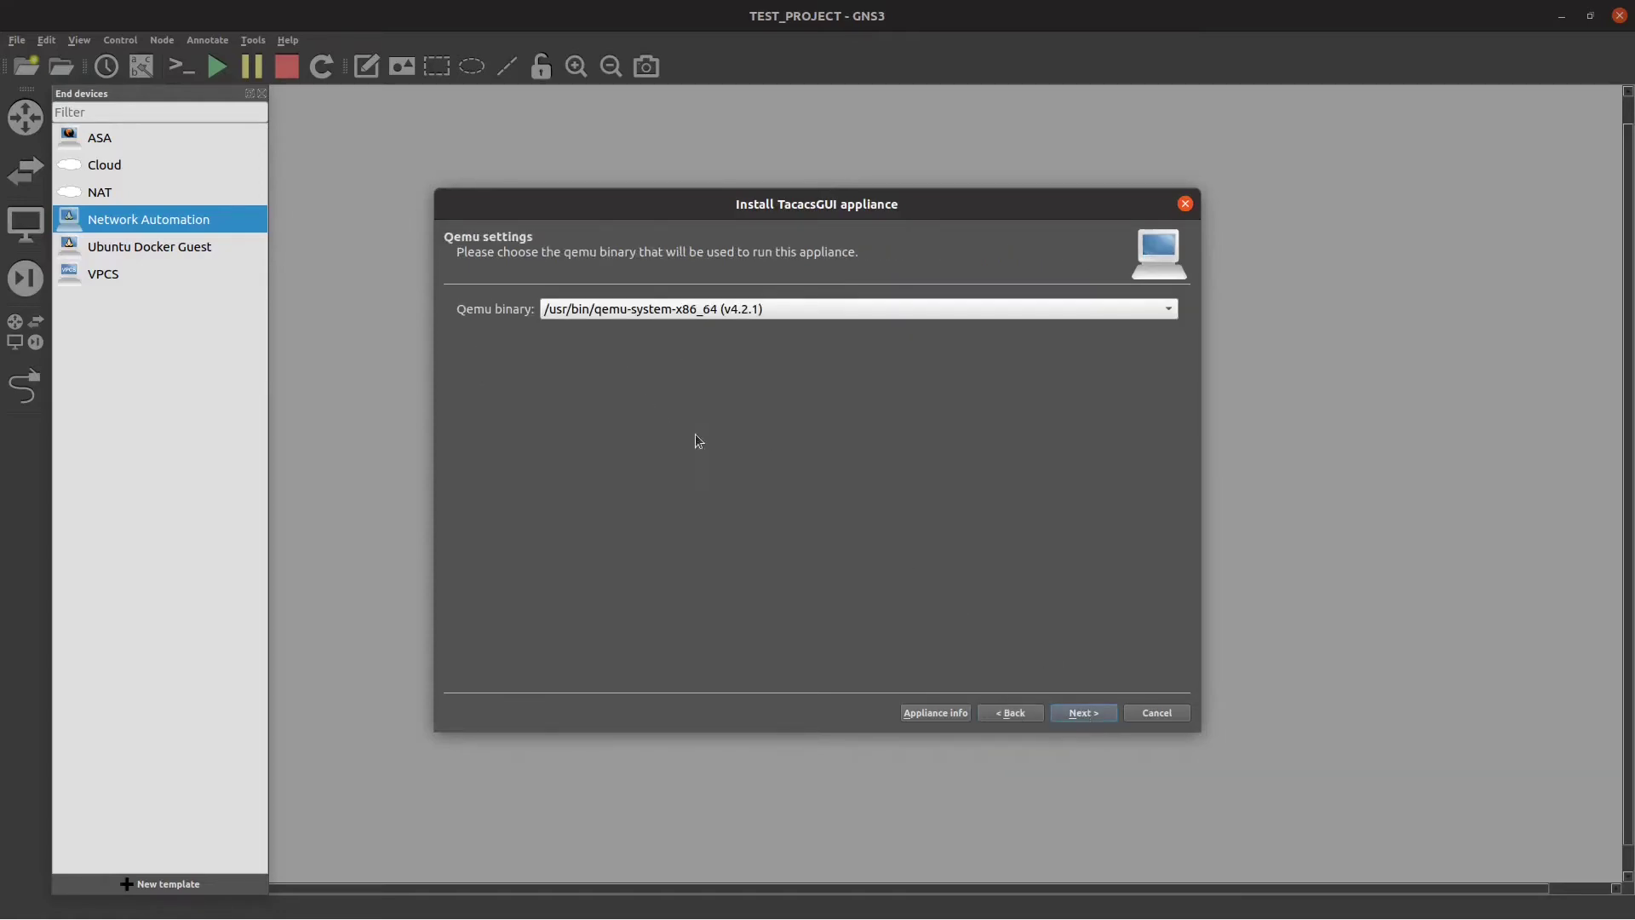
left_click(1088, 719)
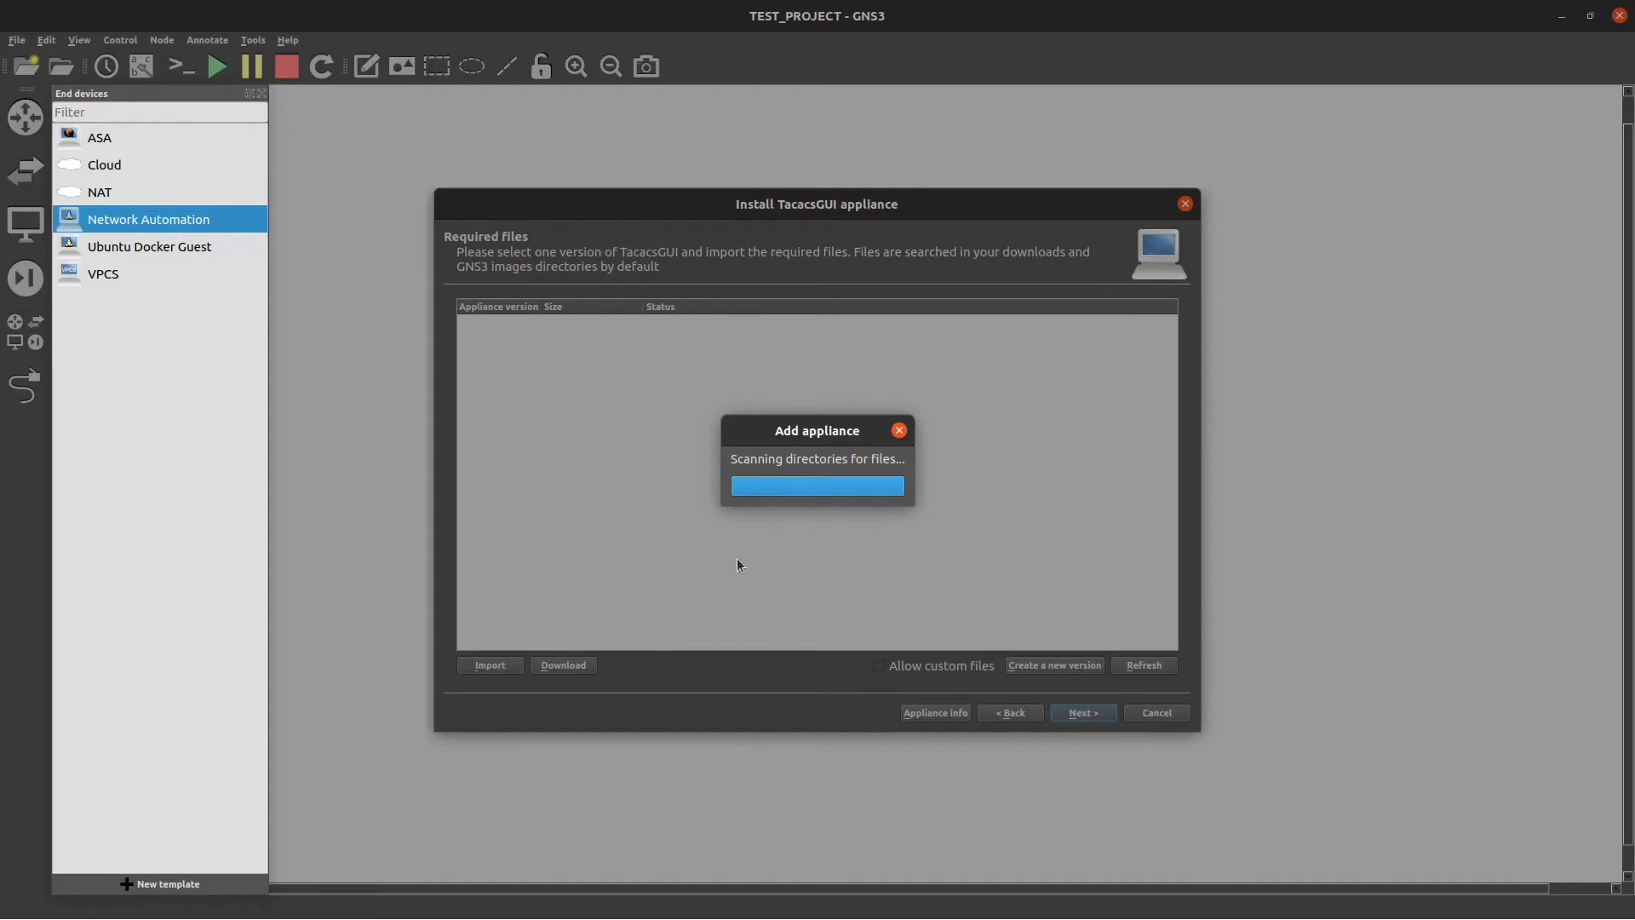
left_click(466, 335)
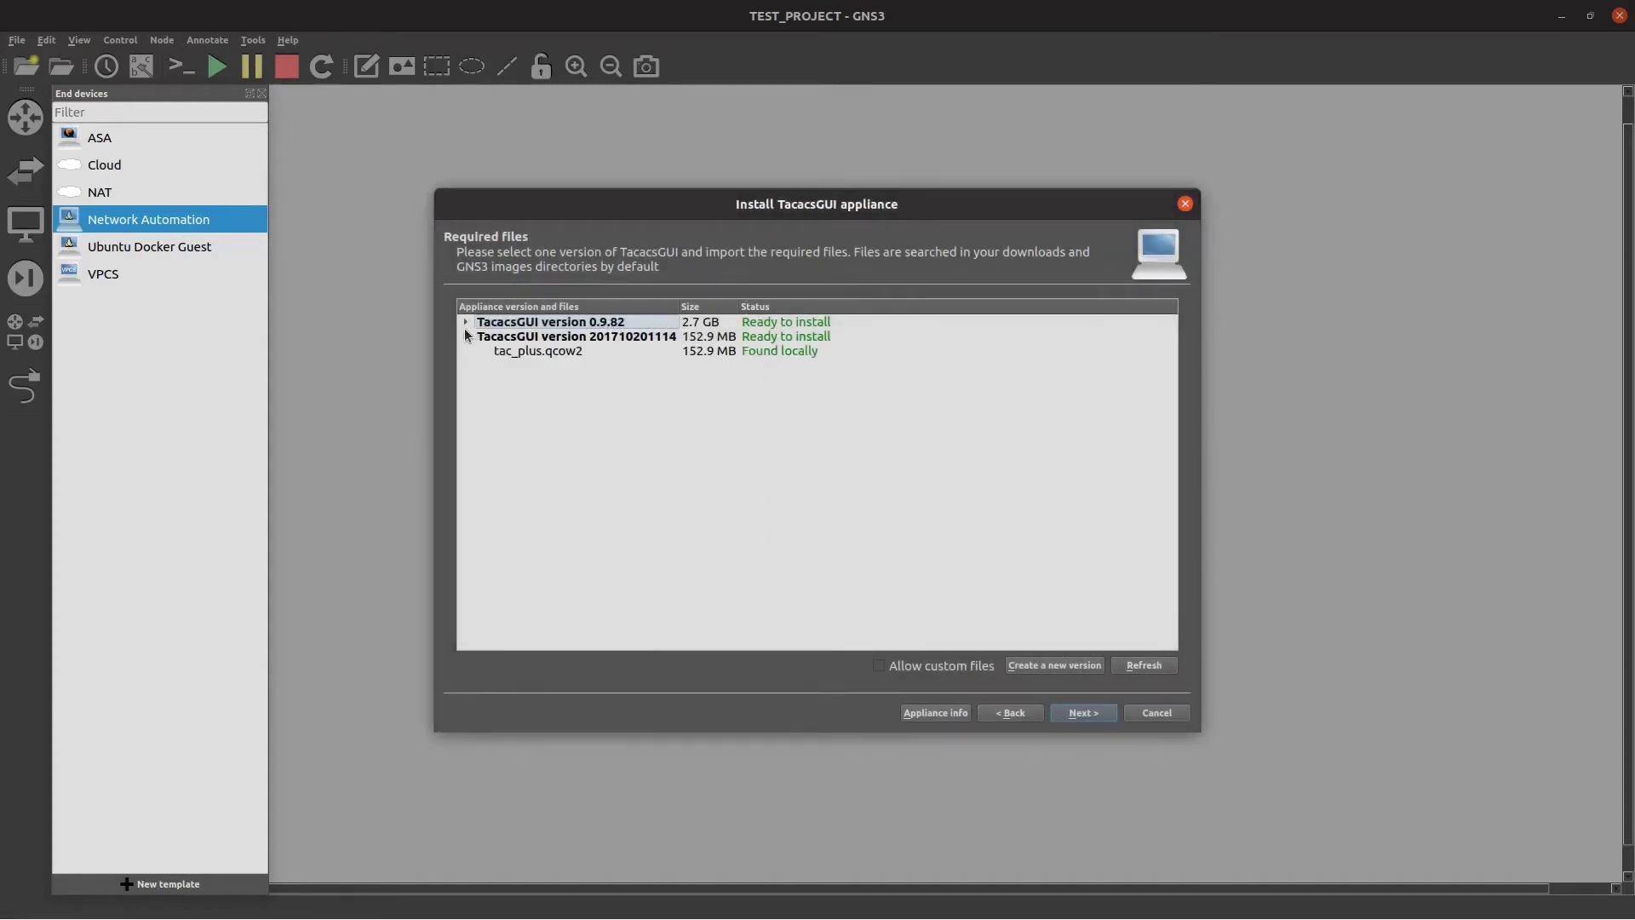
left_click(465, 323)
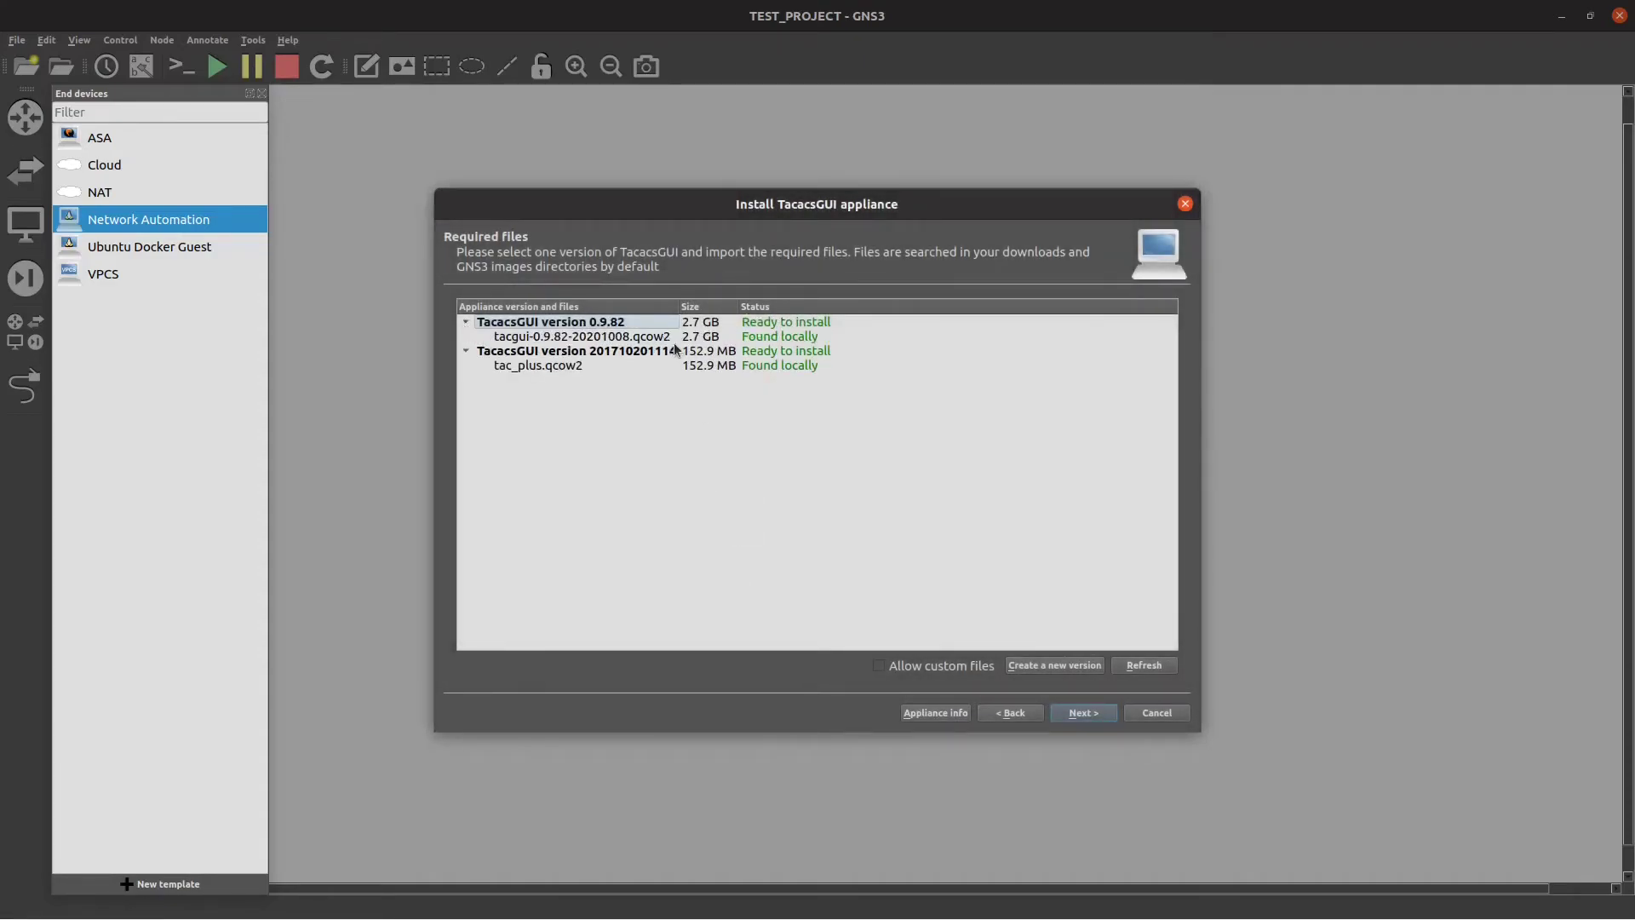
Choose TacacsGUI version 0.9.82 and confirm its installation.
left_click(647, 366)
left_click(646, 349)
left_click(646, 337)
left_click(645, 322)
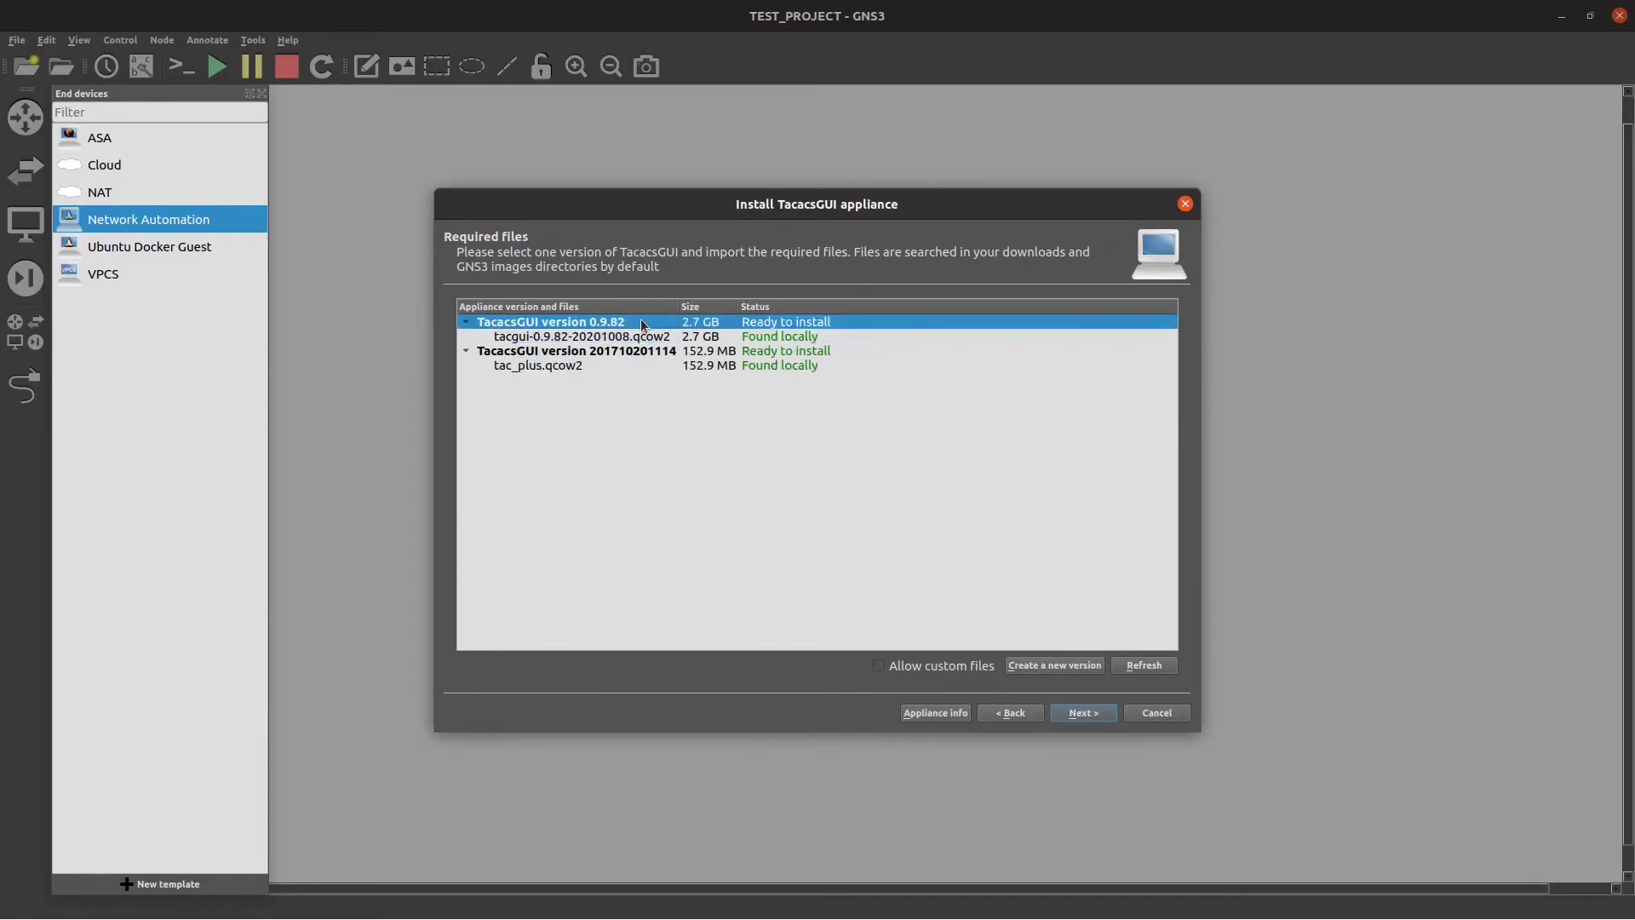
left_click(1070, 718)
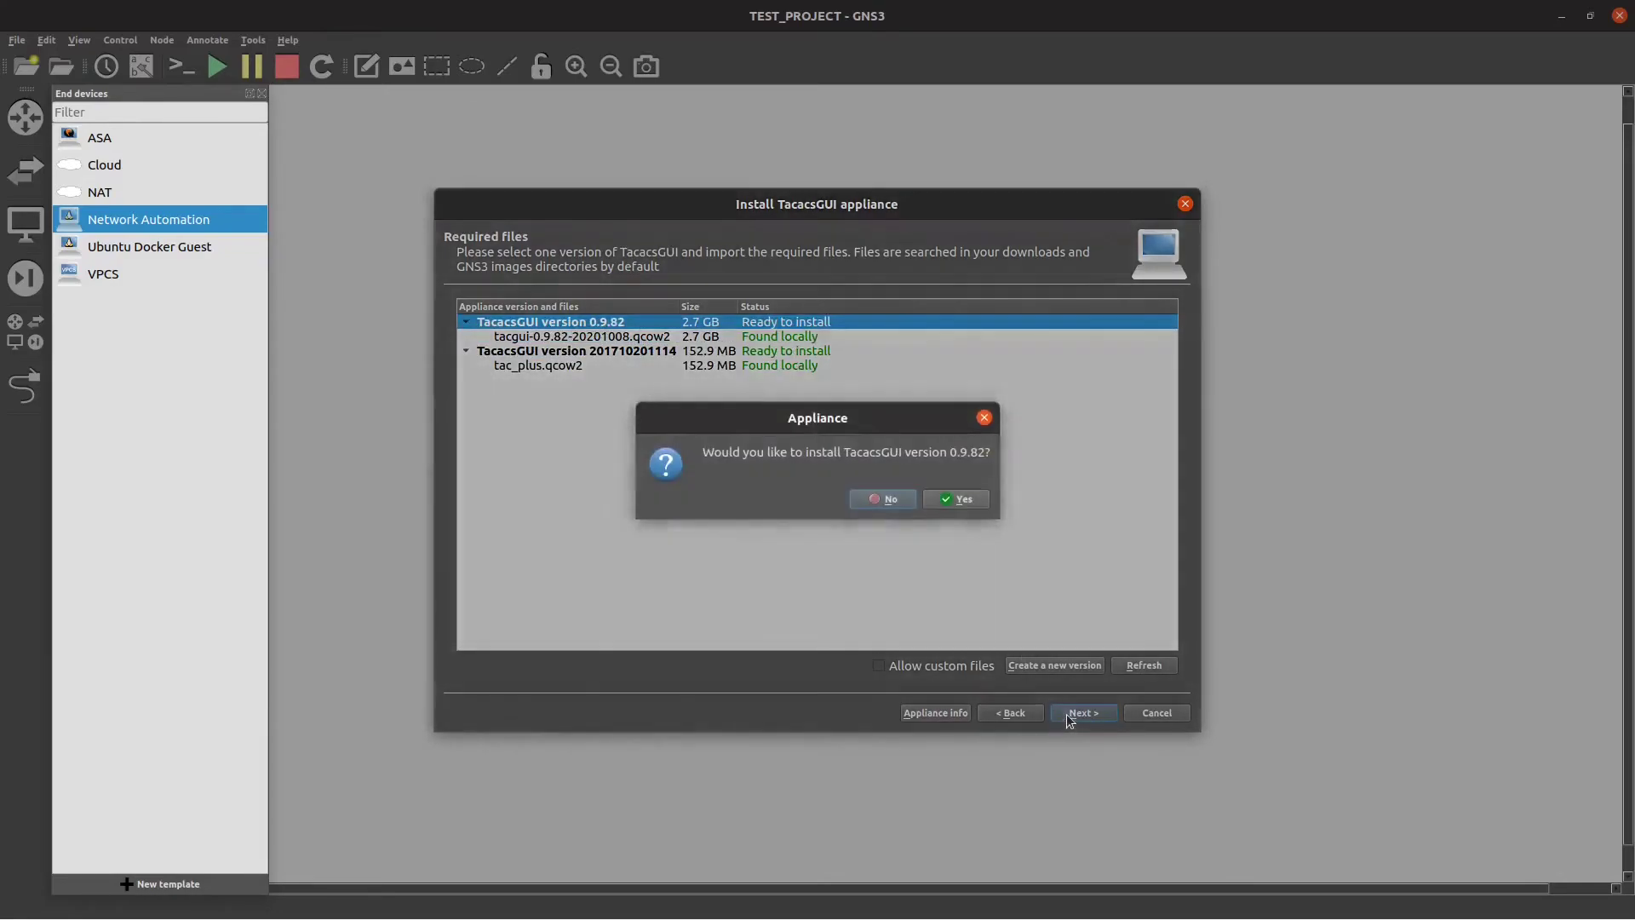
left_click(964, 501)
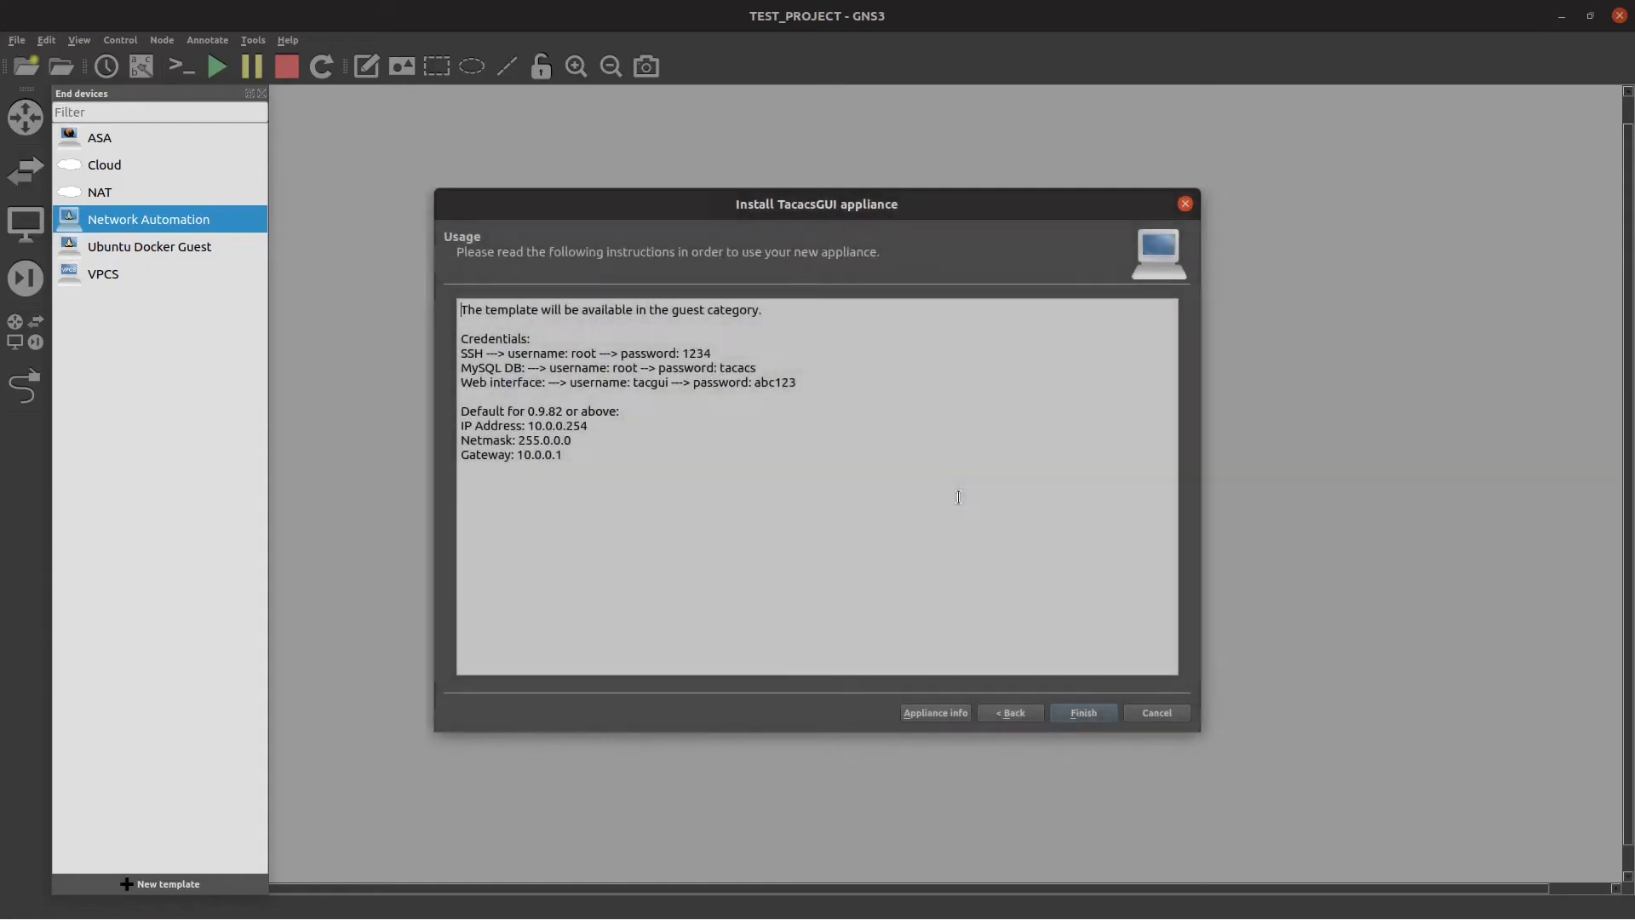
Finish adding the TacacsGUI template, dismissing the upload notice and completing the wizard once the image is uploaded.
left_click(1077, 715)
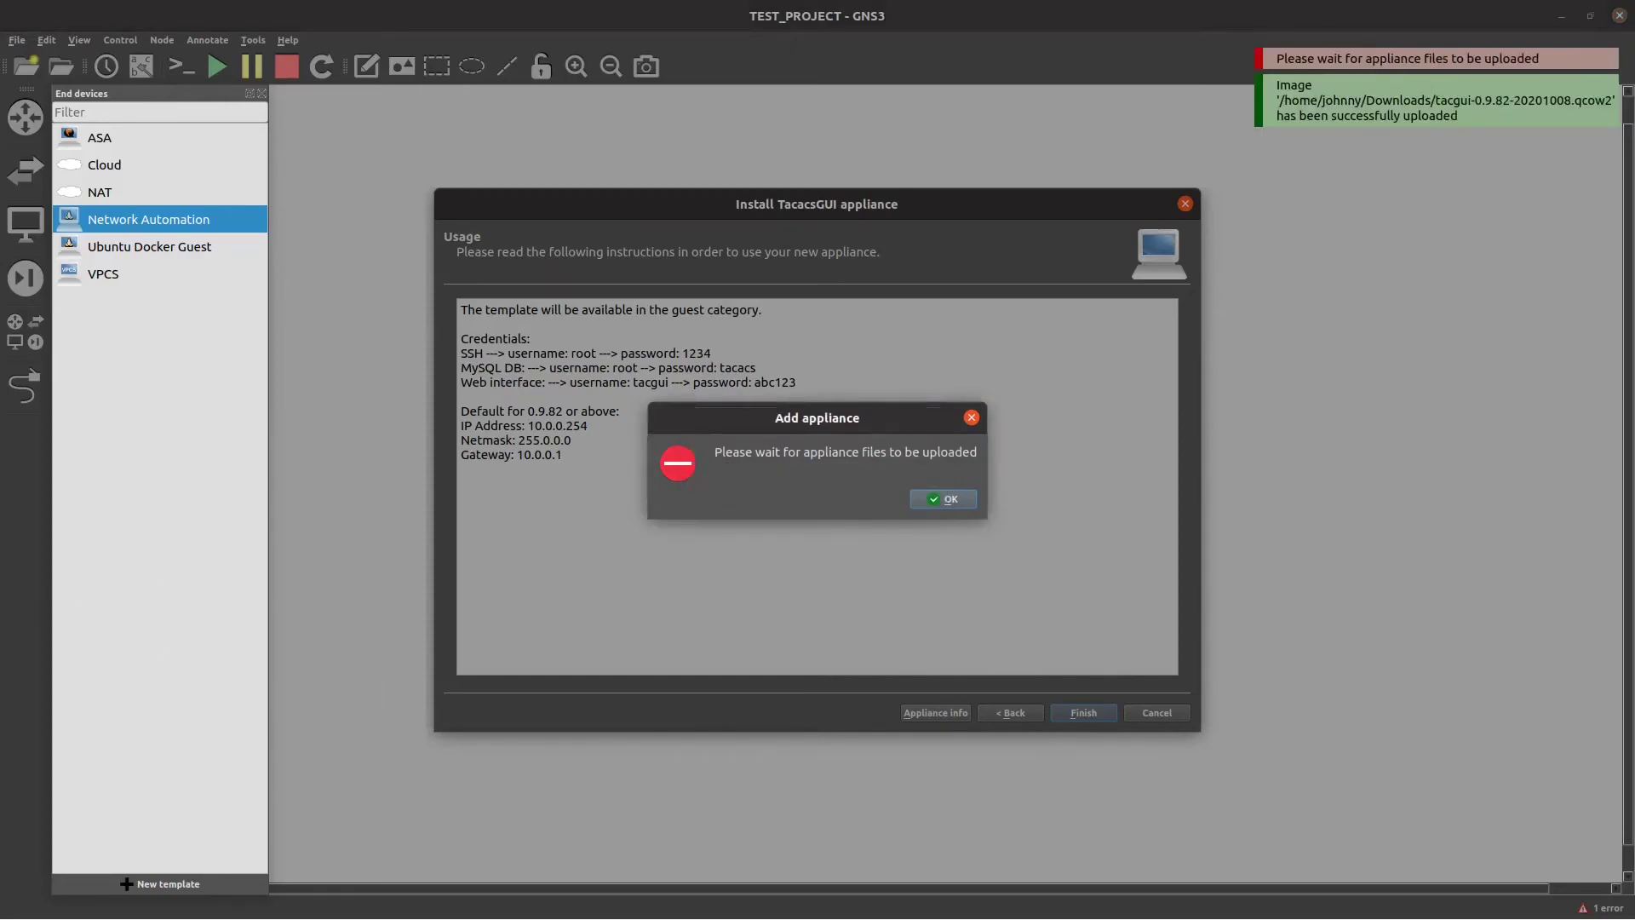
left_click(942, 503)
left_click(1084, 713)
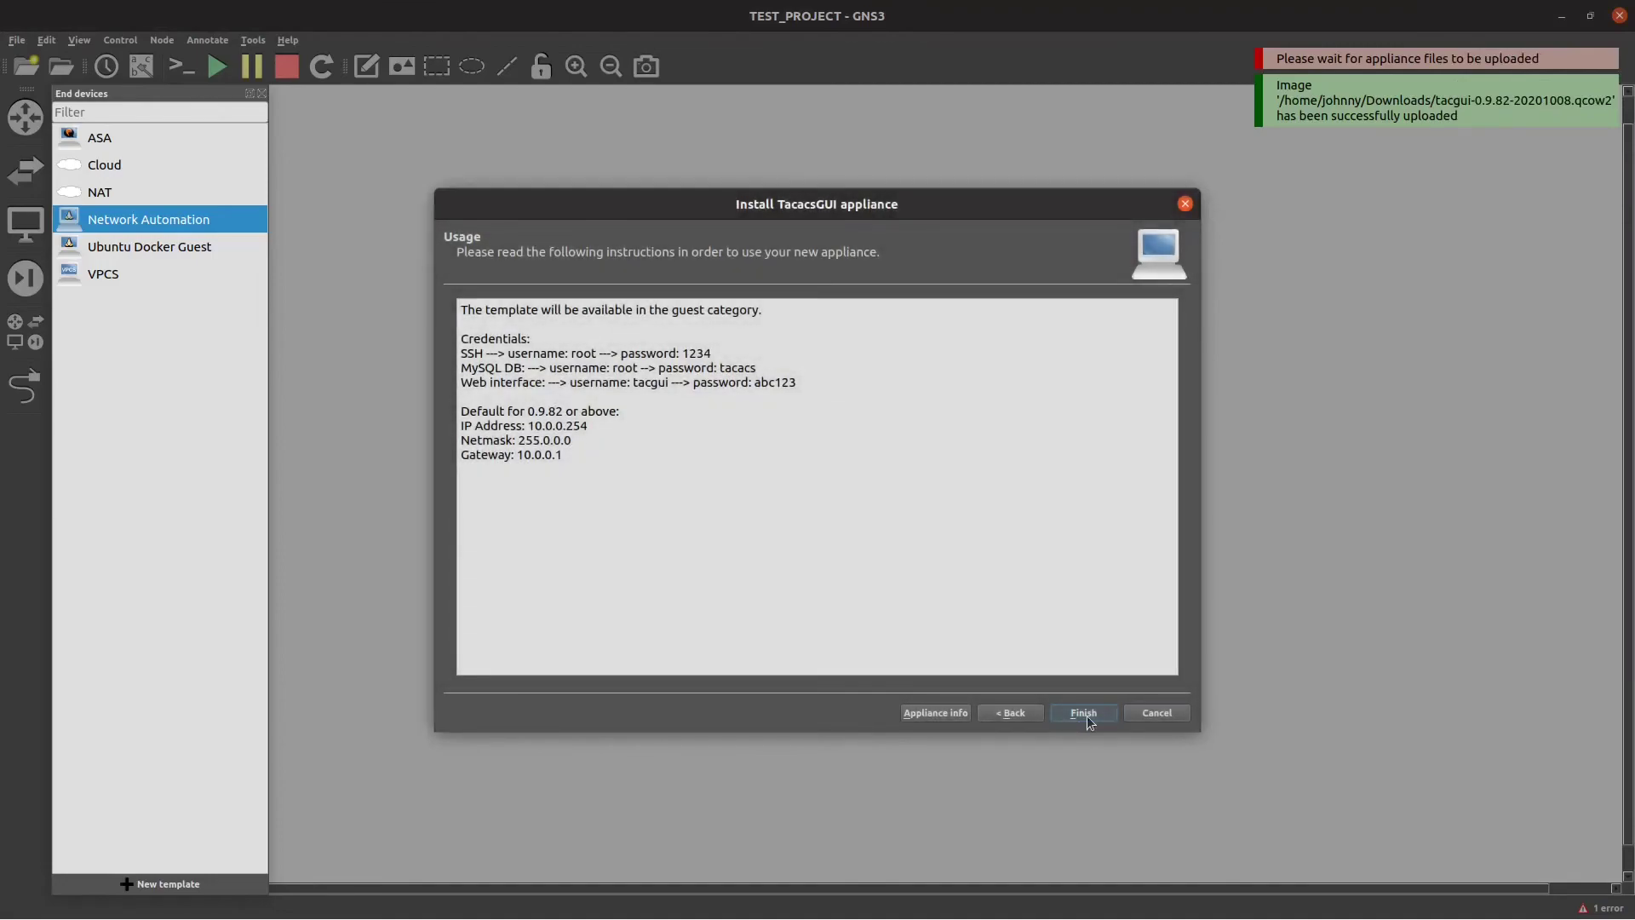
left_click(998, 500)
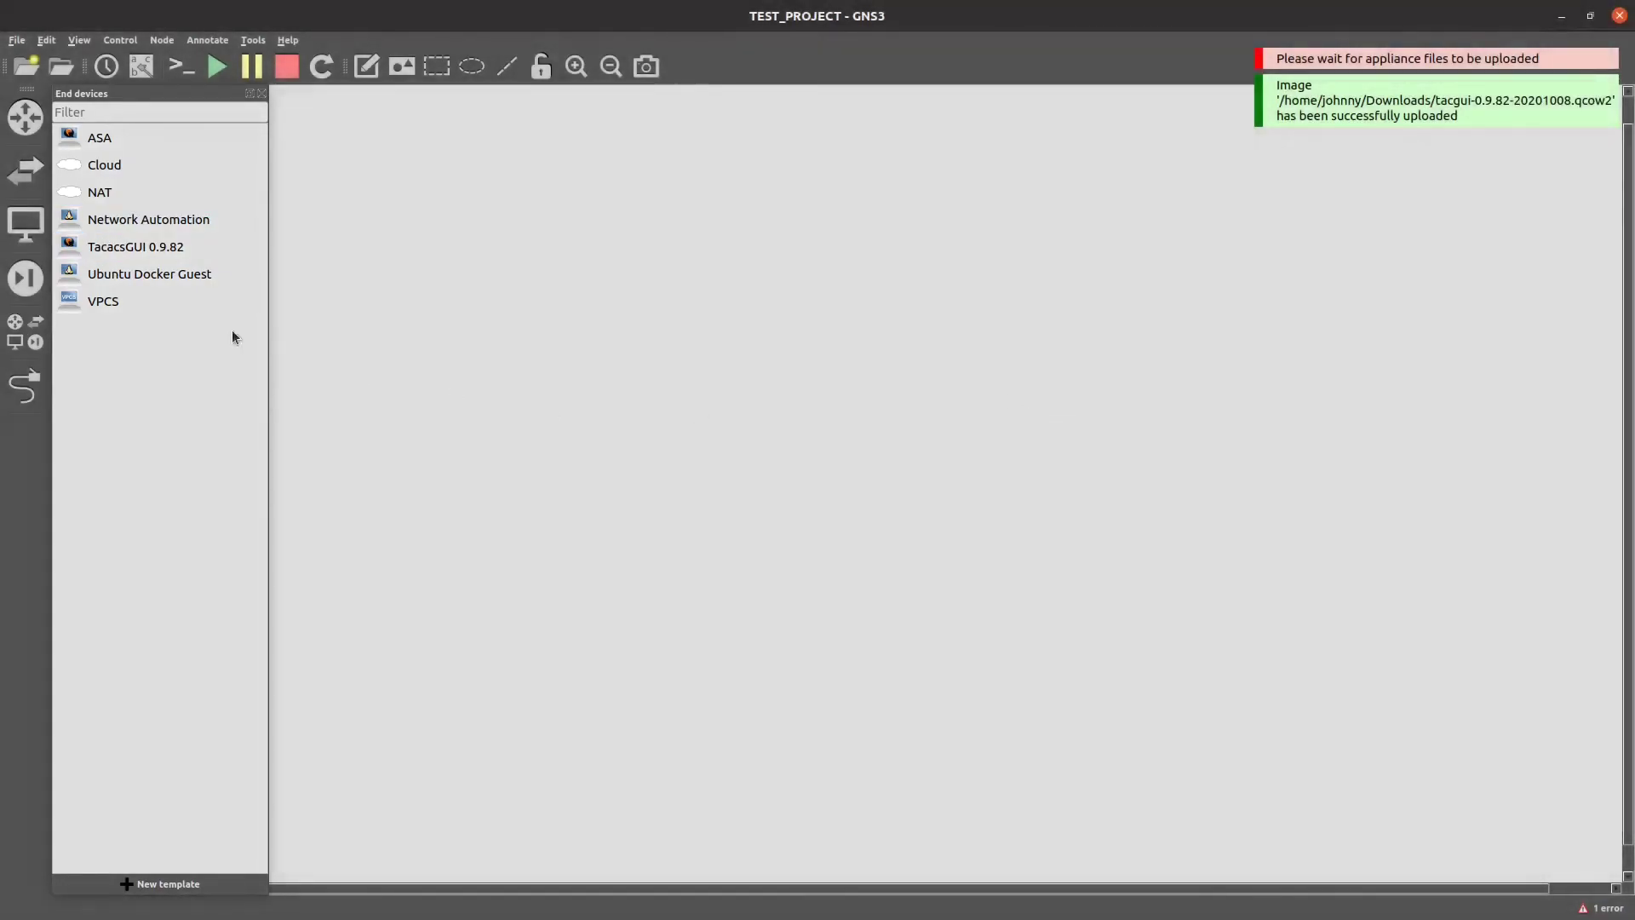
Place a TacacsGUI 0.9.82 device in the upper part of the empty project workspace and select it.
left_click_drag(139, 253, 662, 364)
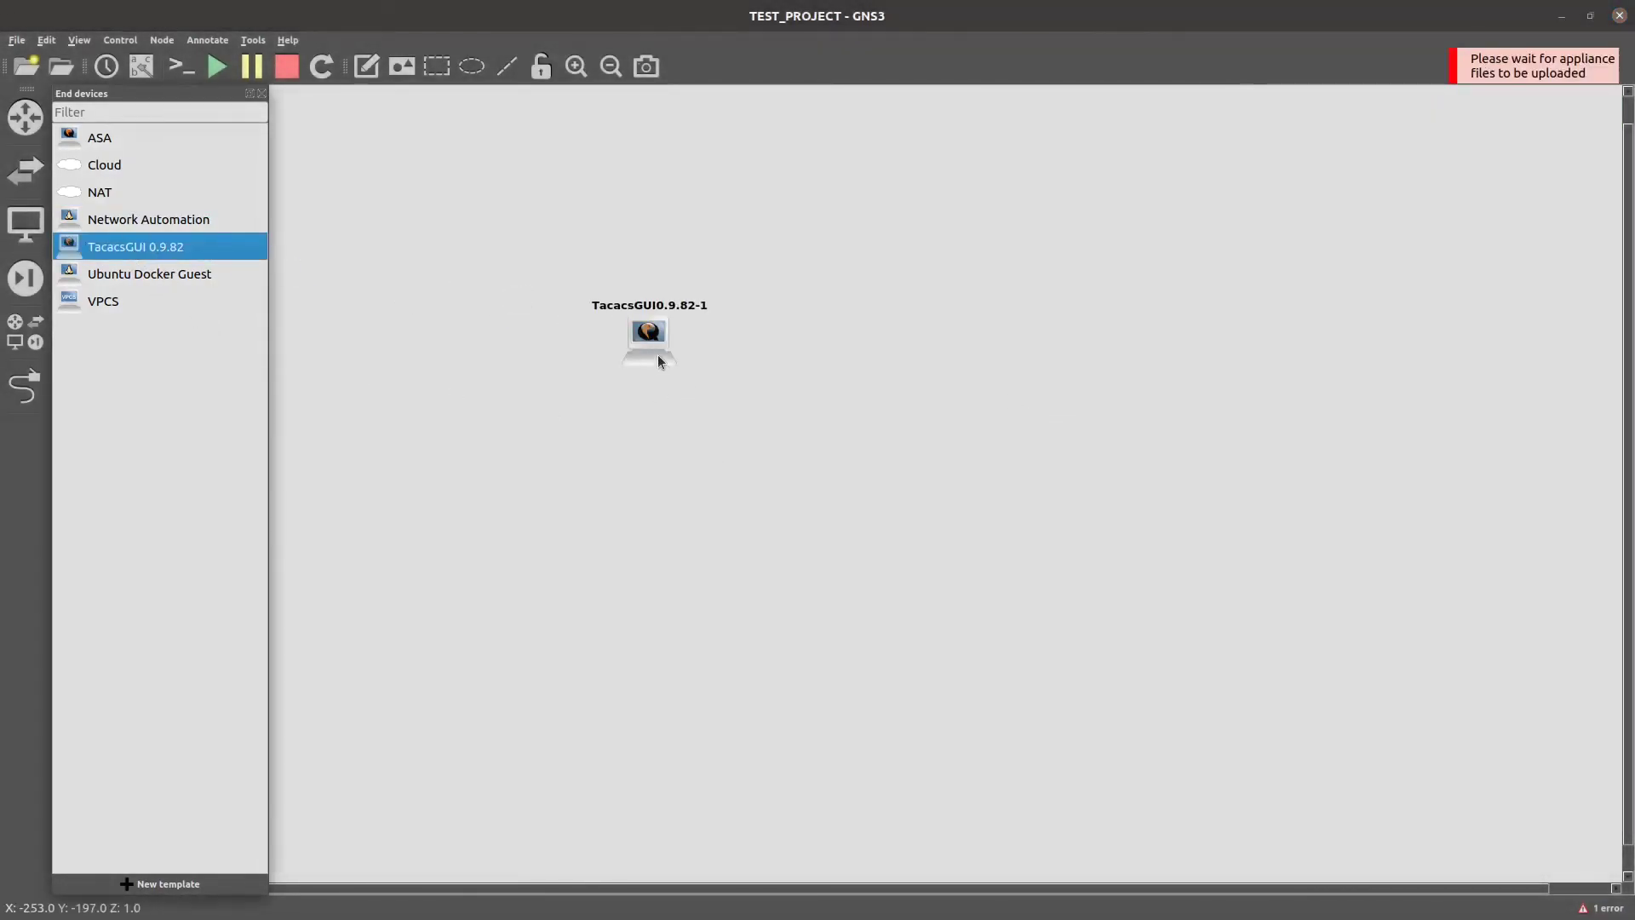
left_click_drag(752, 257, 481, 464)
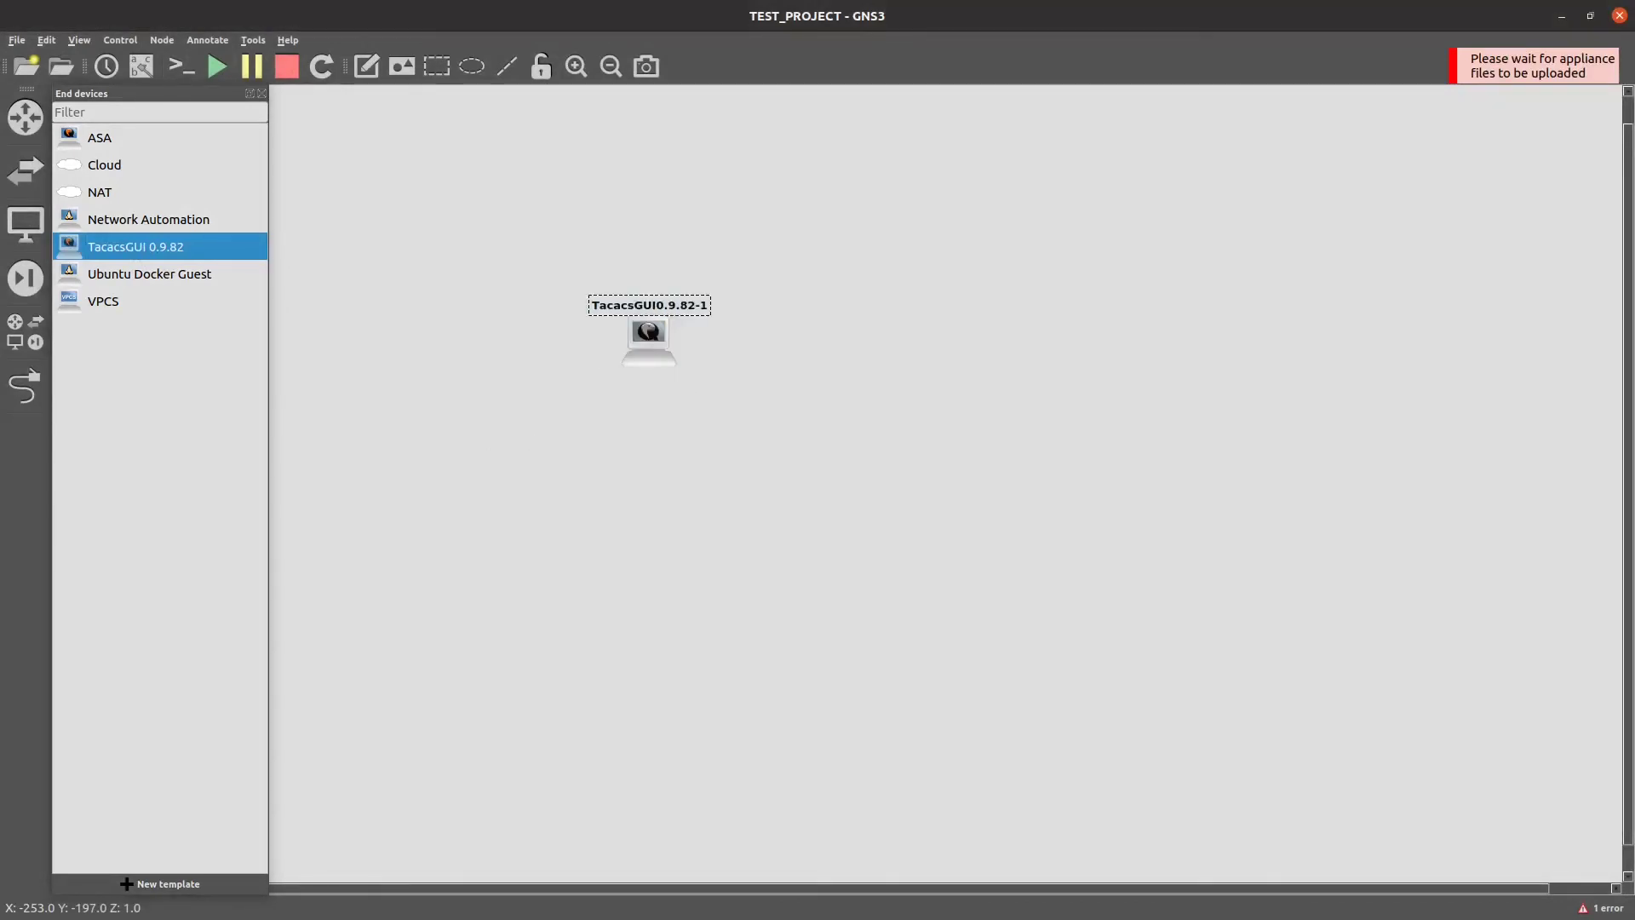
Switch to the browser and copy the default IP address 10.0.0.254 from the TacacsGUI page's Appliance Usage section.
key("alt+Tab")
scroll(516, 577, "down", 2)
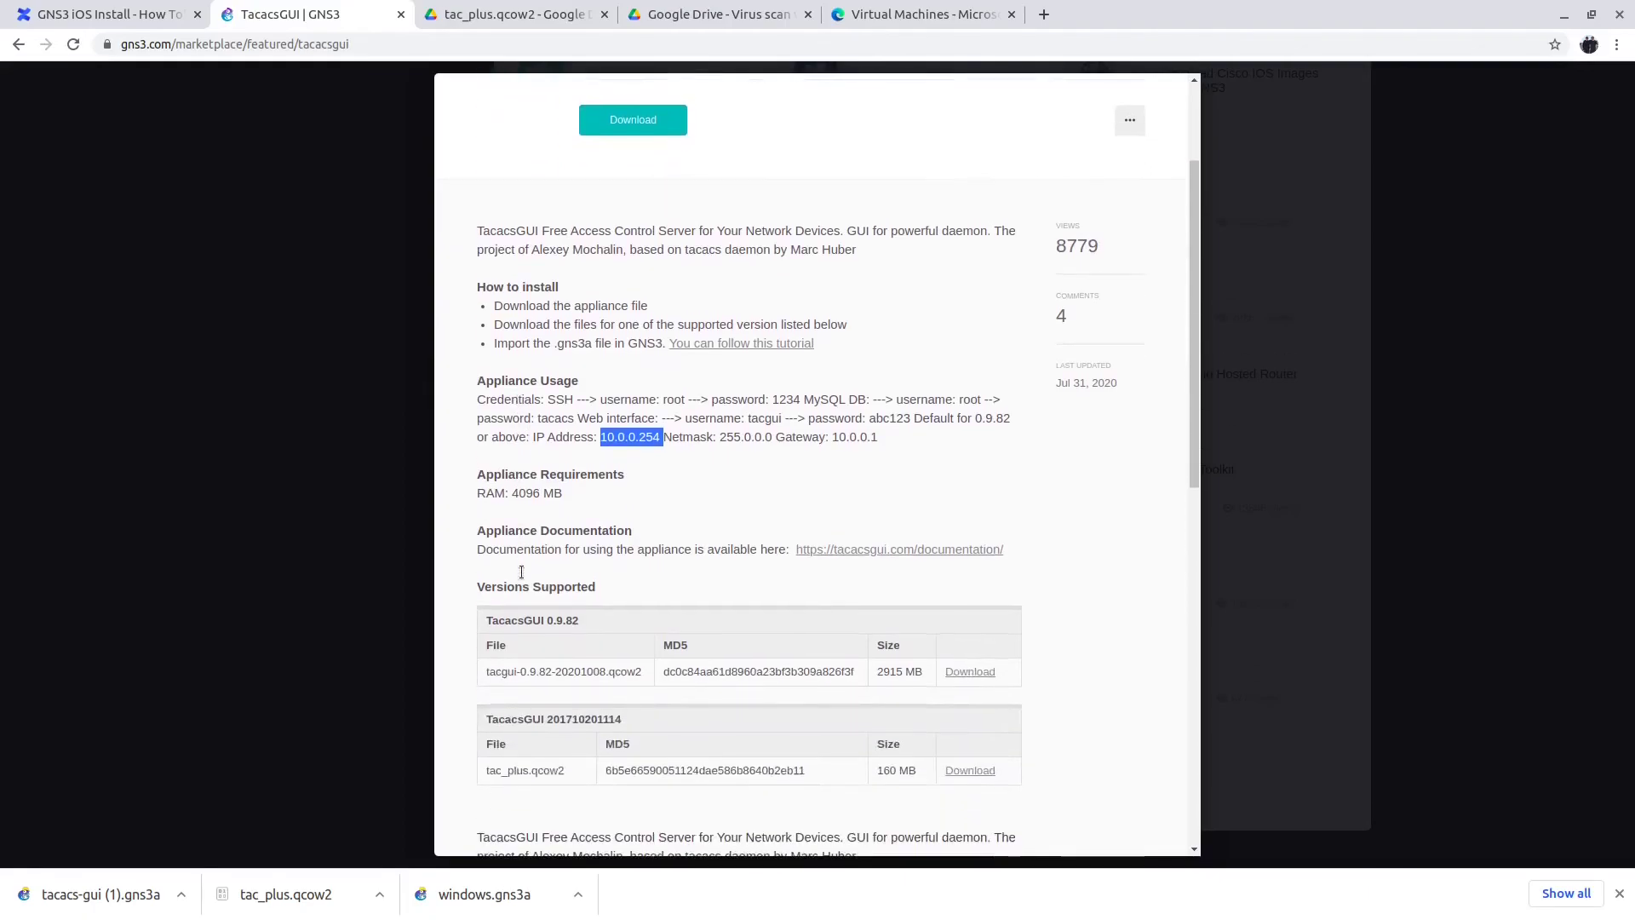
left_click_drag(883, 437, 785, 424)
left_click_drag(608, 437, 666, 437)
key("ctrl+c")
right_click(635, 431)
left_click(669, 442)
Load the copied address 10.0.0.254 in a new browser tab.
left_click(1044, 15)
key("ctrl+v")
key("Return")
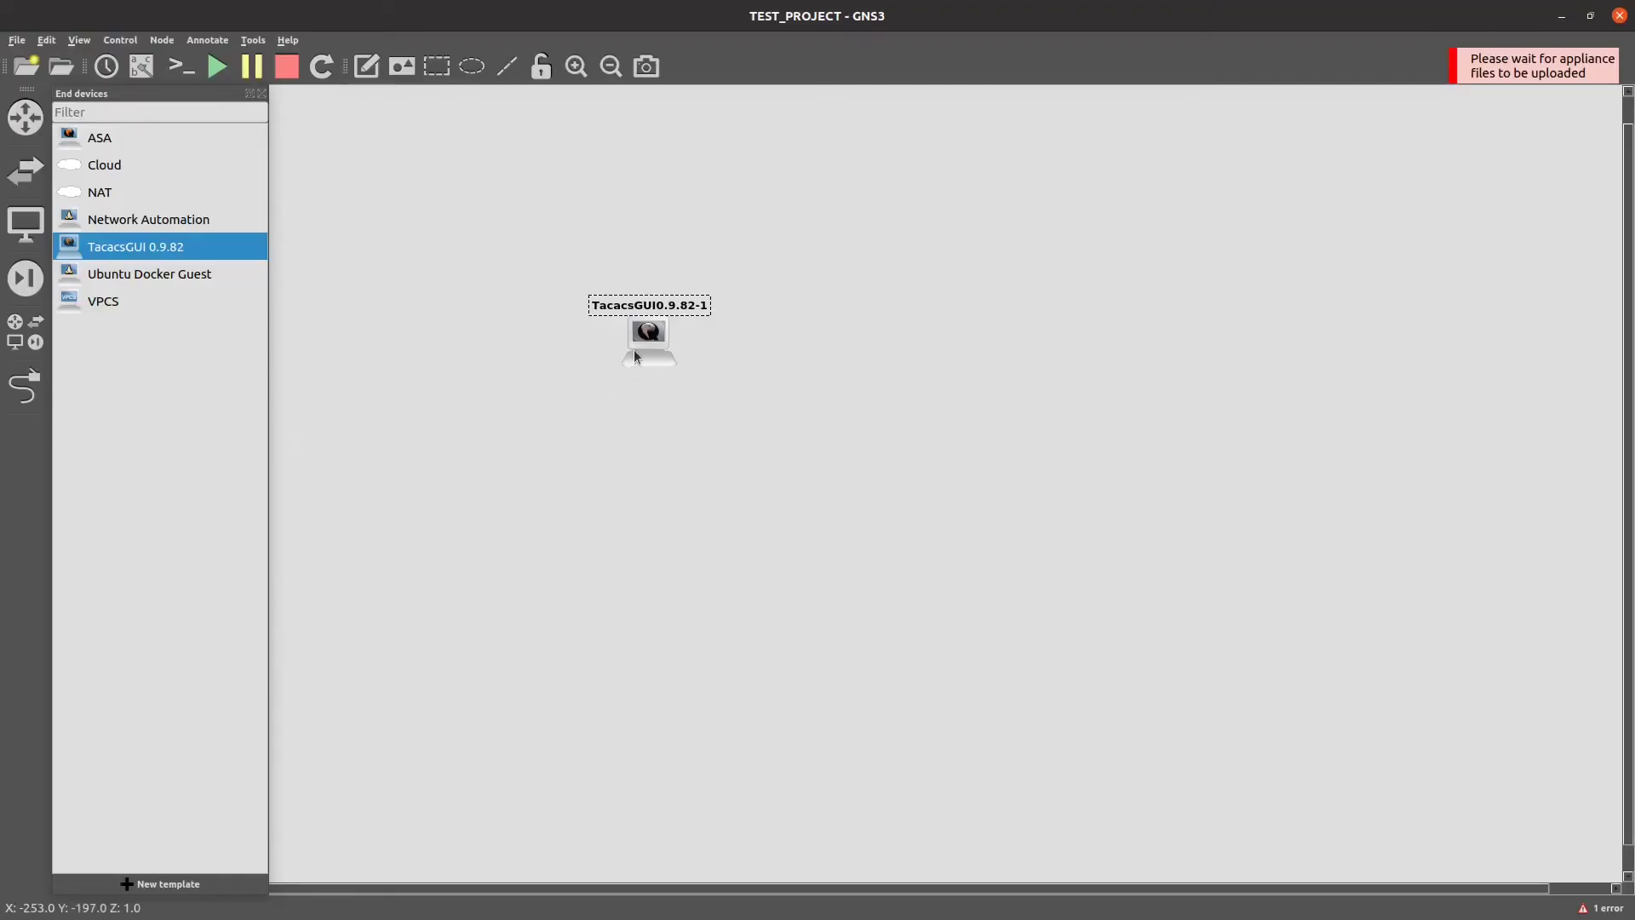
Switch to GNS3, examine the TacacsGUI device's general node properties and close them without changes.
double_click(639, 345)
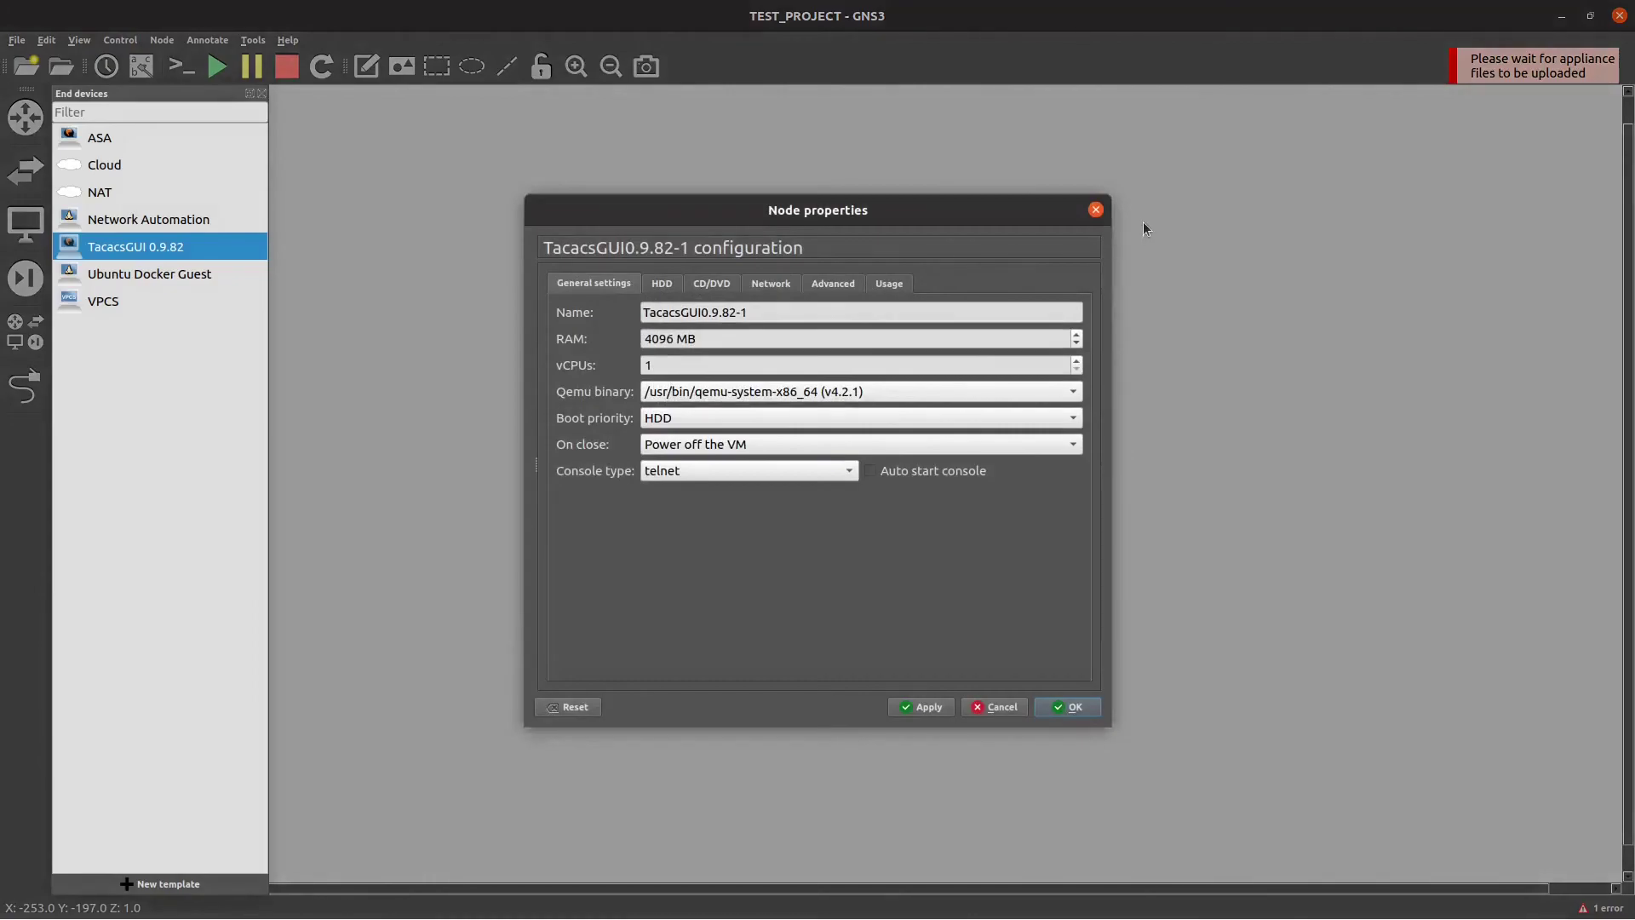
left_click(1096, 209)
right_click(630, 346)
left_click(660, 405)
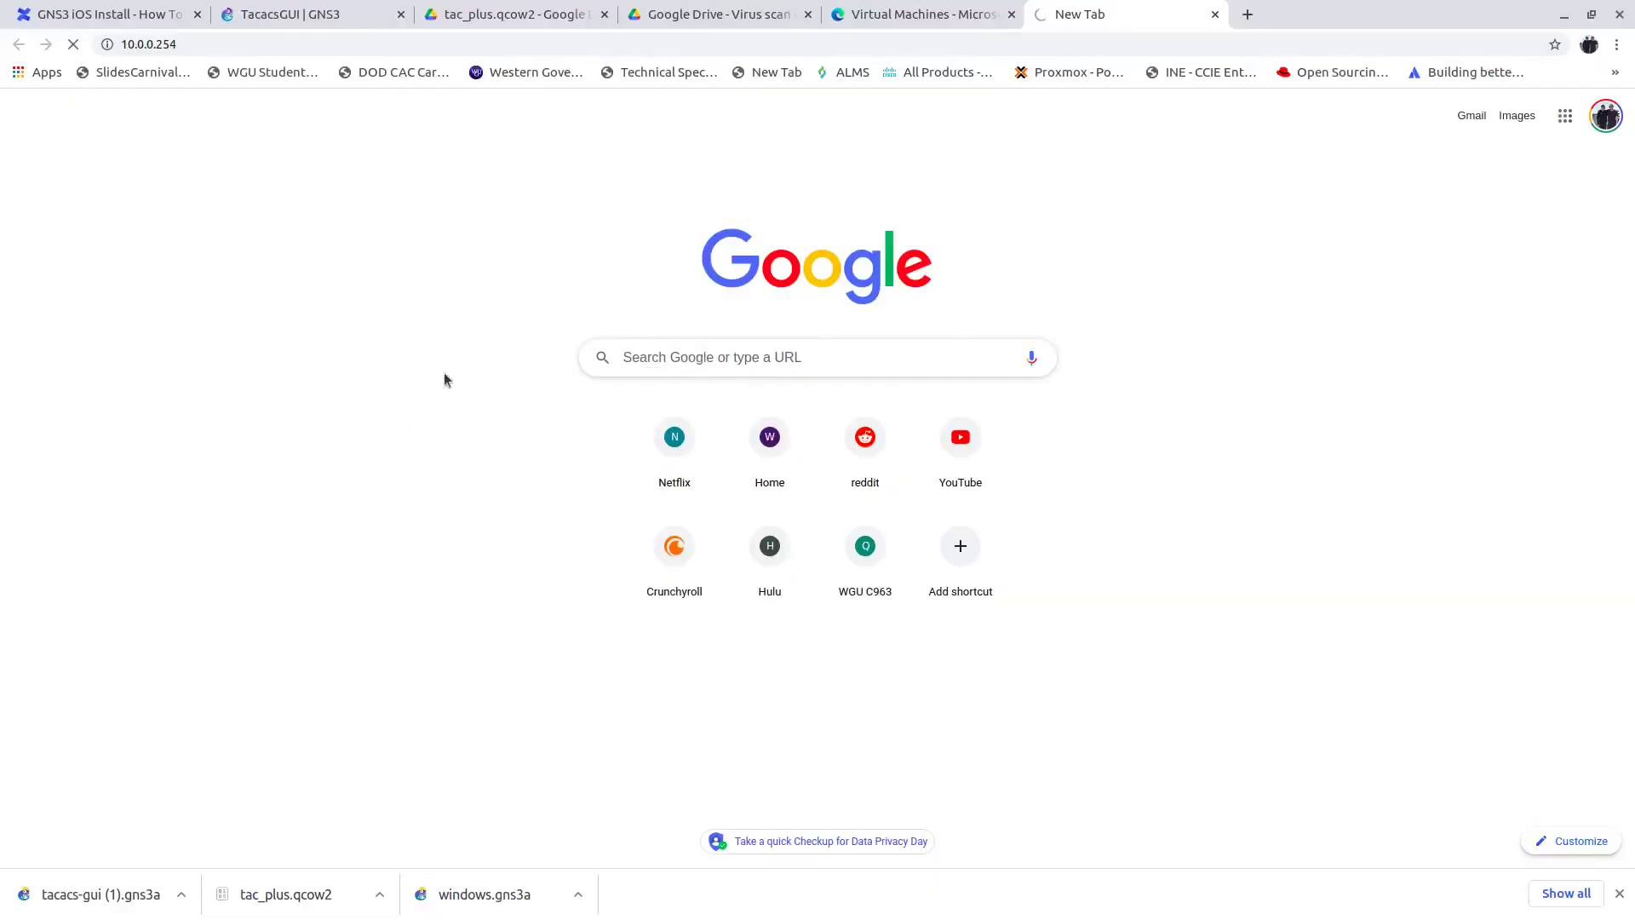
left_click(340, 44)
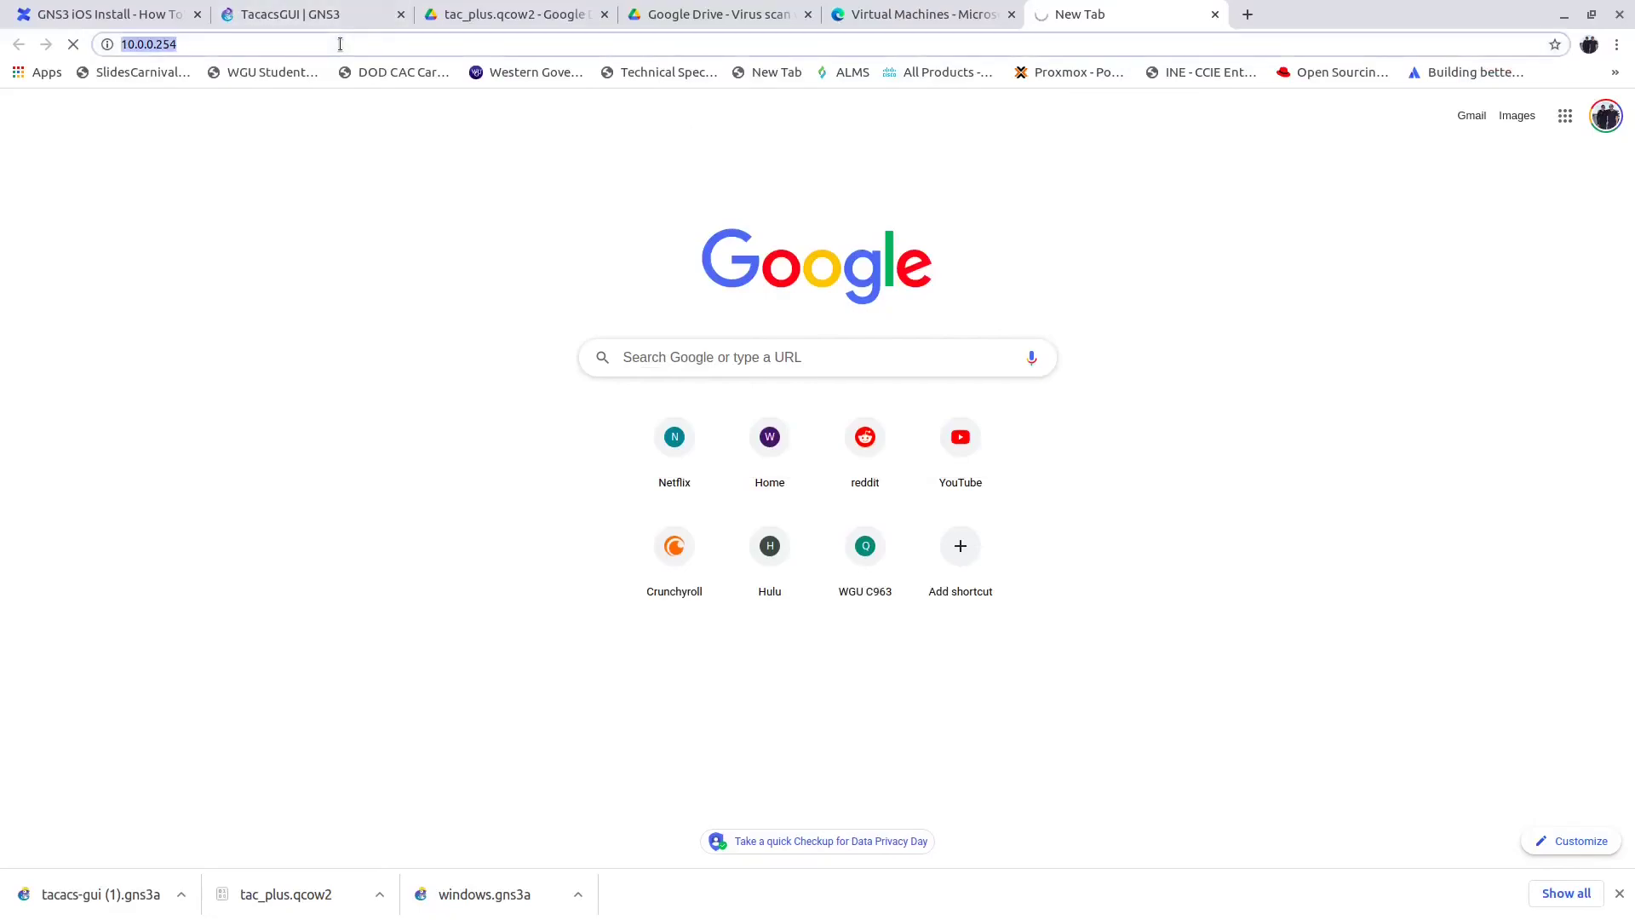
type("htp")
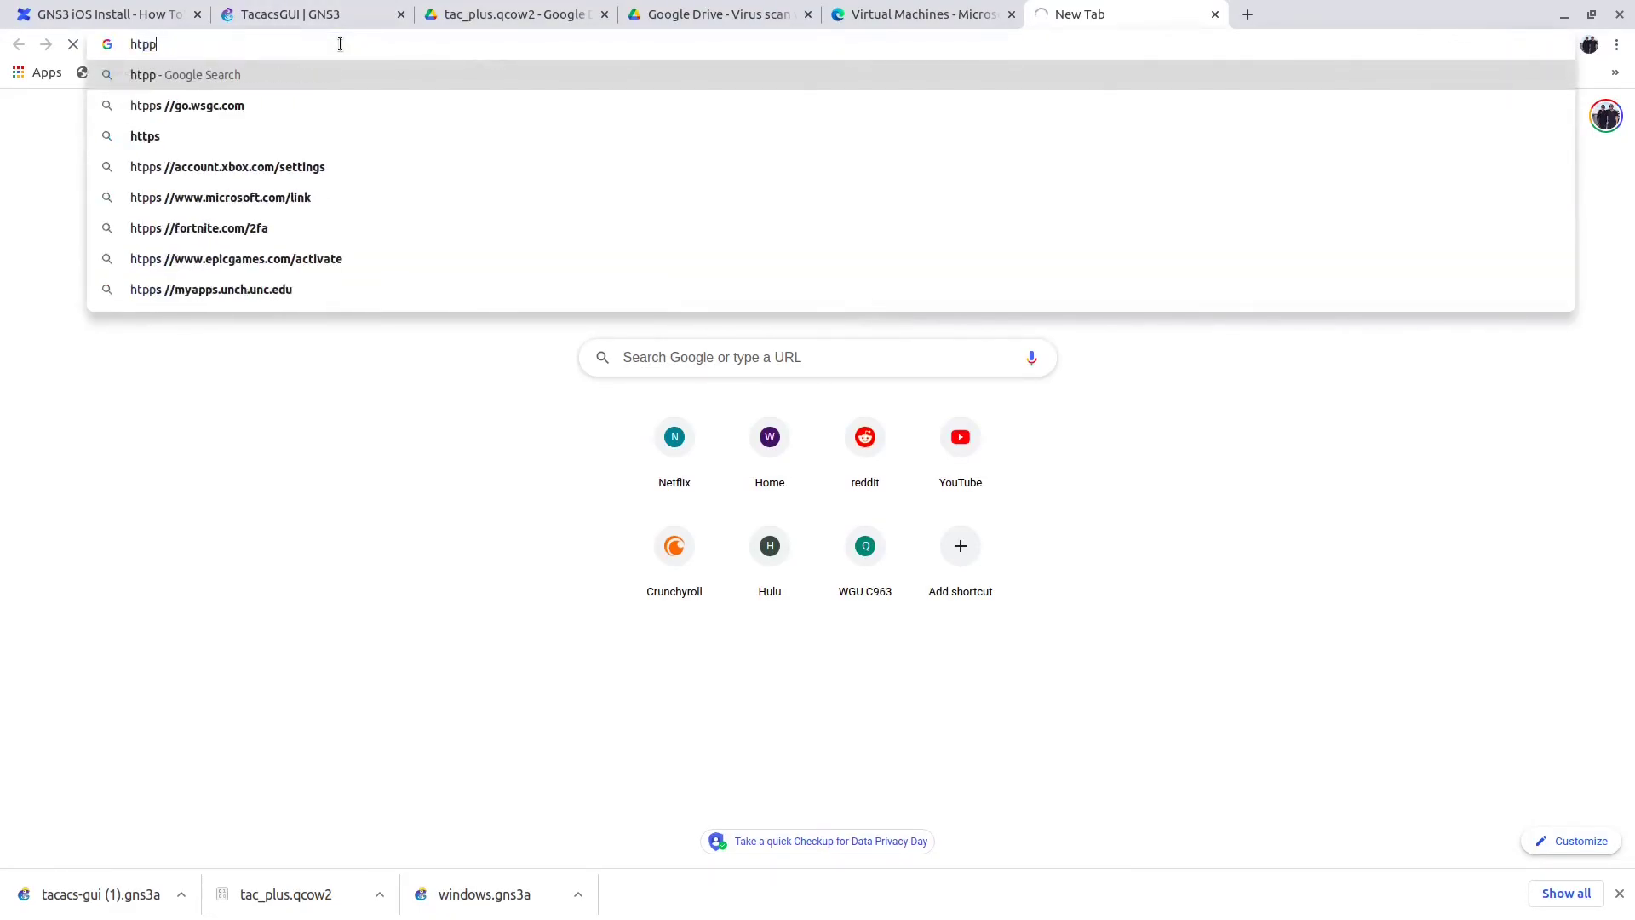
key("BackSpace")
type("tps:/")
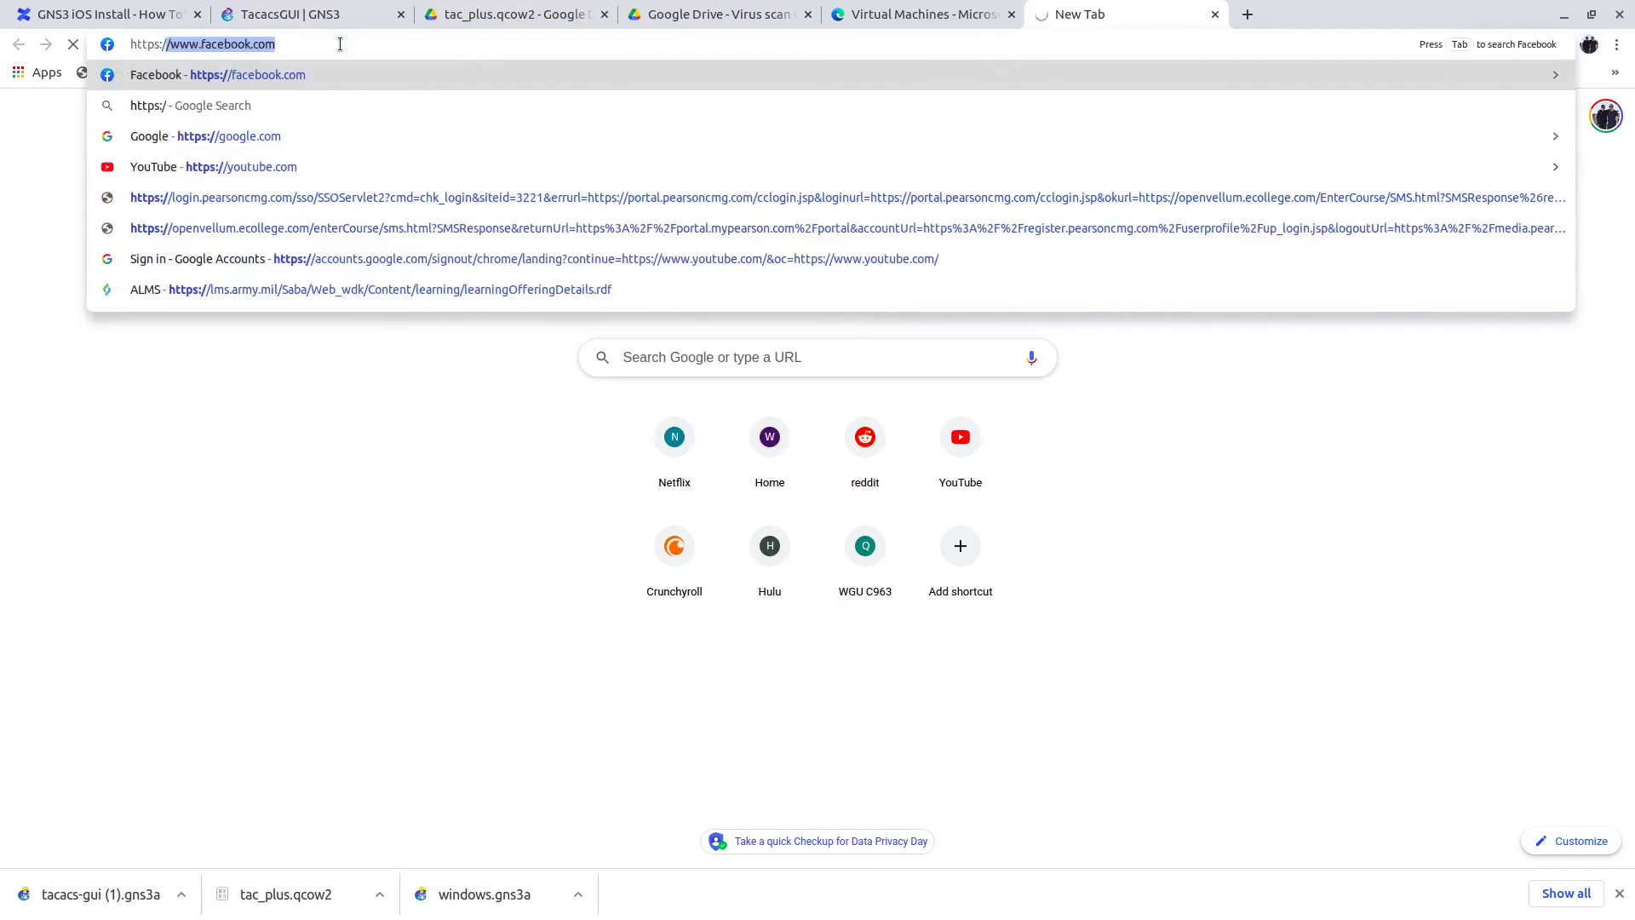
type("/10.0.0.")
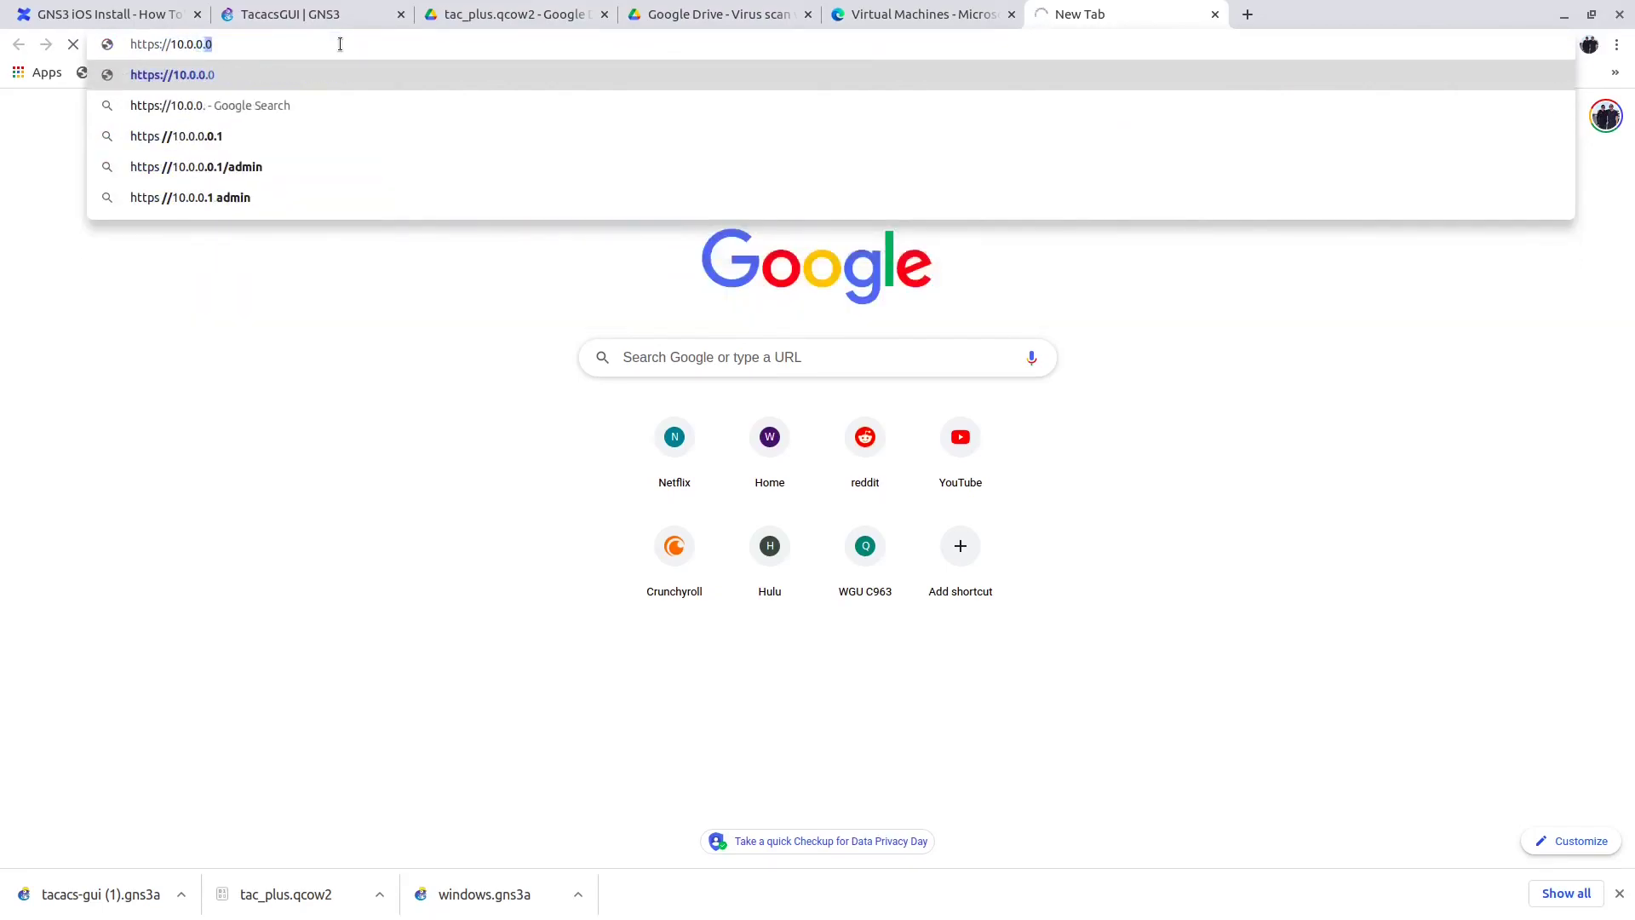
type("254")
key("Return")
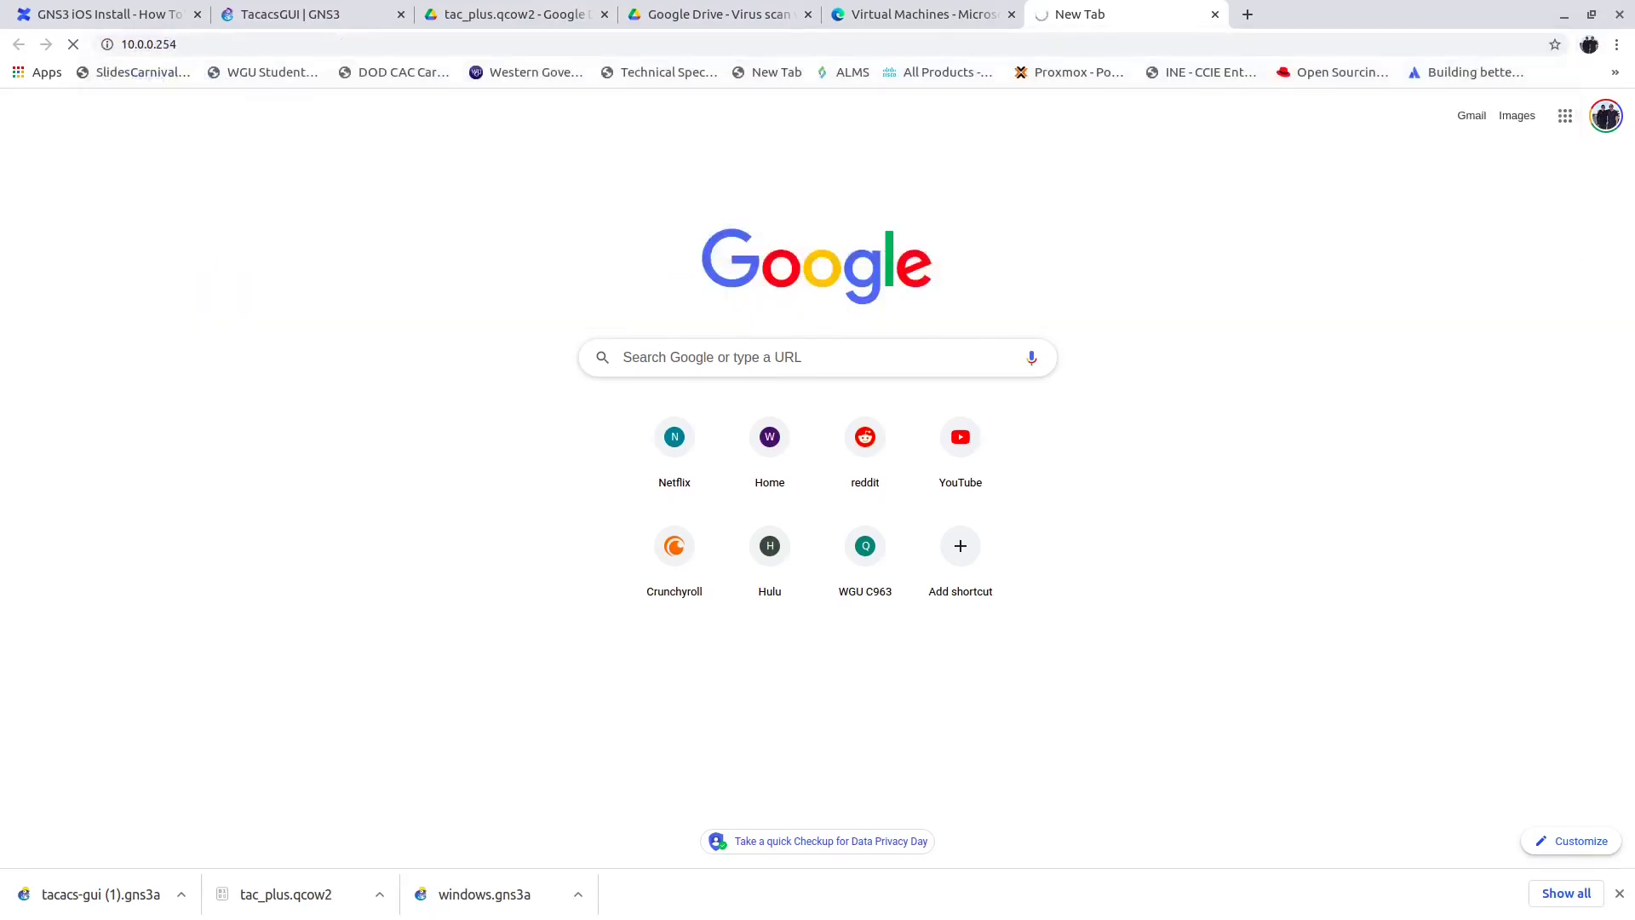